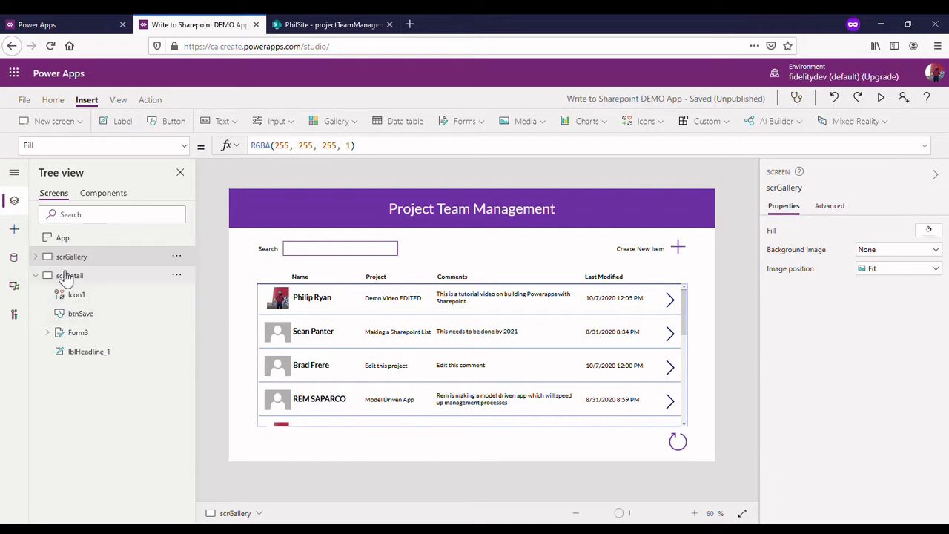
# Review the scrDetail and scrGallery screens, then run Create New Item from the gallery to open the blank detail form.
pyautogui.click(69, 276)
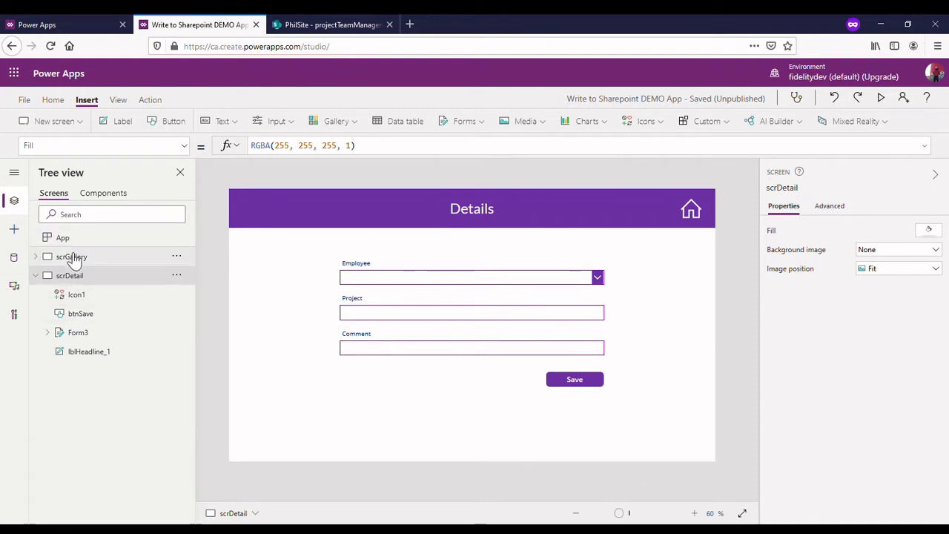
pyautogui.click(111, 256)
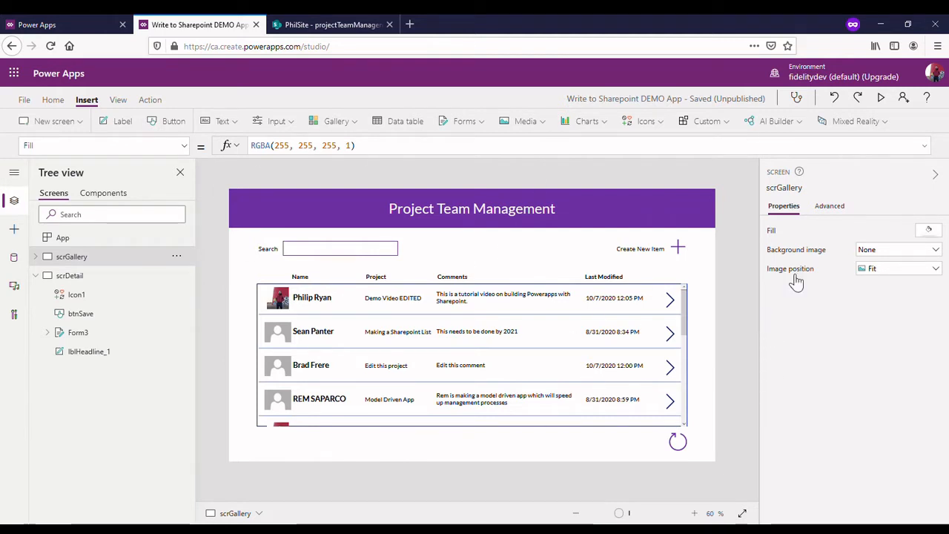
pyautogui.keyDown('alt'); pyautogui.click(678, 248); pyautogui.keyUp('alt')
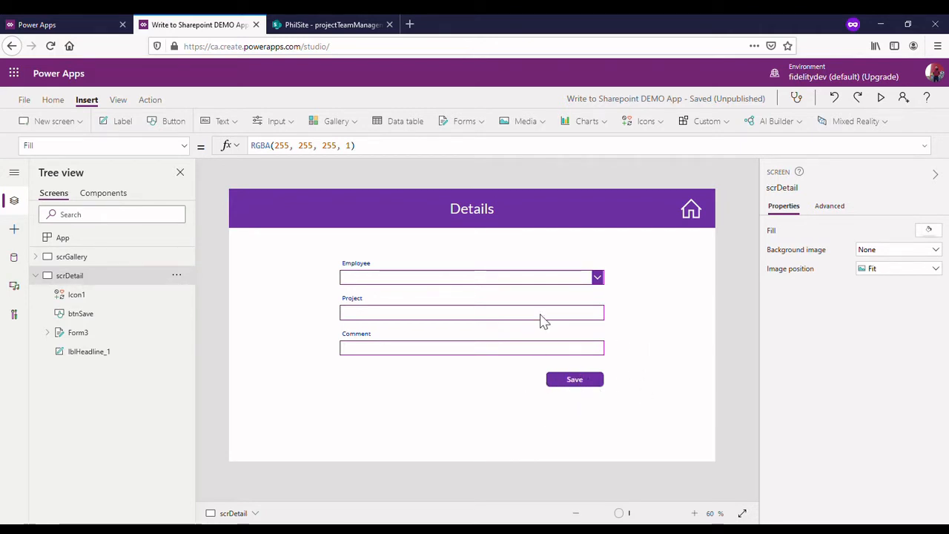
# In the Save button's OnSelect formula, comment out the Patch and Navigate code after the If condition by enclosing it in /* */.
pyautogui.click(556, 384)
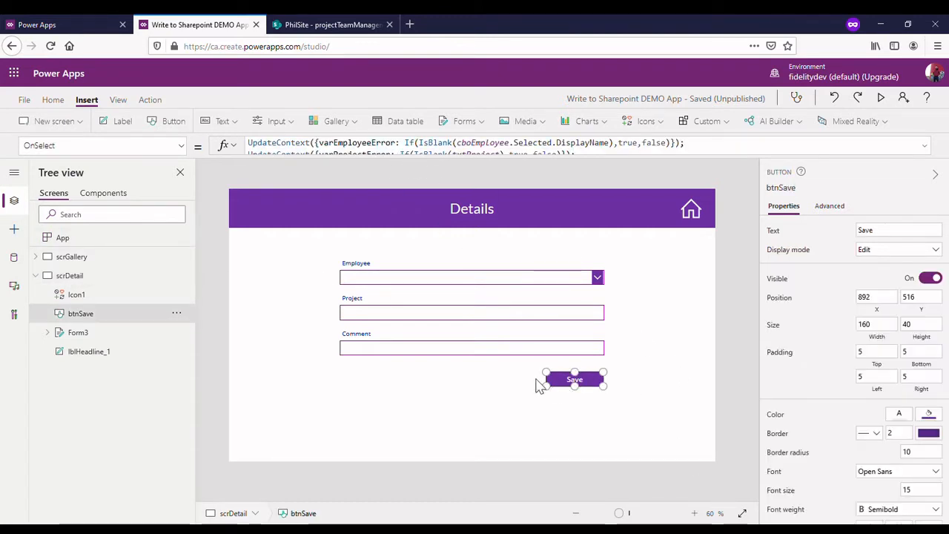
pyautogui.click(470, 172)
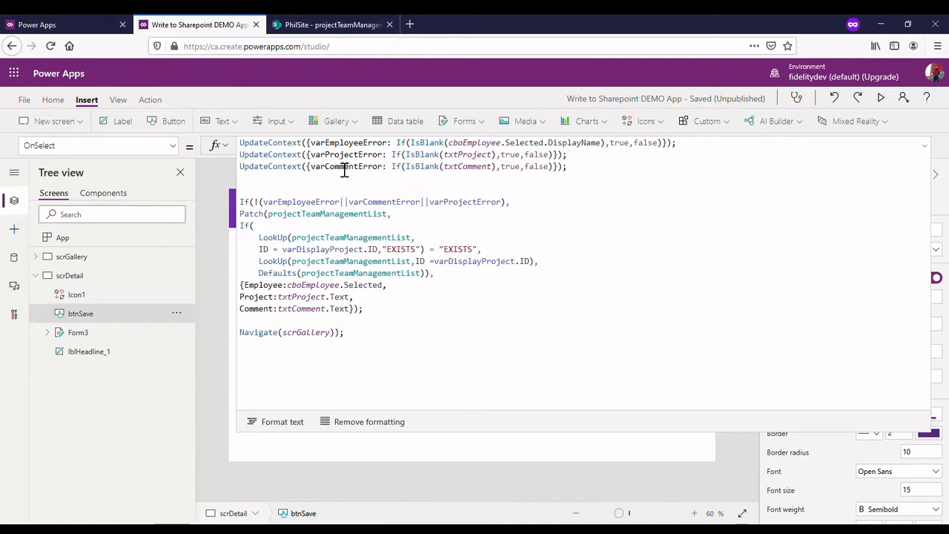
pyautogui.click(266, 191)
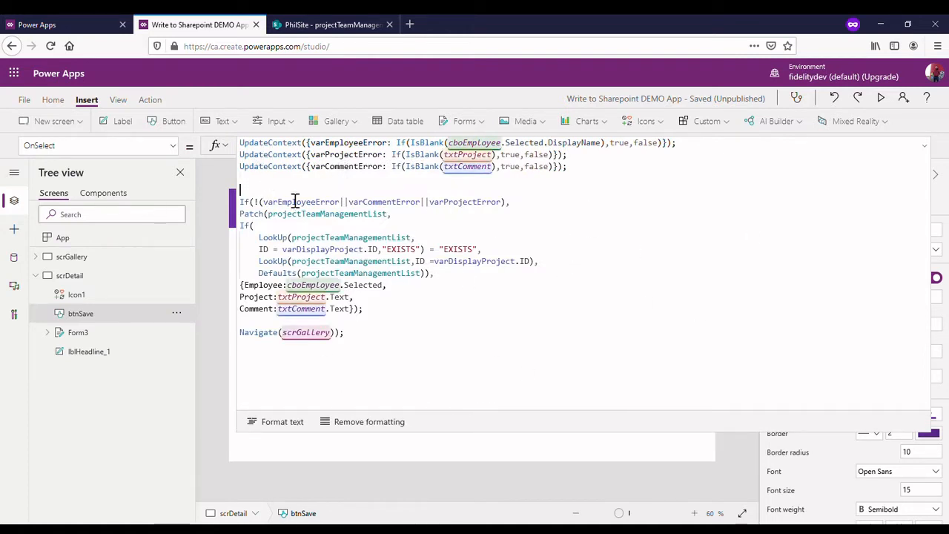
pyautogui.press('Return')
pyautogui.press('Return')
pyautogui.press('Return')
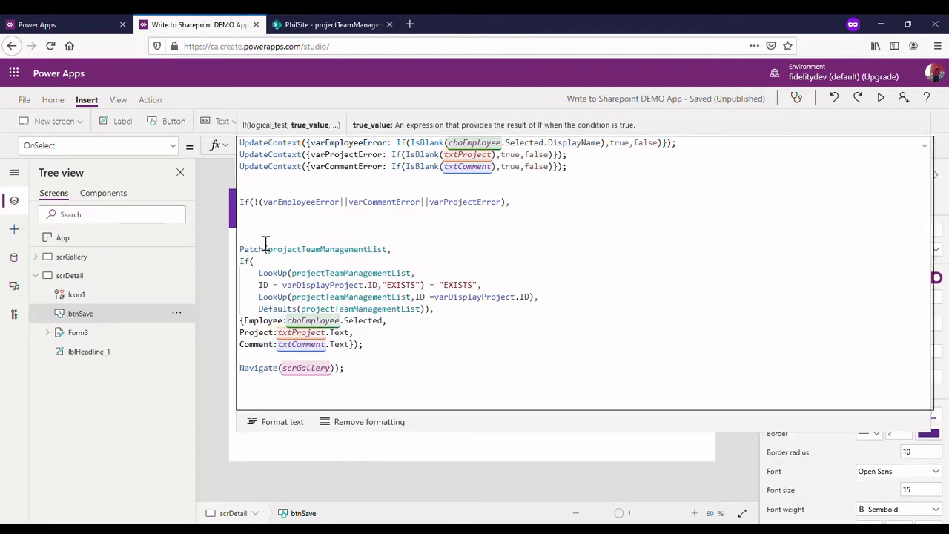
pyautogui.click(354, 224)
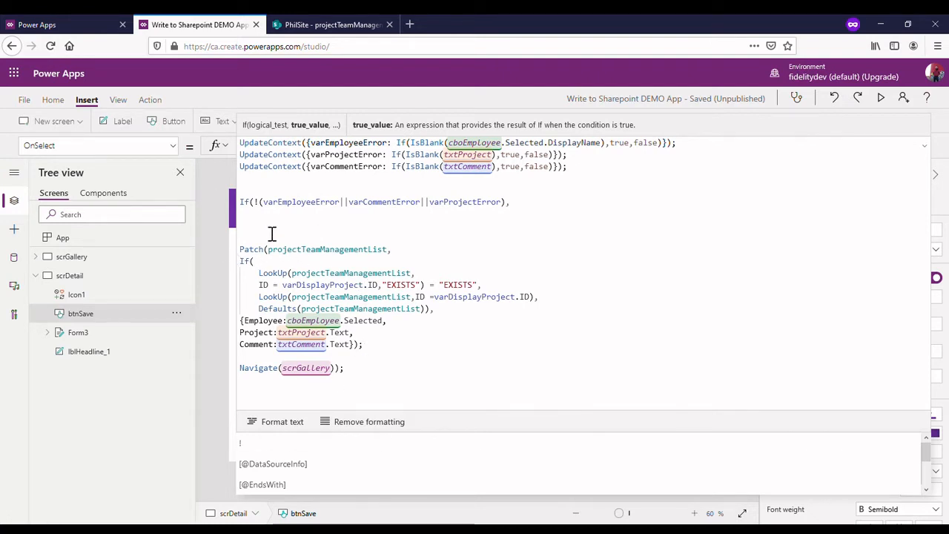
pyautogui.write('/')
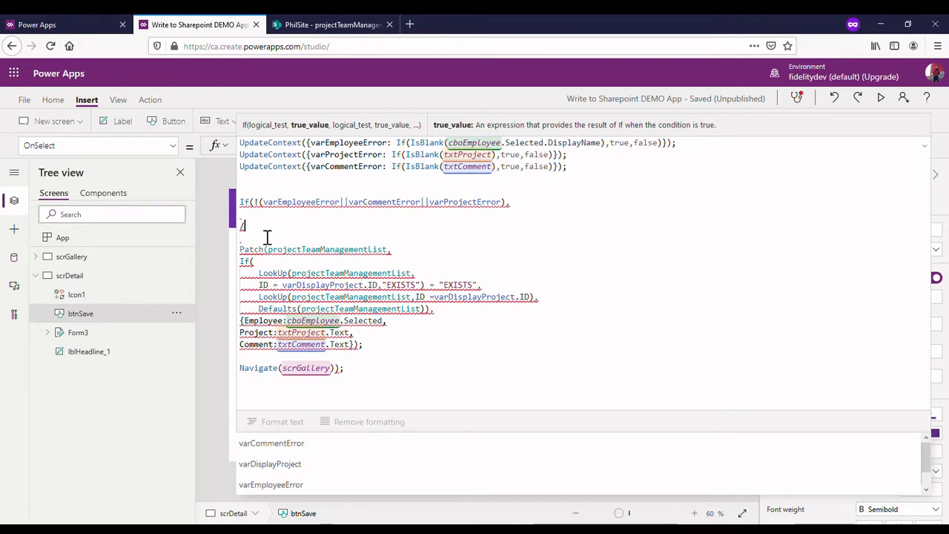
pyautogui.write('*')
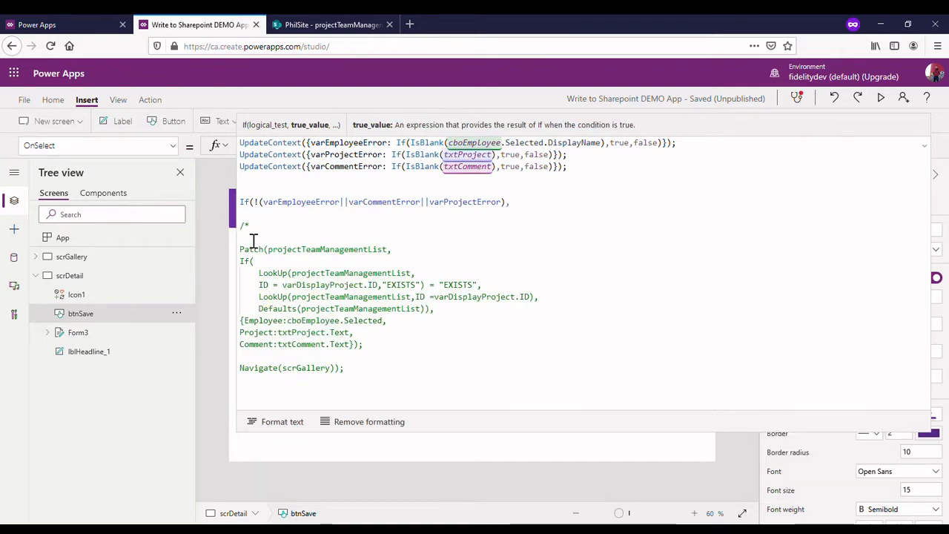
pyautogui.click(375, 381)
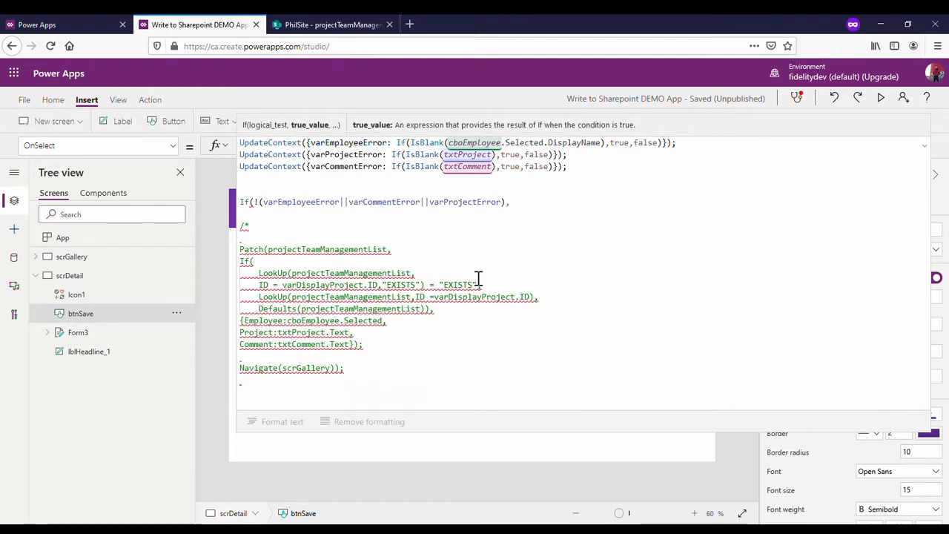
pyautogui.write('*')
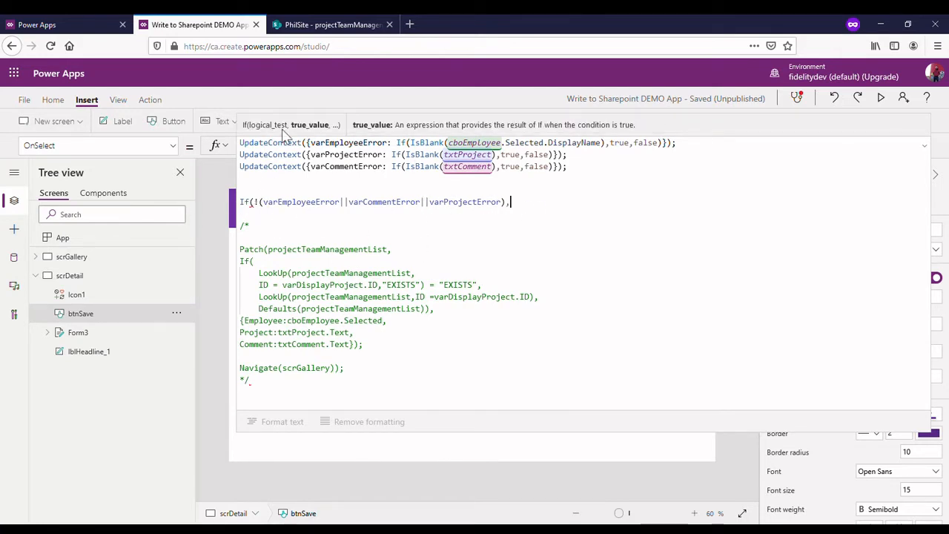
# Inspect the error flagged on the Save button and reopen its OnSelect formula.
pyautogui.click(925, 142)
pyautogui.click(556, 370)
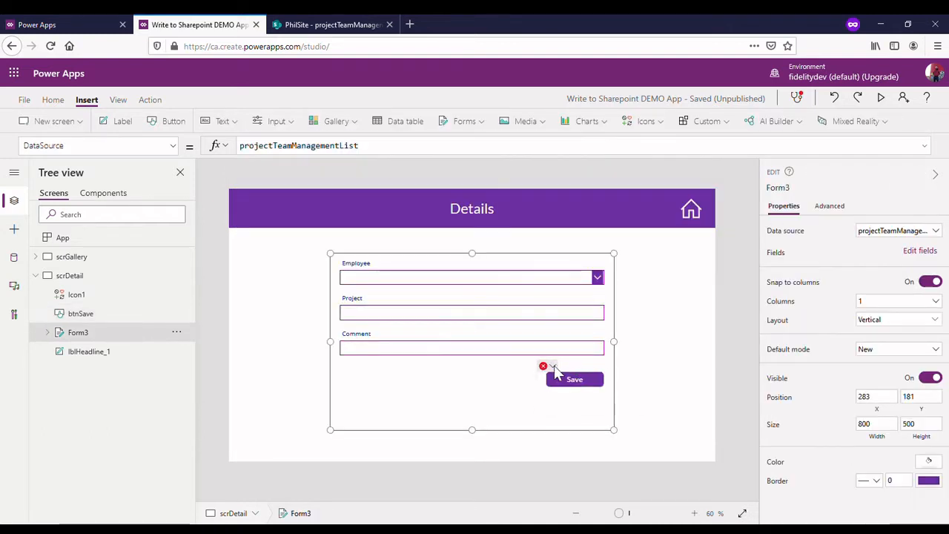
pyautogui.click(553, 367)
pyautogui.click(562, 381)
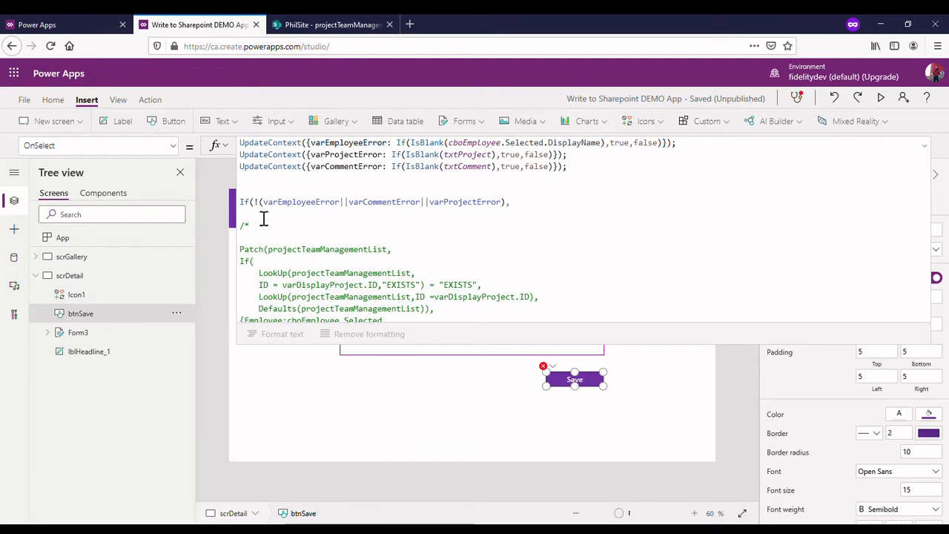
# Below the If condition, add an UpdateContext call that sets varPopUp to true.
pyautogui.click(531, 213)
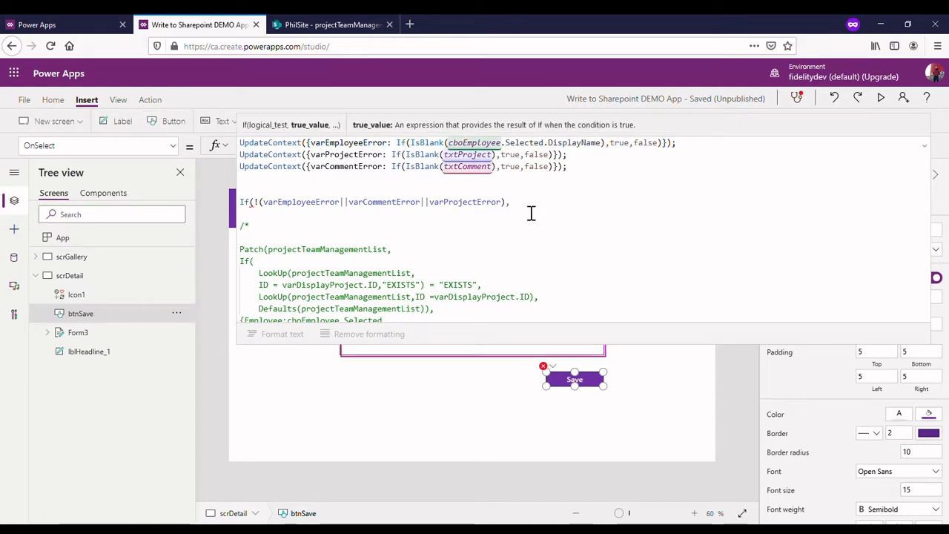
pyautogui.press('Return')
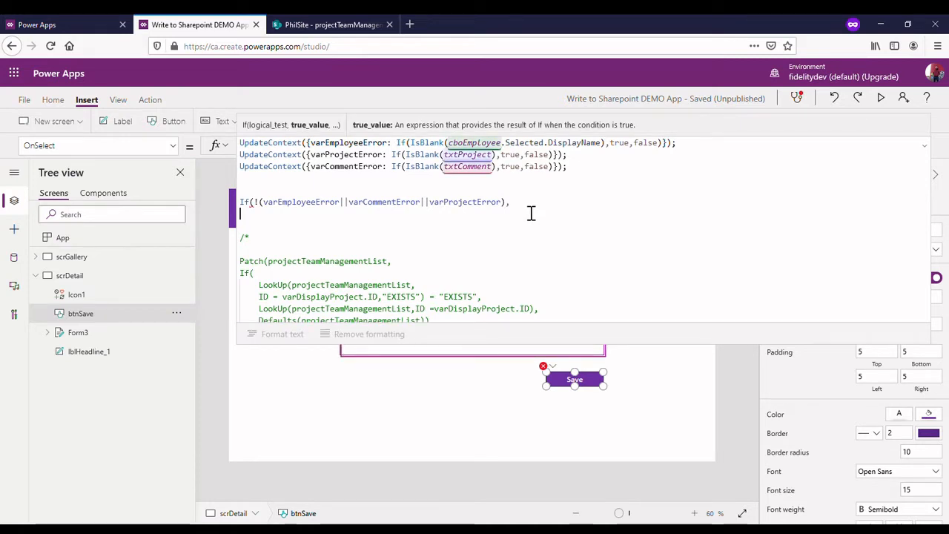
pyautogui.write('Updat')
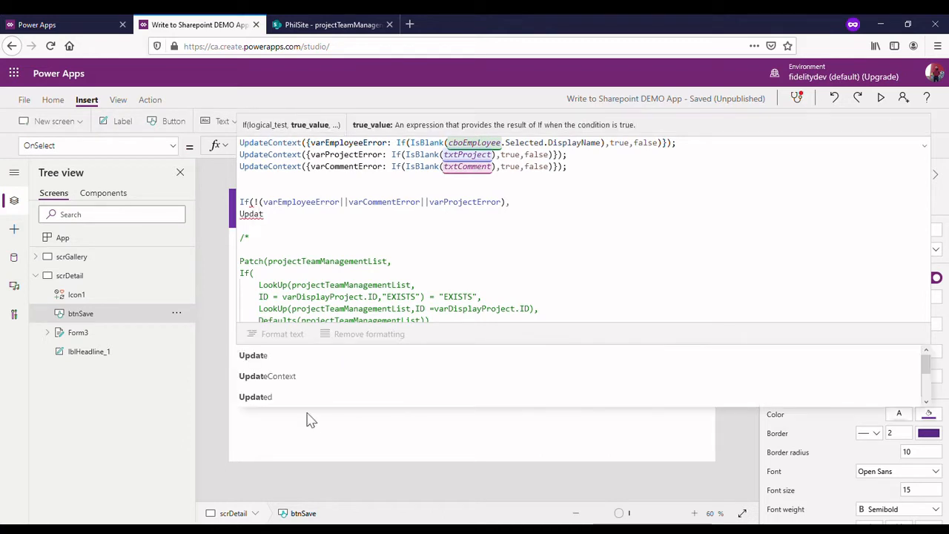
pyautogui.click(302, 377)
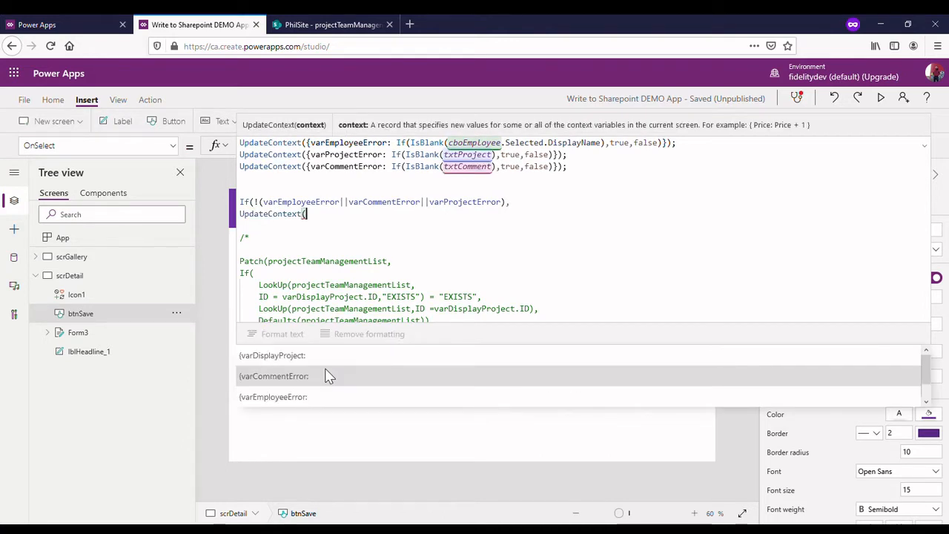
pyautogui.write('va')
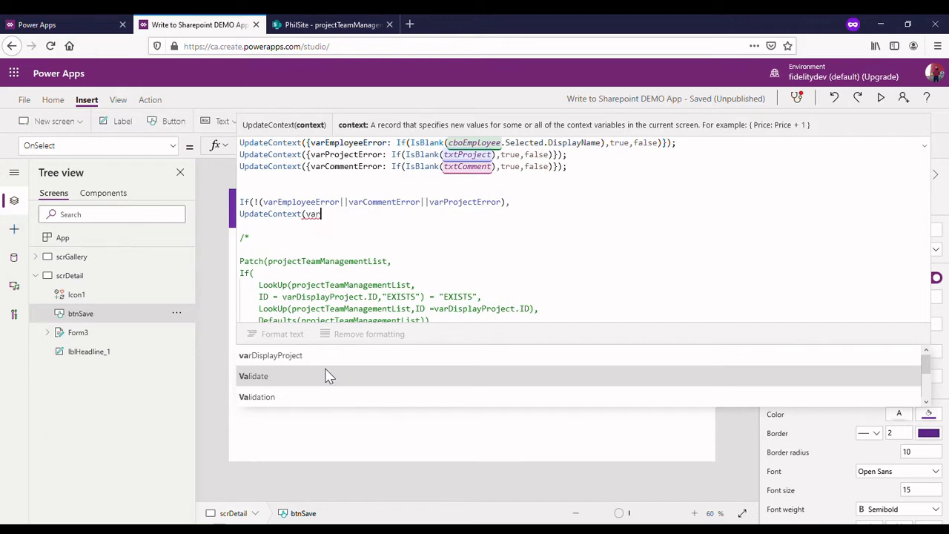
pyautogui.write('rp')
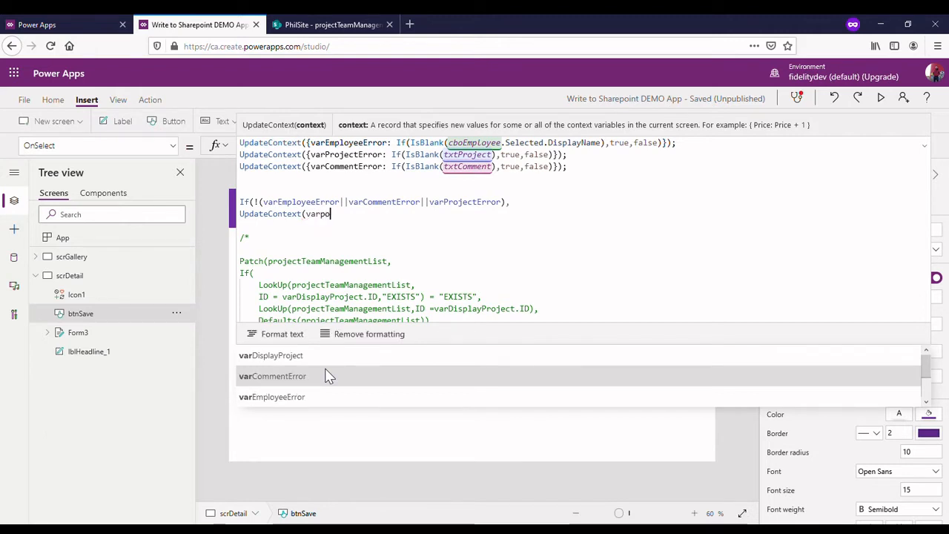
pyautogui.press('BackSpace')
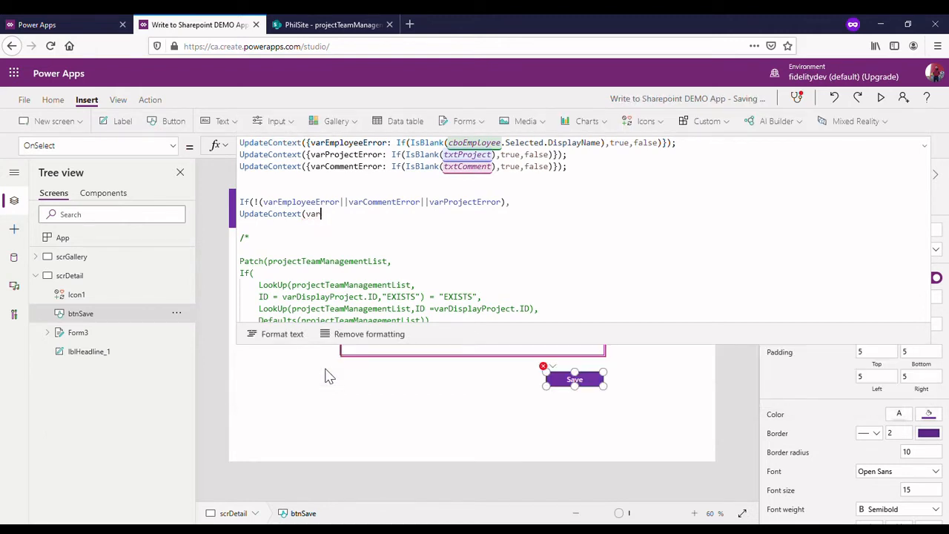
pyautogui.write('P')
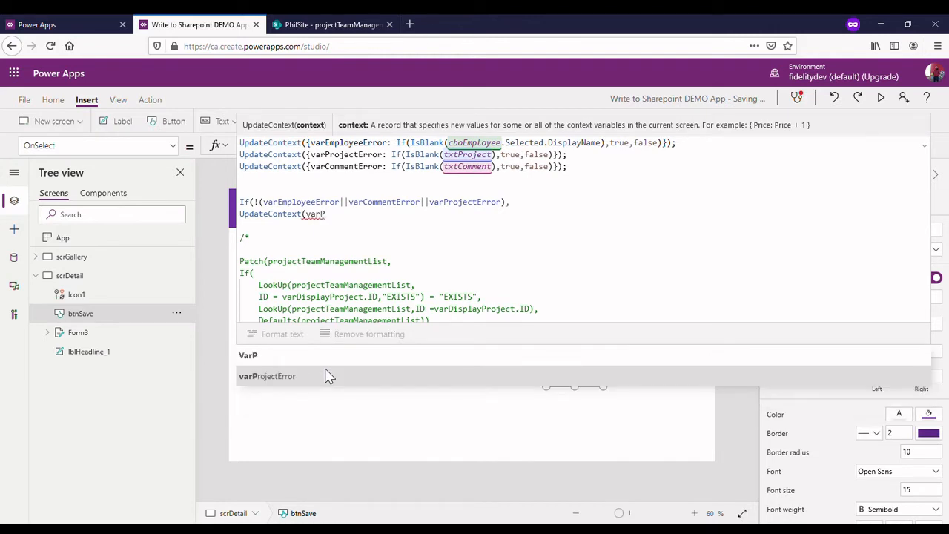
pyautogui.write('op')
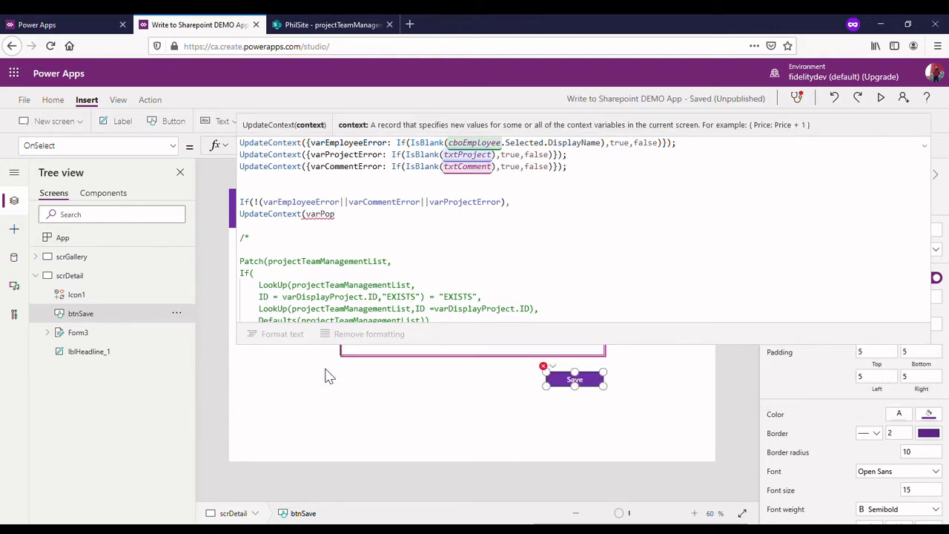
pyautogui.write('Up')
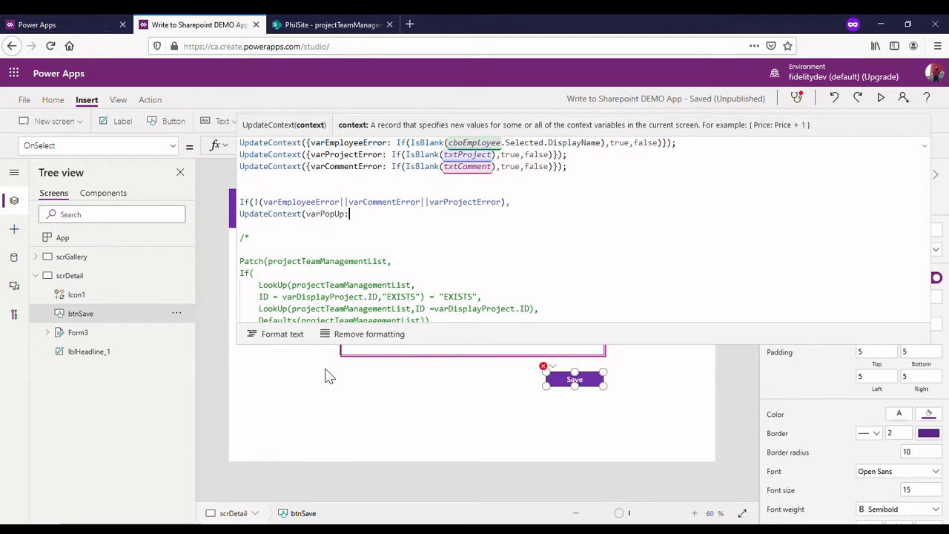
pyautogui.write(':tru')
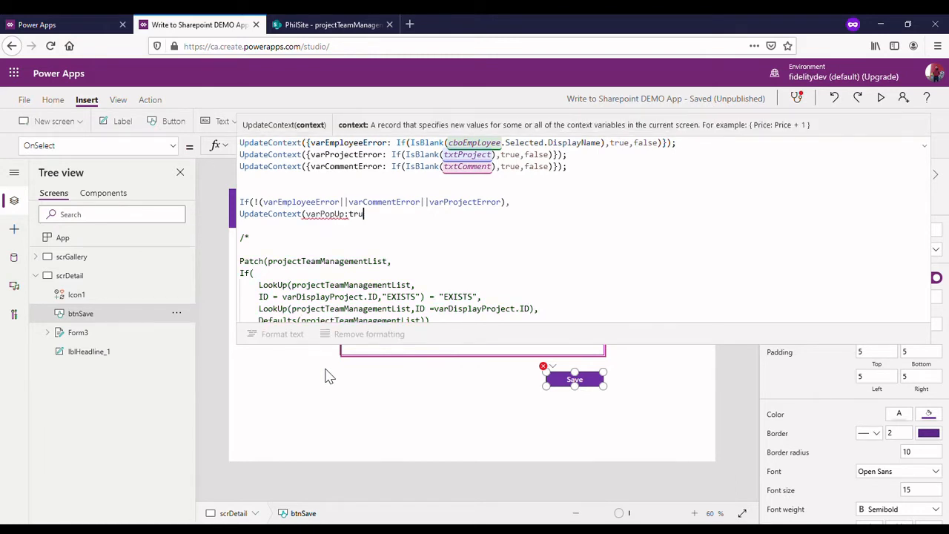
pyautogui.write('e})')
# Insert the missing opening brace before varPopUp and end the UpdateContext({varPopUp:true}) call with a semicolon.
pyautogui.click(316, 229)
pyautogui.click(316, 220)
pyautogui.press('Left')
pyautogui.press('Left')
pyautogui.write('{')
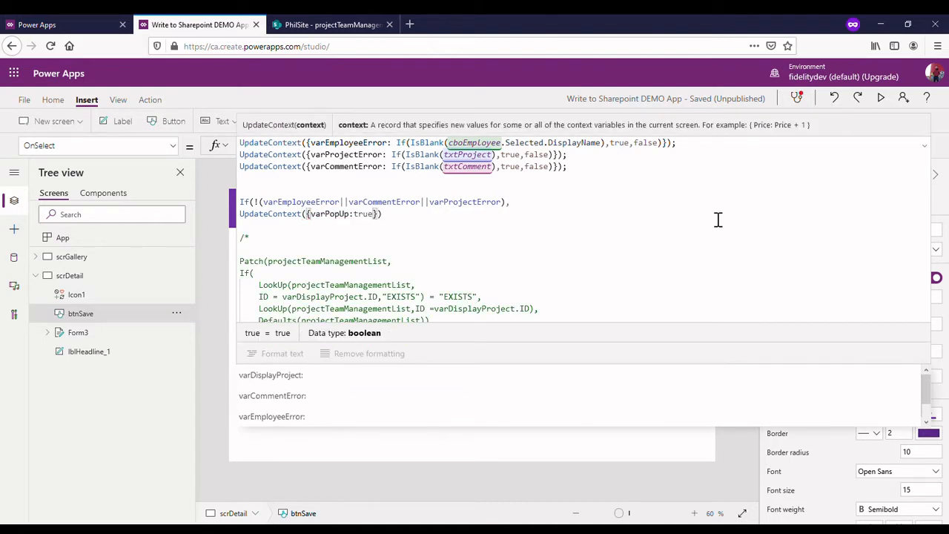
pyautogui.click(413, 227)
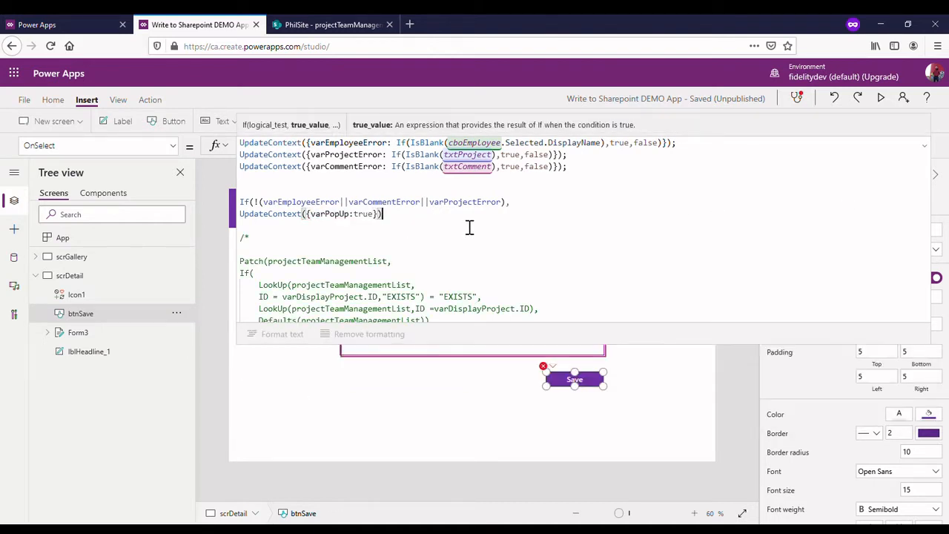
pyautogui.write(';')
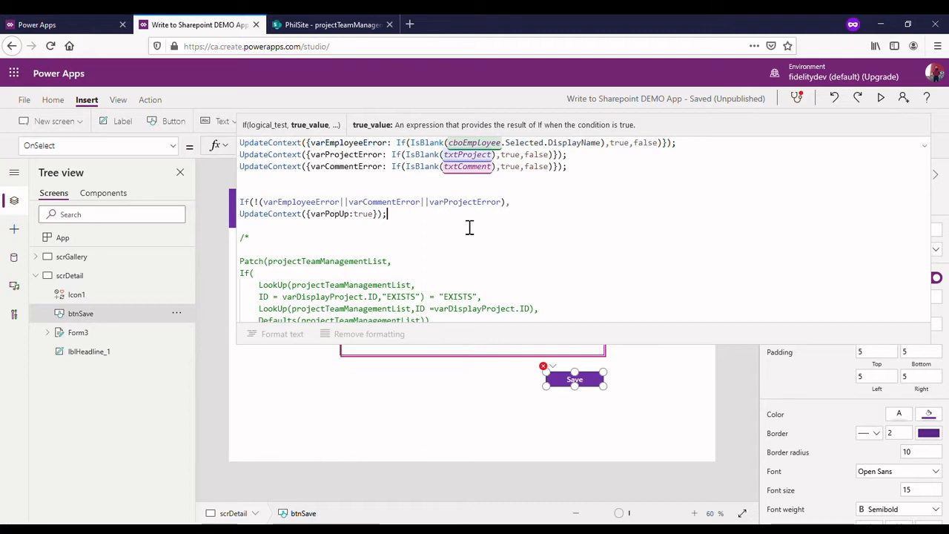
# Close the If function with a parenthesis before the semicolon on the varPopUp line and collapse the formula.
pyautogui.click(259, 204)
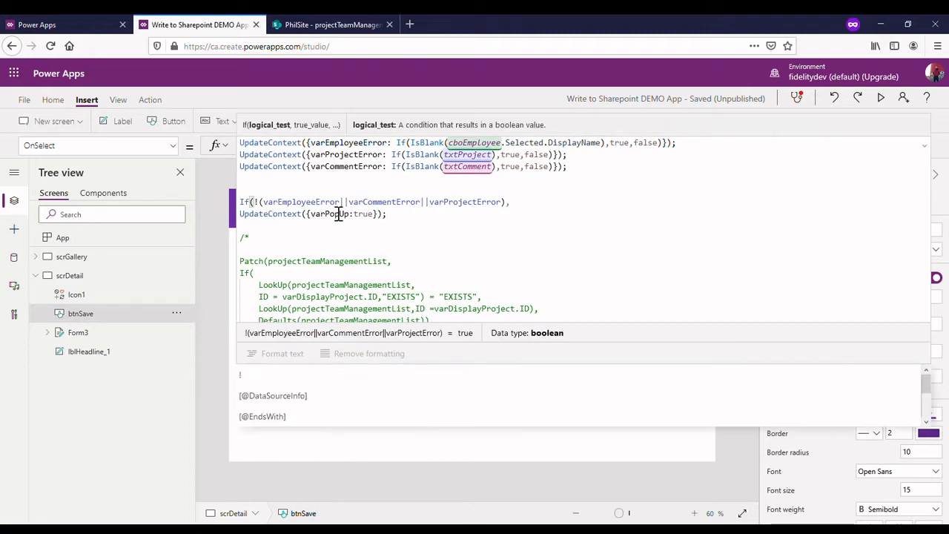
pyautogui.click(388, 219)
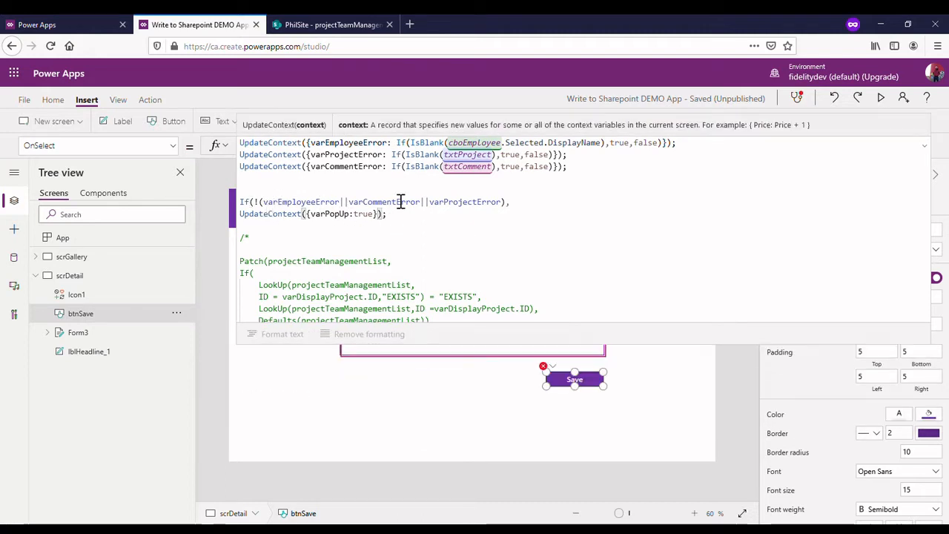
pyautogui.write(')')
pyautogui.click(417, 204)
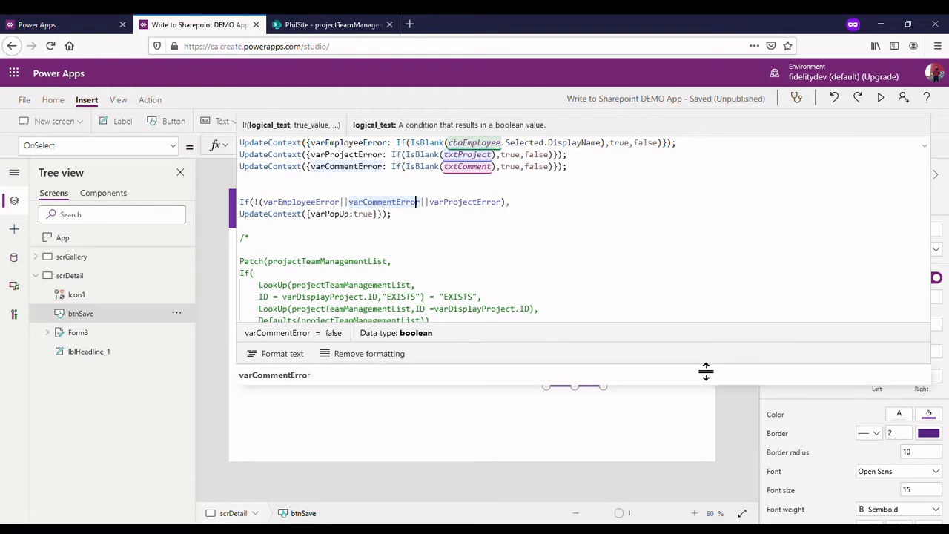
pyautogui.moveTo(706, 373); pyautogui.dragTo(632, 256)
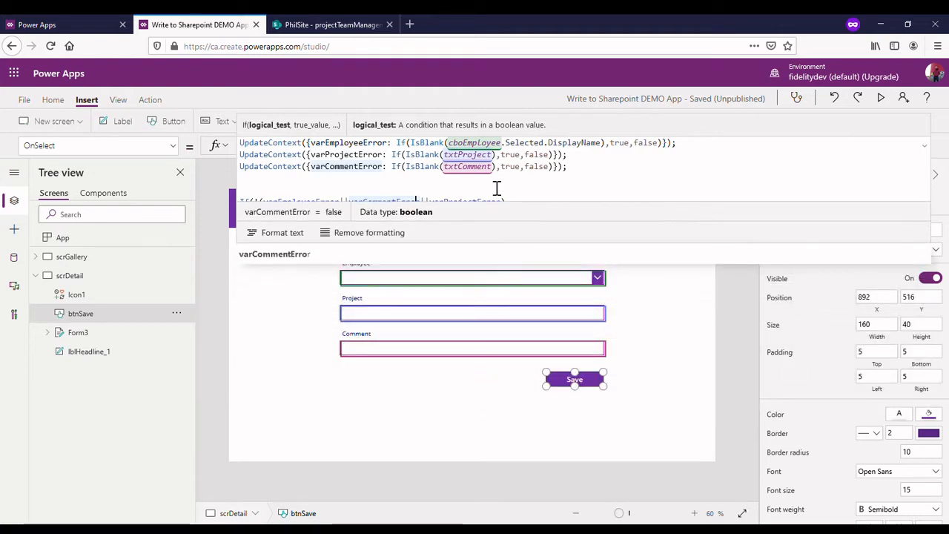
pyautogui.moveTo(546, 254); pyautogui.dragTo(519, 369)
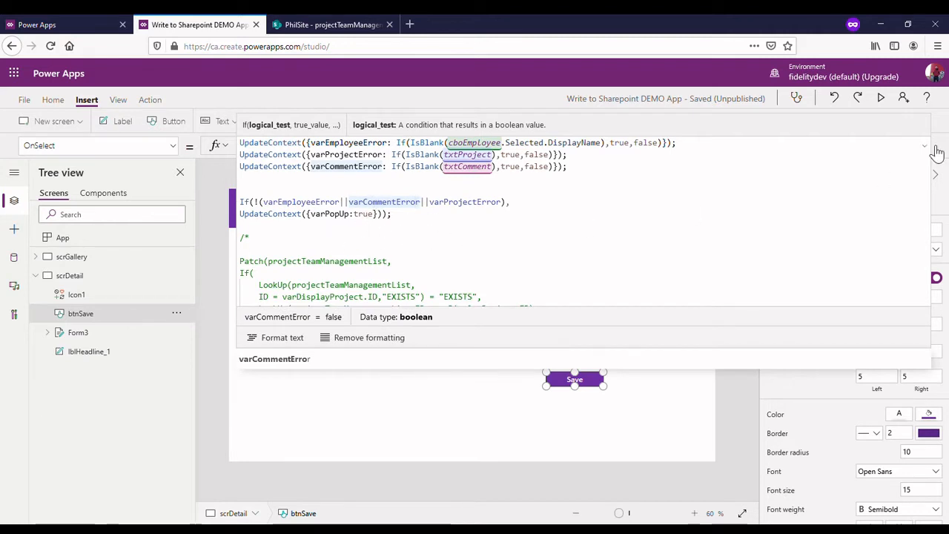
pyautogui.click(936, 149)
# Insert a rectangle shape on the scrDetail screen.
pyautogui.click(739, 265)
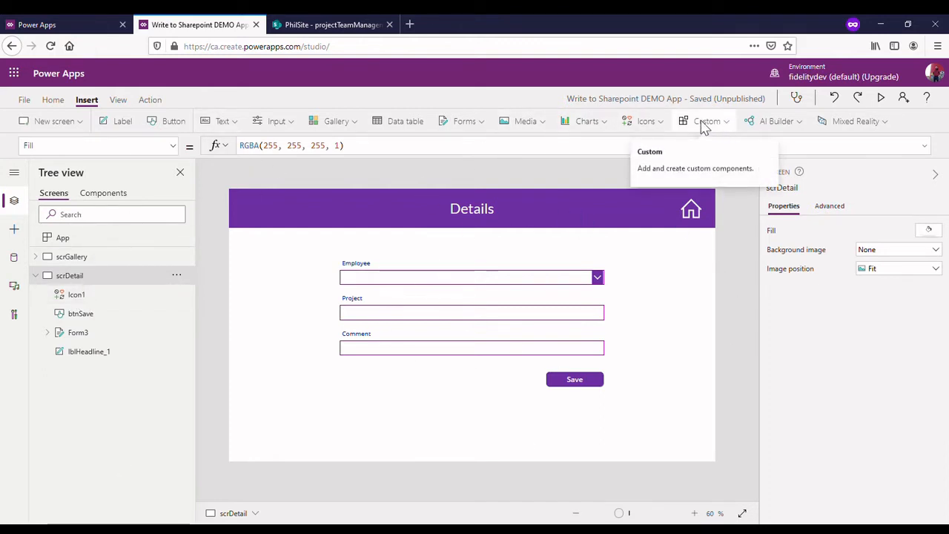
pyautogui.click(648, 121)
pyautogui.scroll(-10, 675, 245)
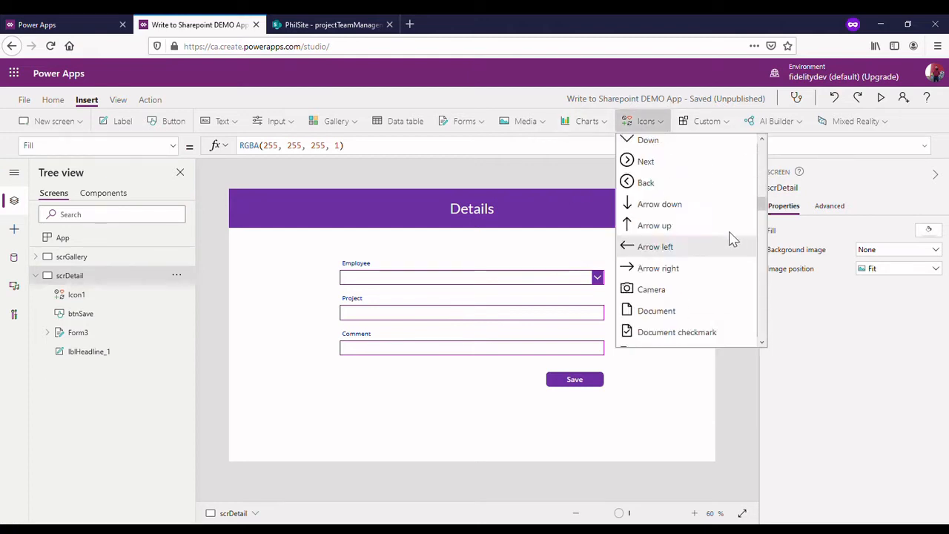
pyautogui.scroll(-5, 727, 245)
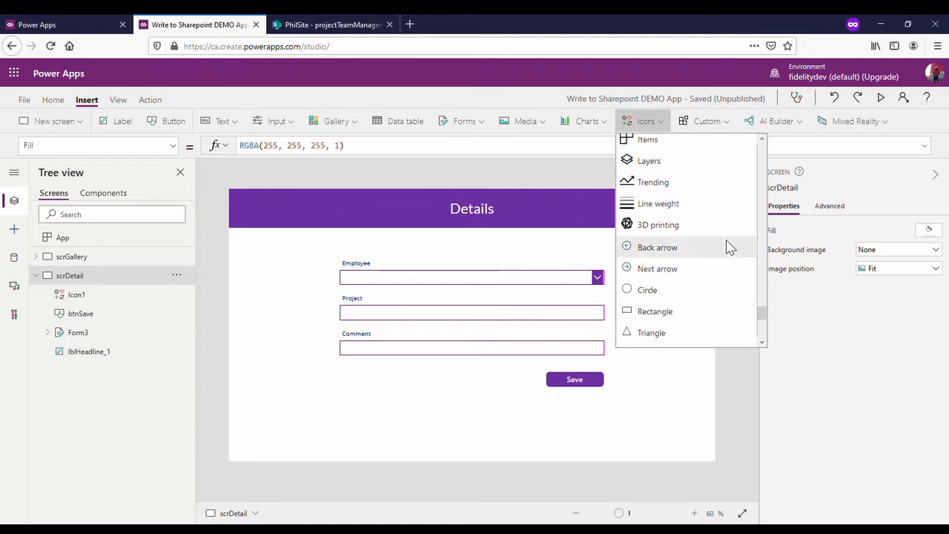
pyautogui.click(657, 182)
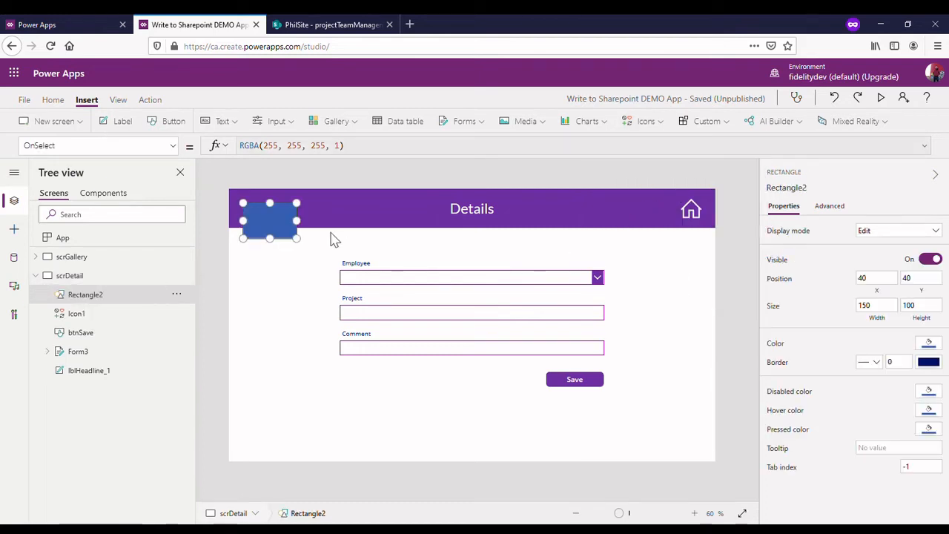
# Stretch the new rectangle over the entire detail screen, from position 0, 0 to a size of 1366 by 768.
pyautogui.click(252, 209)
pyautogui.click(282, 231)
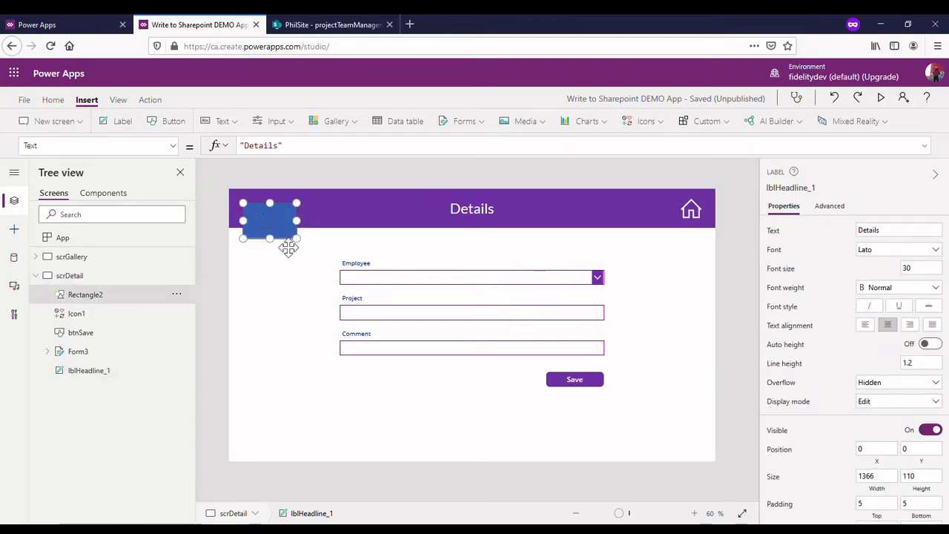
pyautogui.moveTo(245, 204); pyautogui.dragTo(229, 189)
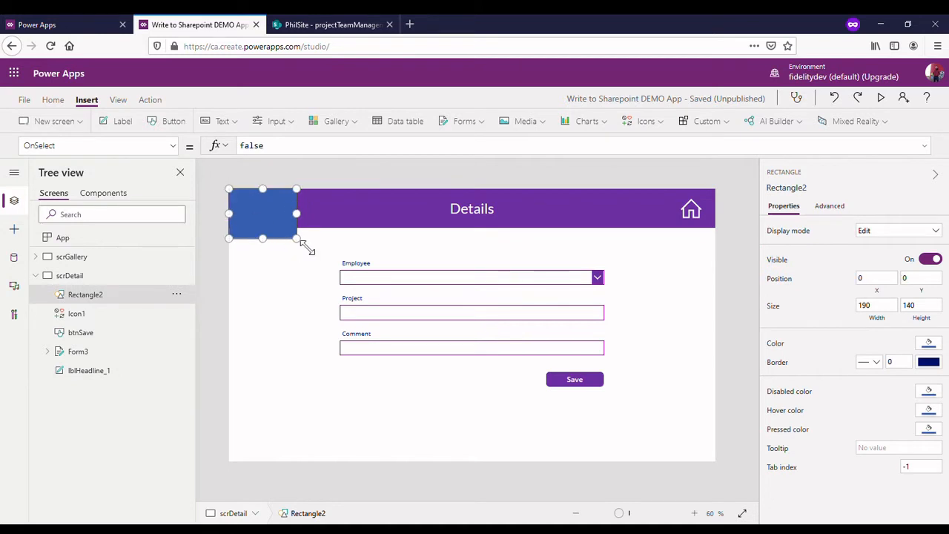
pyautogui.moveTo(304, 246); pyautogui.dragTo(715, 462)
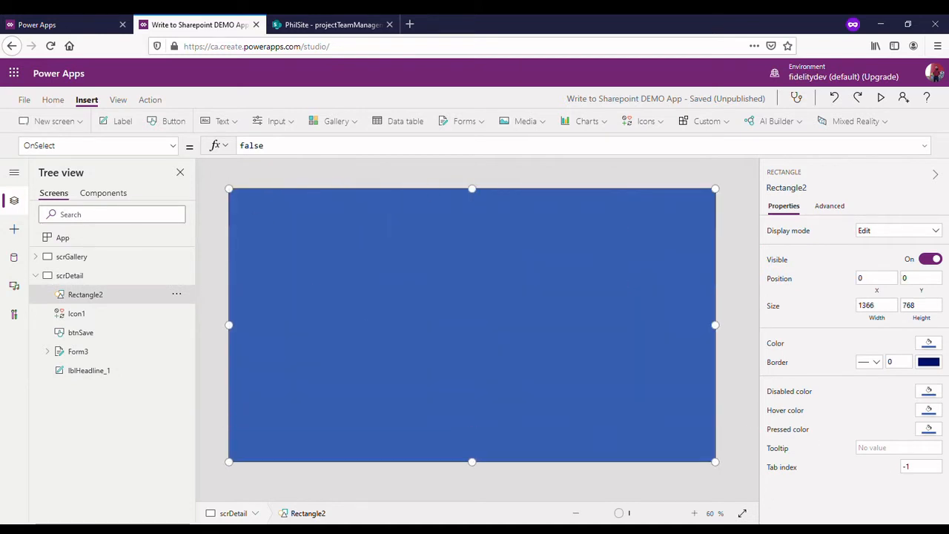
# Fill the full-screen rectangle with black and lower its opacity to about 41%.
pyautogui.click(929, 362)
pyautogui.click(769, 419)
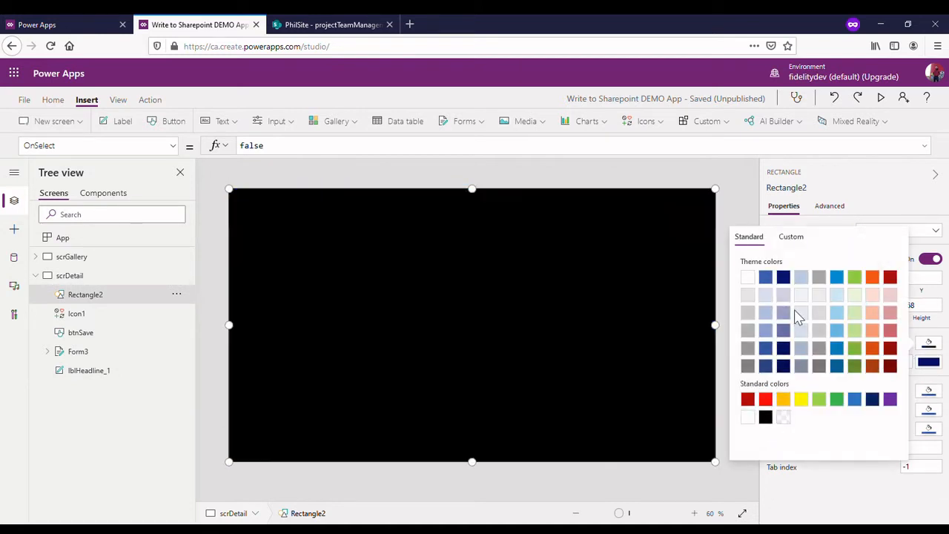
pyautogui.click(792, 239)
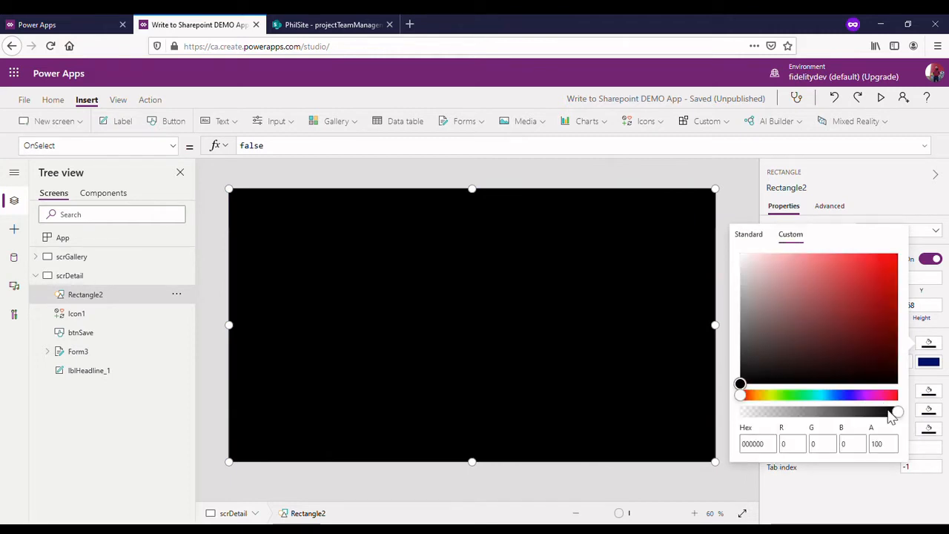
pyautogui.moveTo(897, 419); pyautogui.dragTo(804, 419)
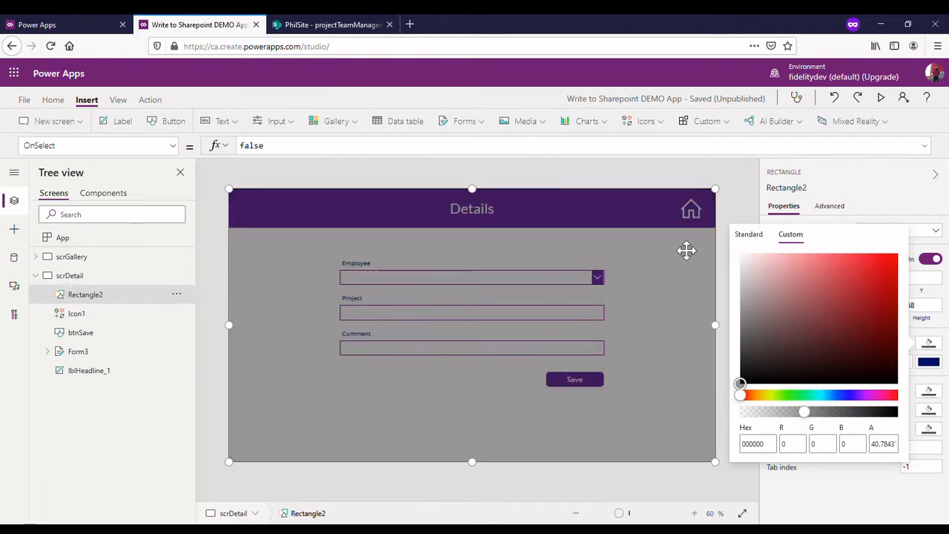
pyautogui.click(745, 197)
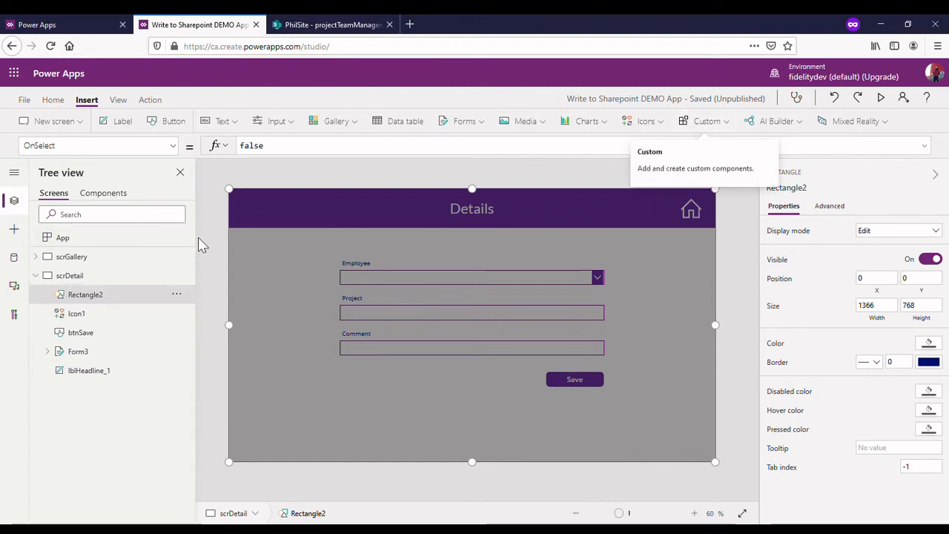
# Rename the full-screen rectangle as rectDarkOverlay.
pyautogui.click(177, 294)
pyautogui.click(199, 371)
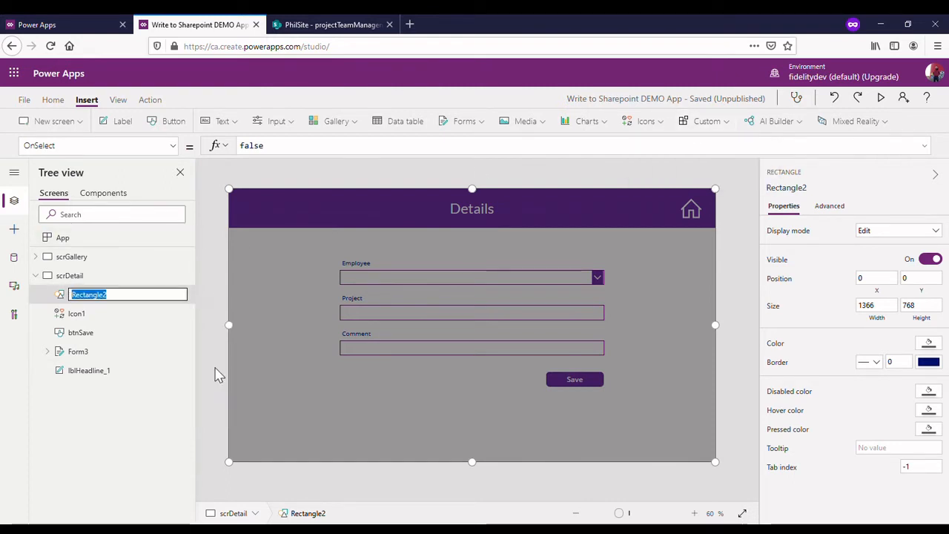
pyautogui.write('re')
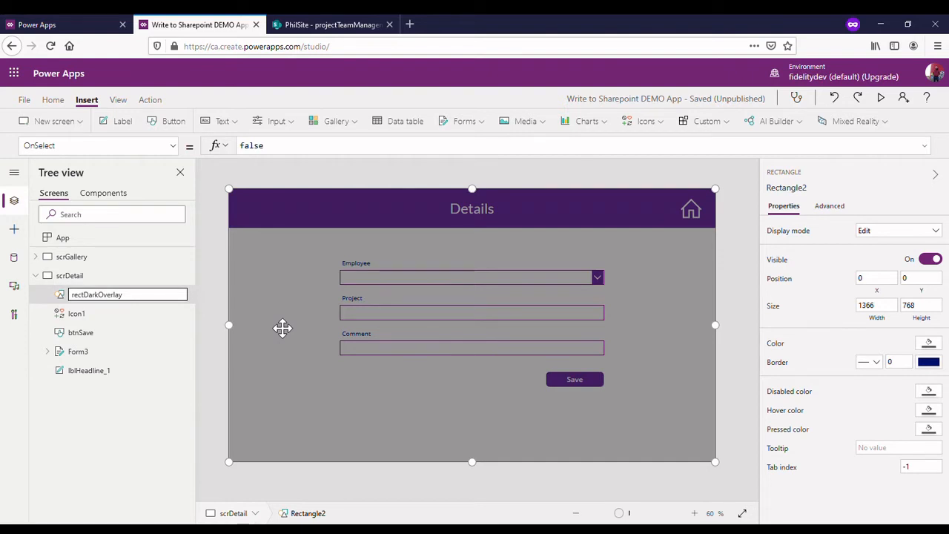
pyautogui.click(205, 257)
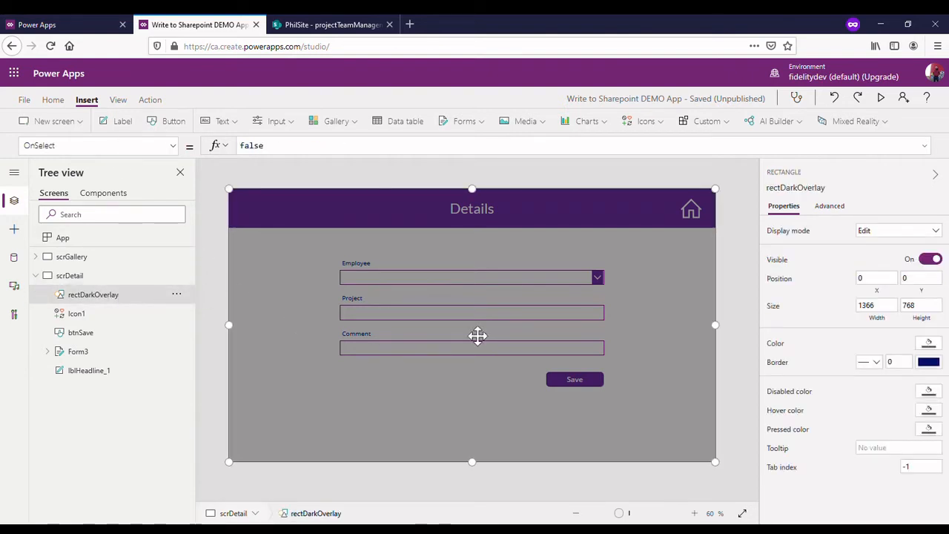
# Insert a second rectangle about 585 by 298 in size and centre it over the form at about X 390, Y 218.
pyautogui.click(646, 121)
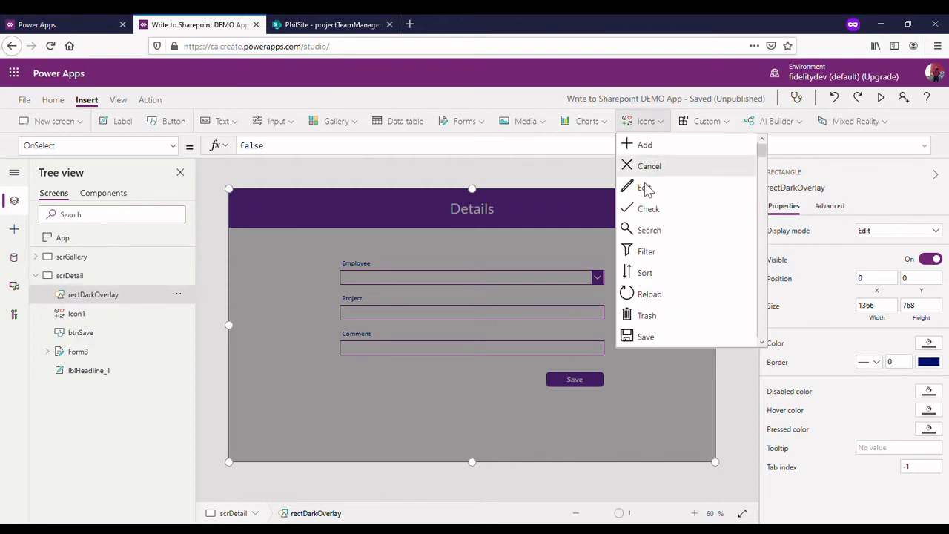
pyautogui.scroll(-15, 657, 252)
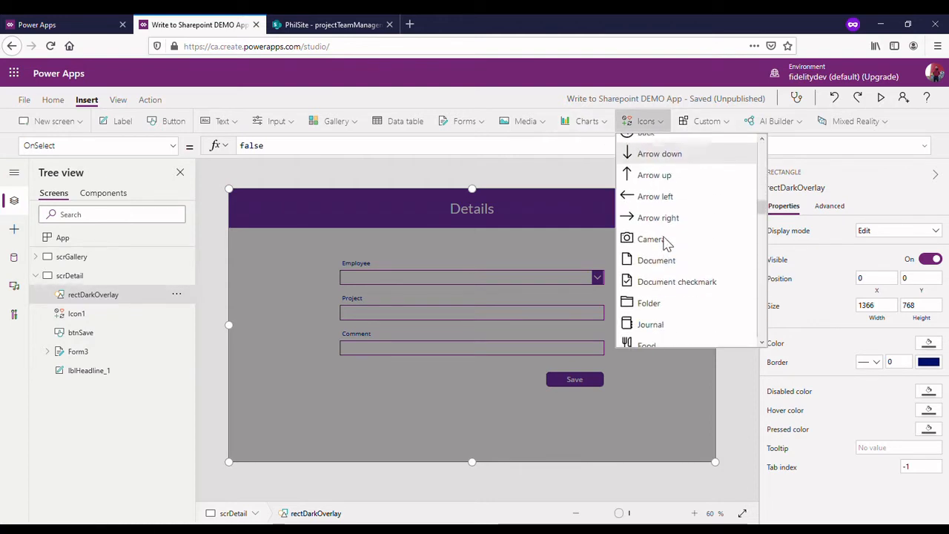
pyautogui.scroll(-15, 666, 242)
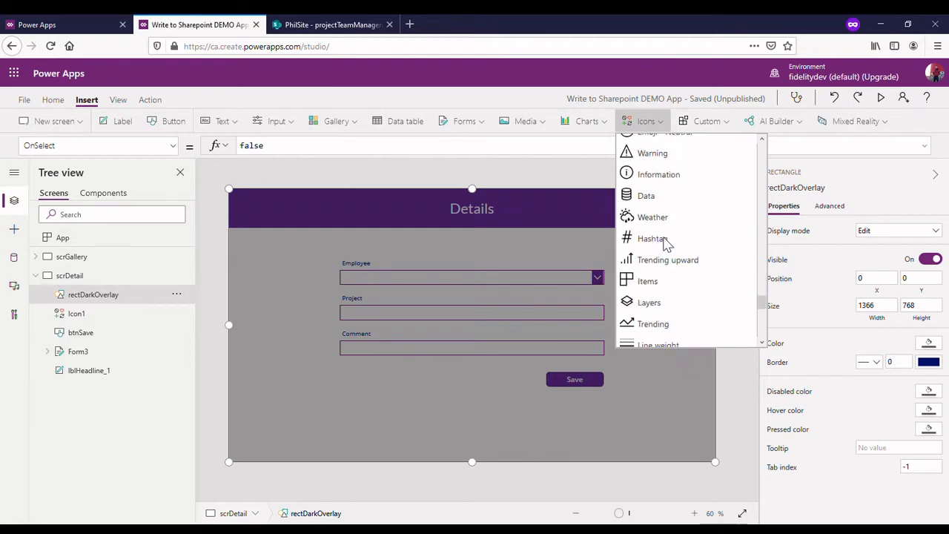
pyautogui.scroll(-10, 665, 242)
pyautogui.scroll(4, 667, 252)
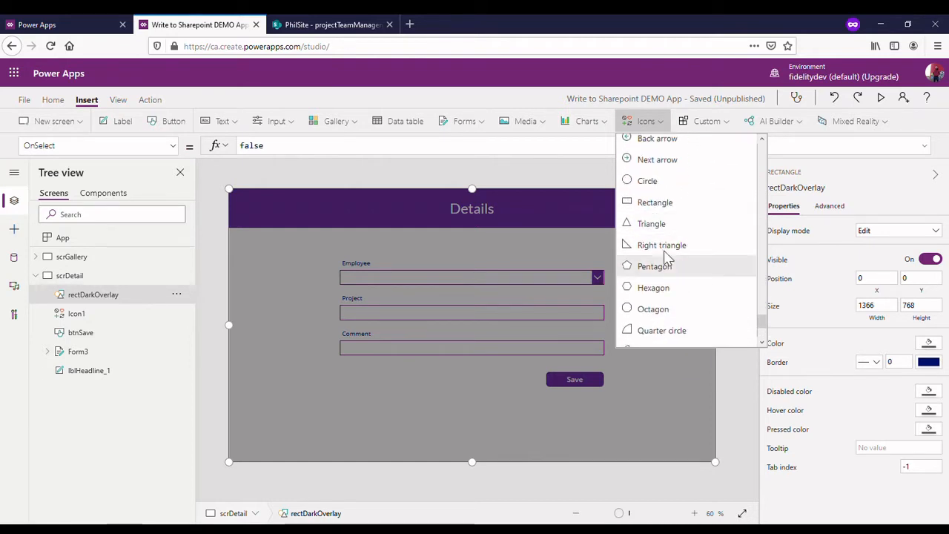
pyautogui.click(664, 203)
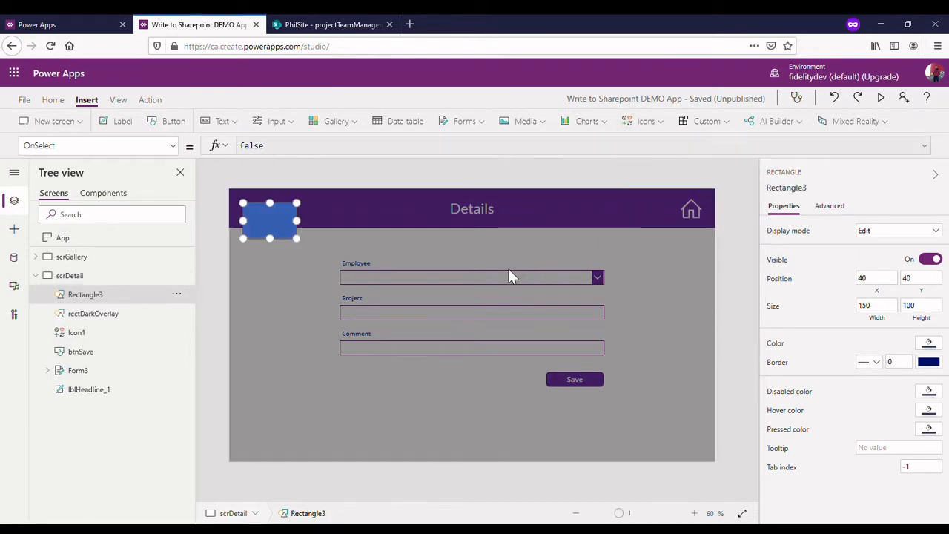
pyautogui.moveTo(291, 236); pyautogui.dragTo(580, 364)
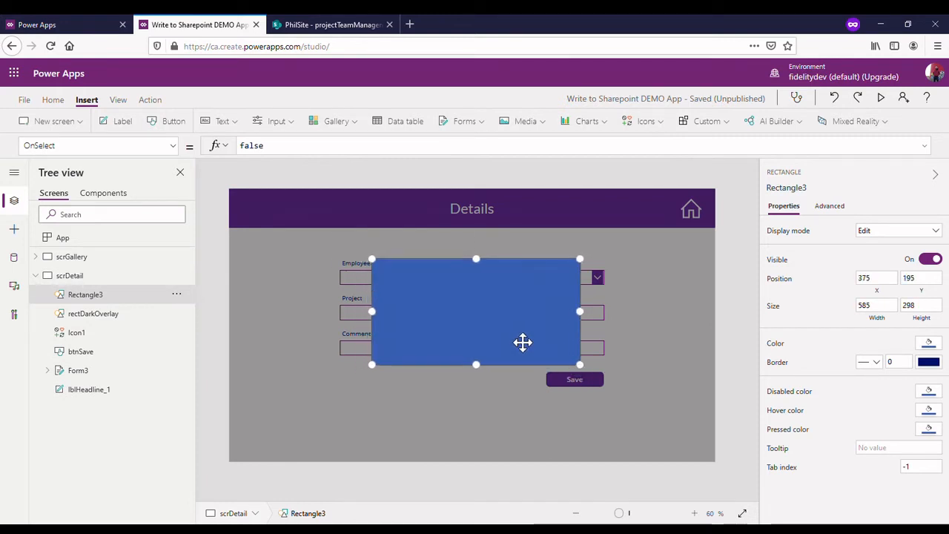
pyautogui.moveTo(523, 342); pyautogui.dragTo(518, 348)
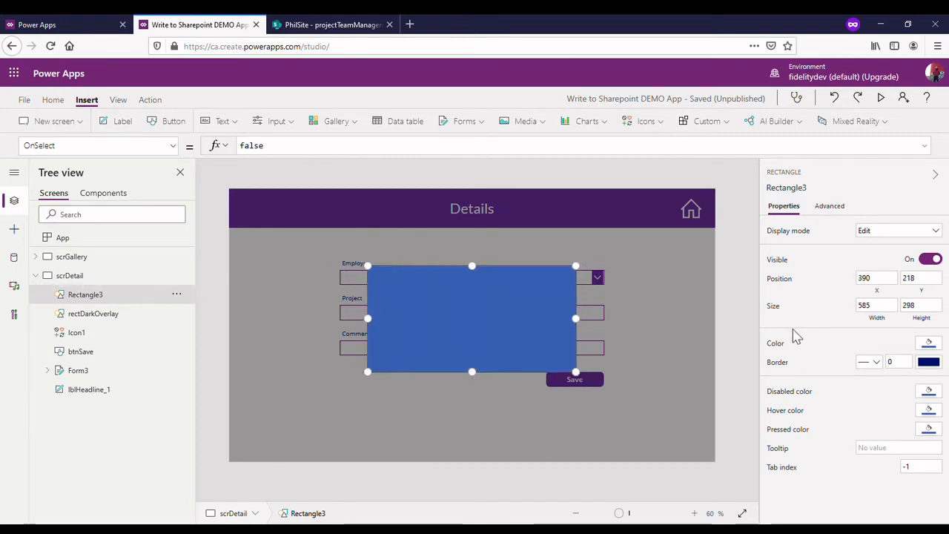
# Change the fill colour of the smaller centred rectangle to white.
pyautogui.click(929, 345)
pyautogui.click(749, 281)
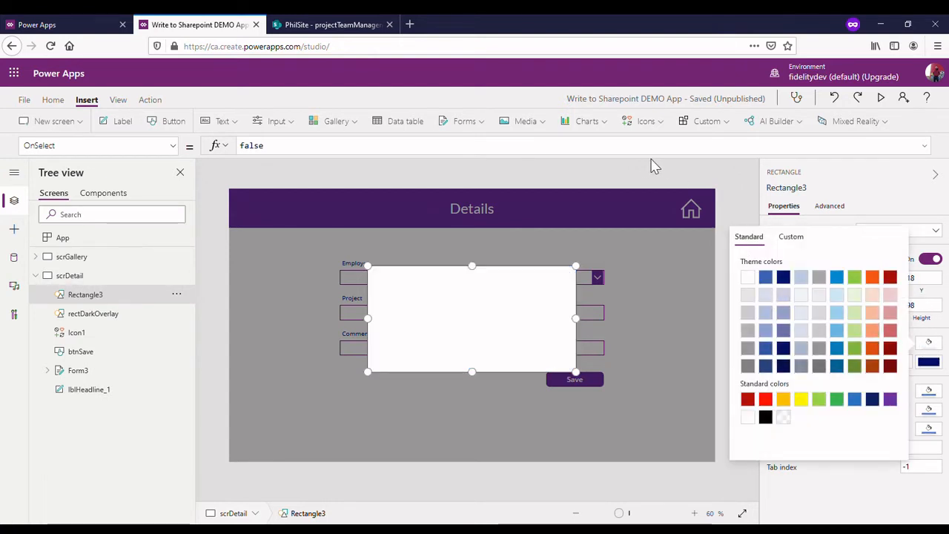
pyautogui.click(582, 230)
pyautogui.click(496, 339)
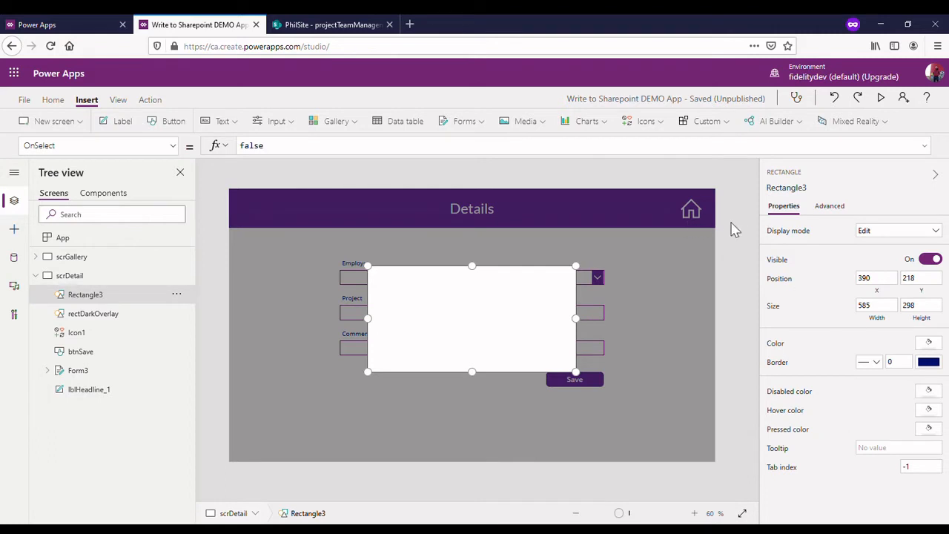
pyautogui.click(748, 219)
pyautogui.click(473, 297)
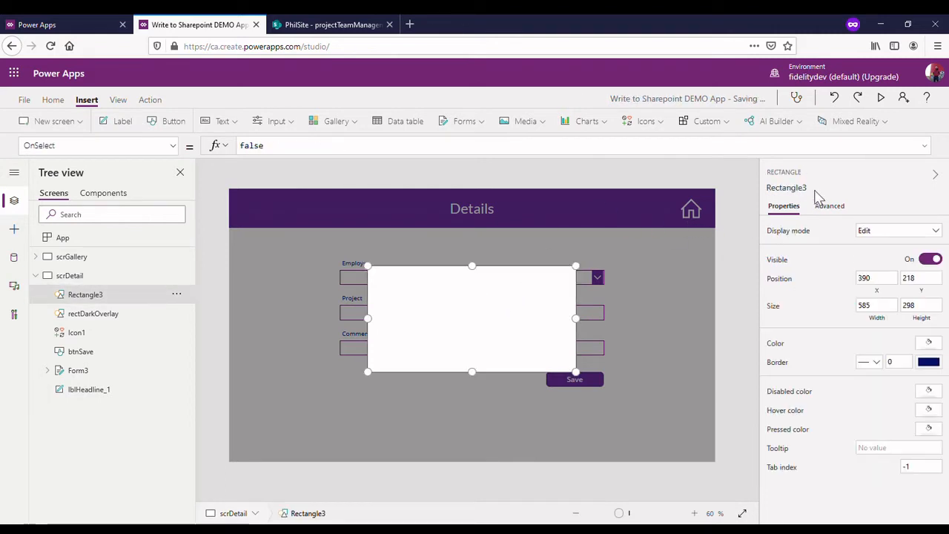
# Rename the white rectangle as icnPopUp.
pyautogui.click(177, 294)
pyautogui.click(199, 371)
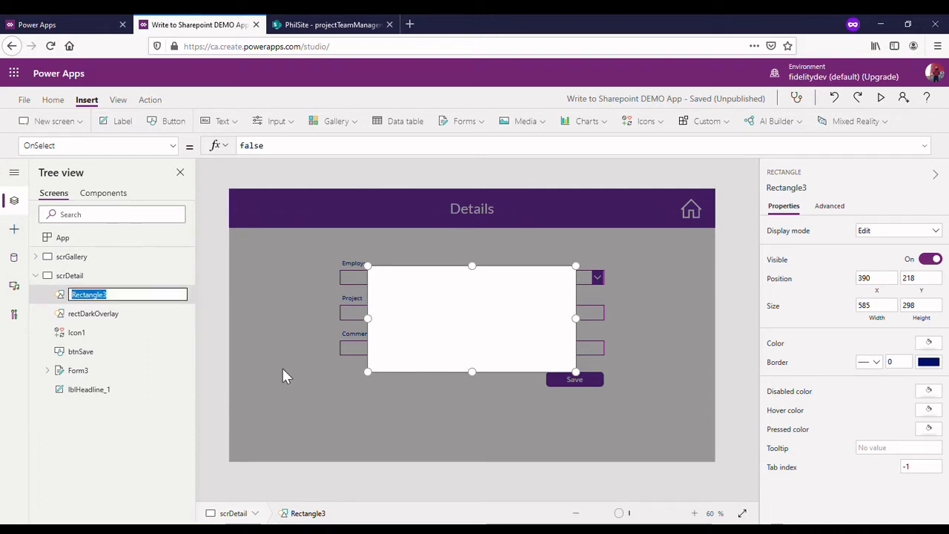
pyautogui.write('re')
pyautogui.write('nRe')
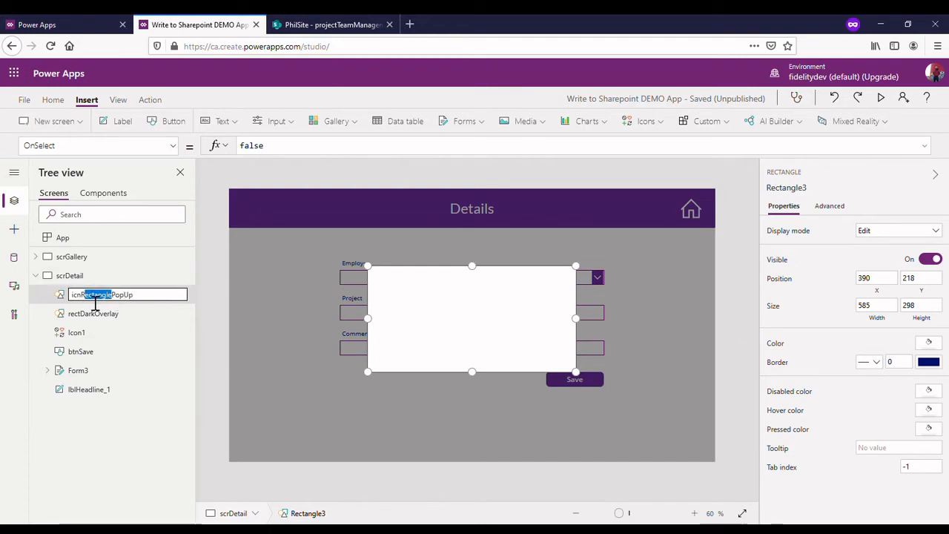
pyautogui.press('BackSpace')
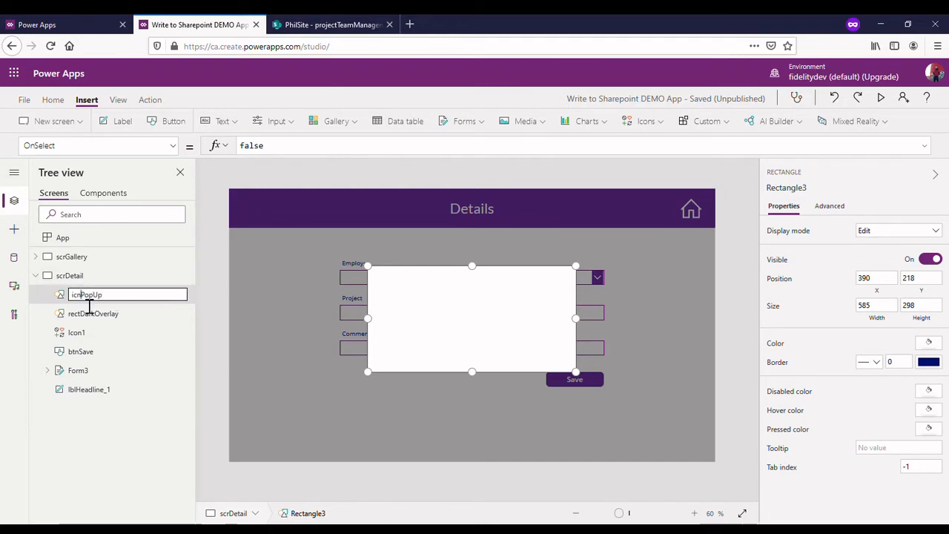
pyautogui.click(203, 296)
pyautogui.click(143, 297)
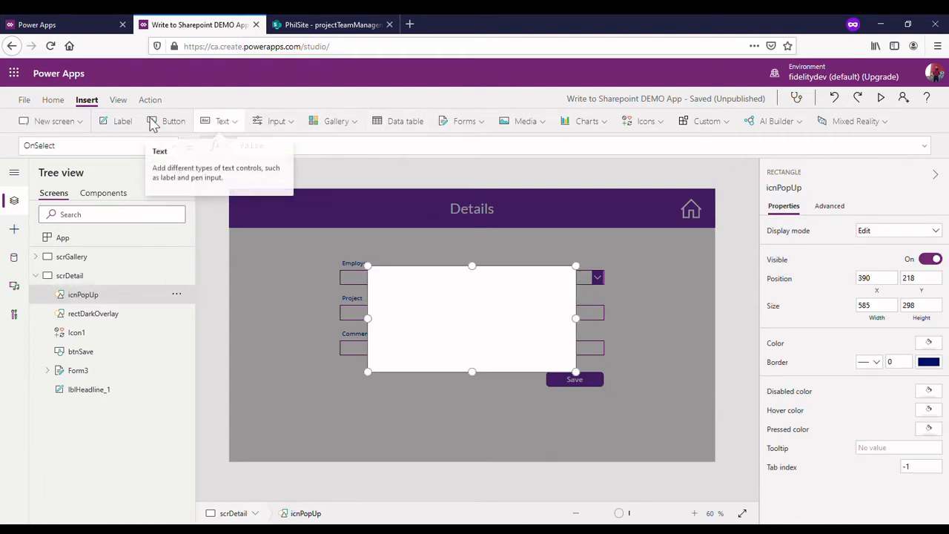
# Add a label in the upper part of the white pop-up rectangle, about 498 by 110 in size at X 420, Y 255.
pyautogui.click(120, 122)
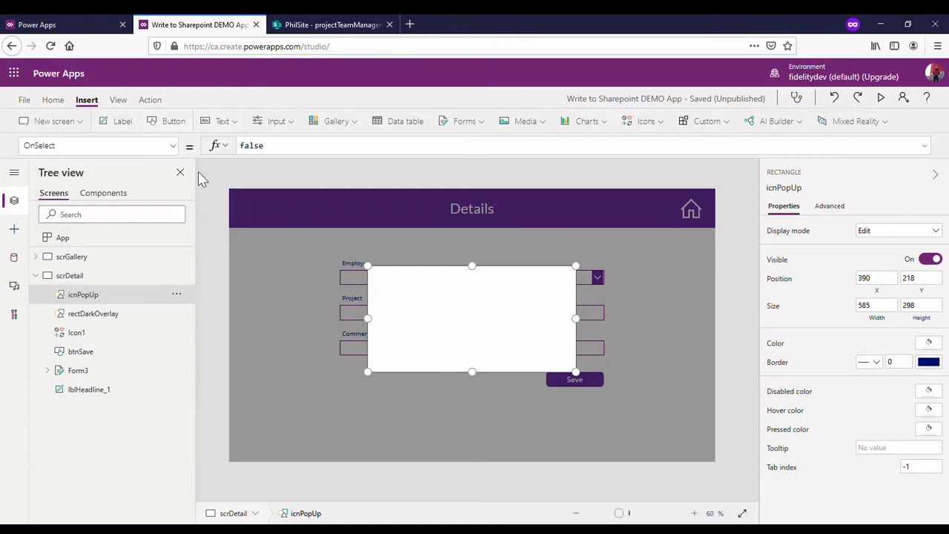
pyautogui.moveTo(259, 212); pyautogui.dragTo(416, 297)
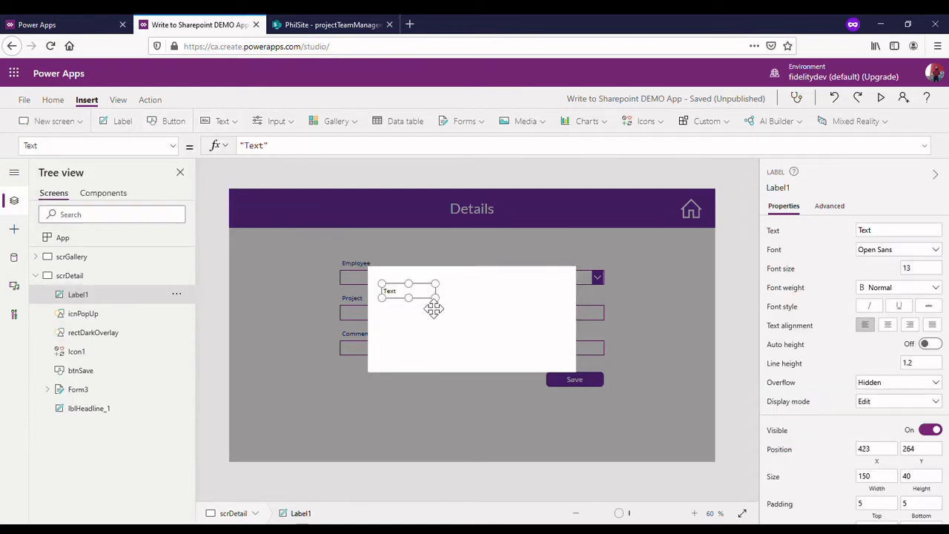
pyautogui.moveTo(542, 314)
pyautogui.mouseDown()
pyautogui.moveTo(564, 322)
pyautogui.moveTo(556, 318)
pyautogui.mouseUp()
# Set the pop-up label's text to "Are you sure you want to save?".
pyautogui.moveTo(264, 146); pyautogui.dragTo(244, 146)
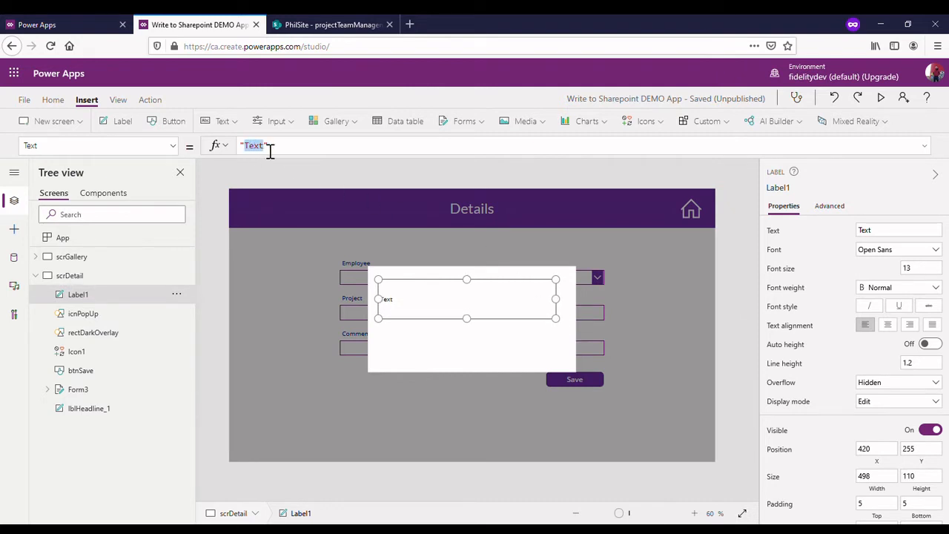
pyautogui.write('Are ')
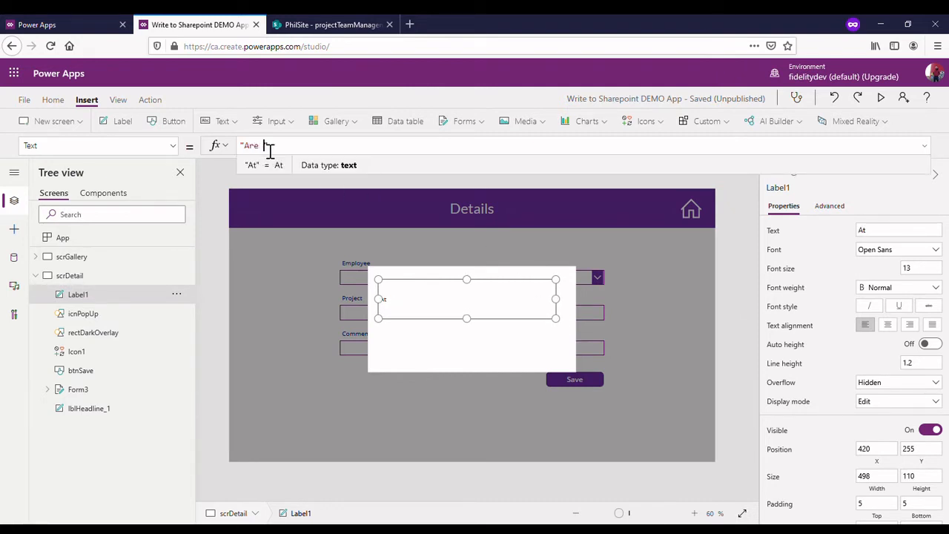
pyautogui.write('you sure you want to')
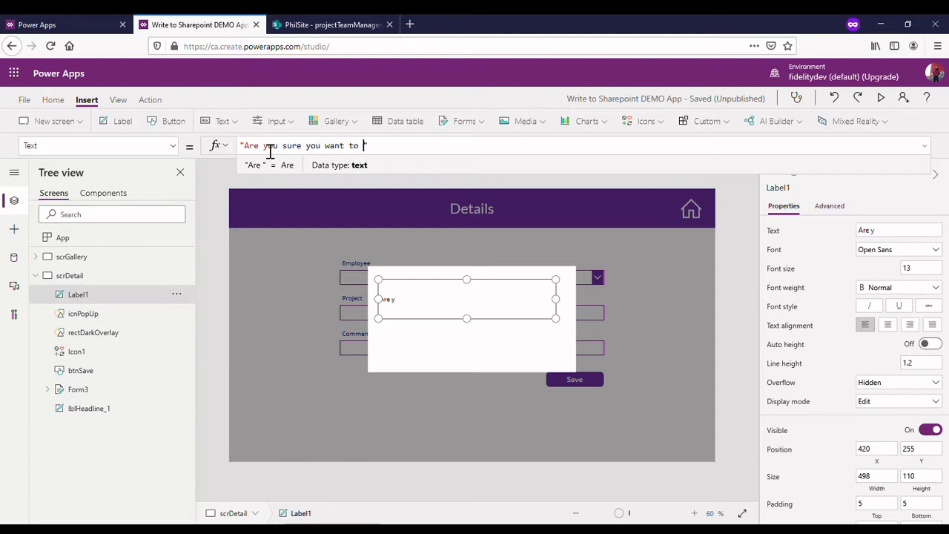
pyautogui.write(' save?')
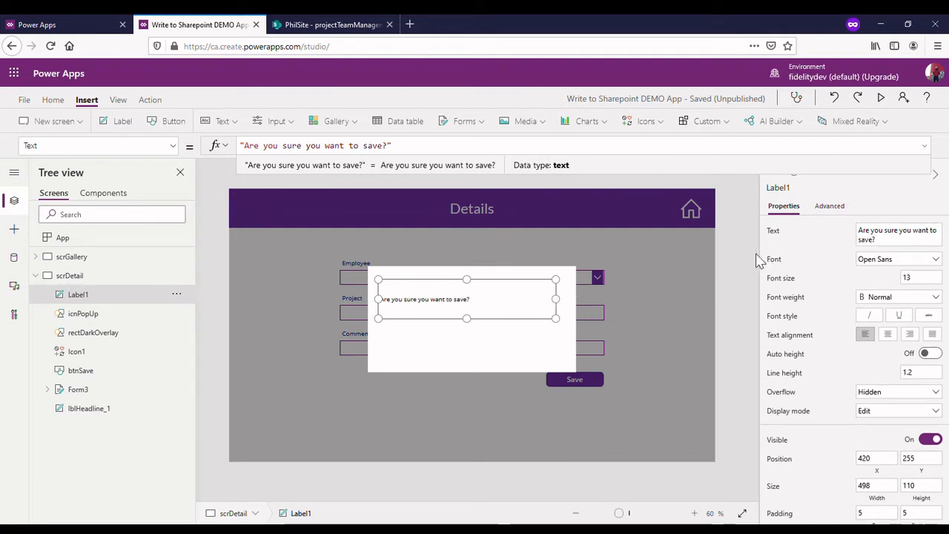
pyautogui.click(730, 277)
pyautogui.click(496, 305)
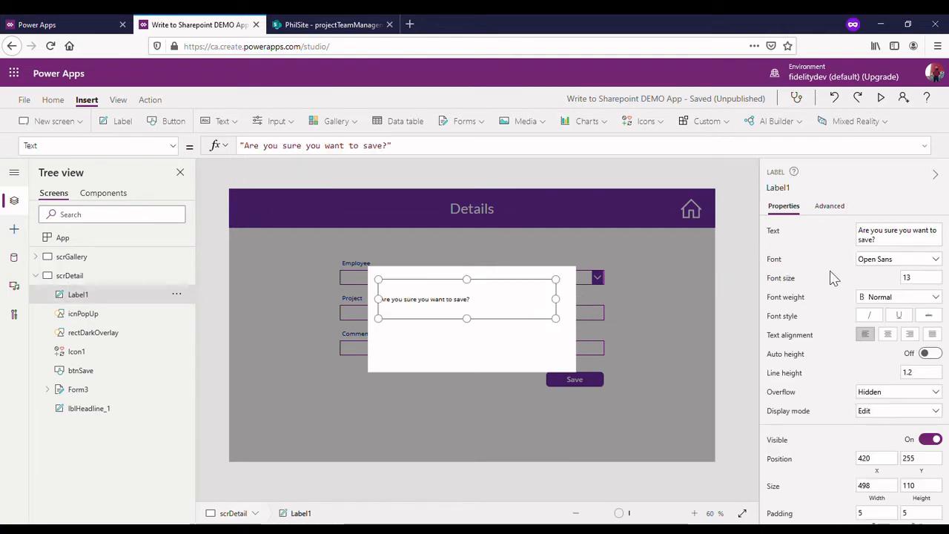
# Set the font size of the pop-up's question label to 20.
pyautogui.click(912, 259)
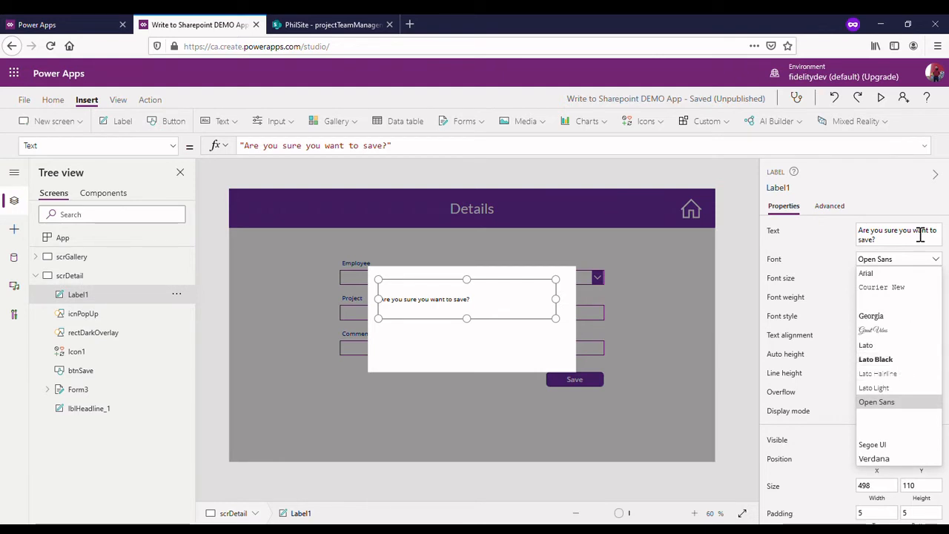
pyautogui.click(846, 255)
pyautogui.click(929, 281)
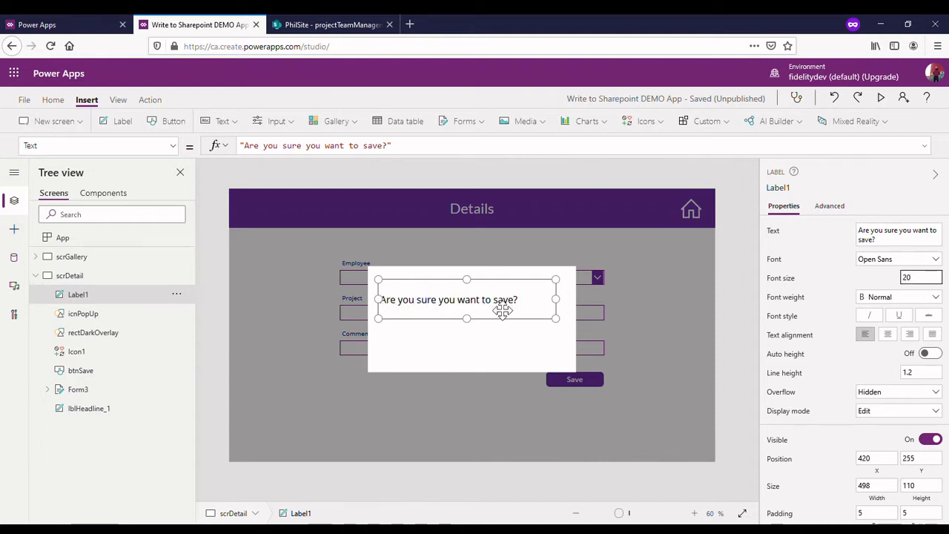
# Centre-align the question label's text and position the label centrally across the white rectangle, at about X 433, Y 246.
pyautogui.moveTo(481, 314); pyautogui.dragTo(505, 313)
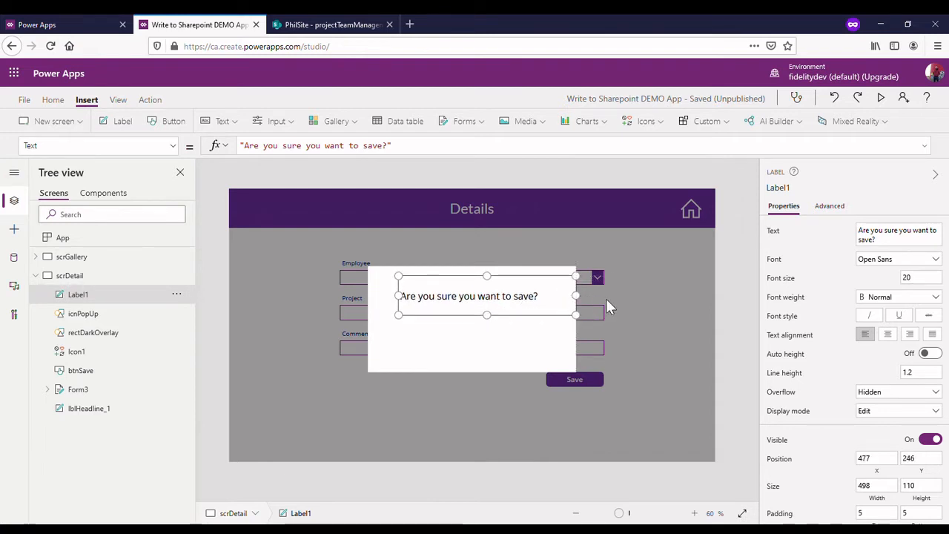
pyautogui.click(889, 335)
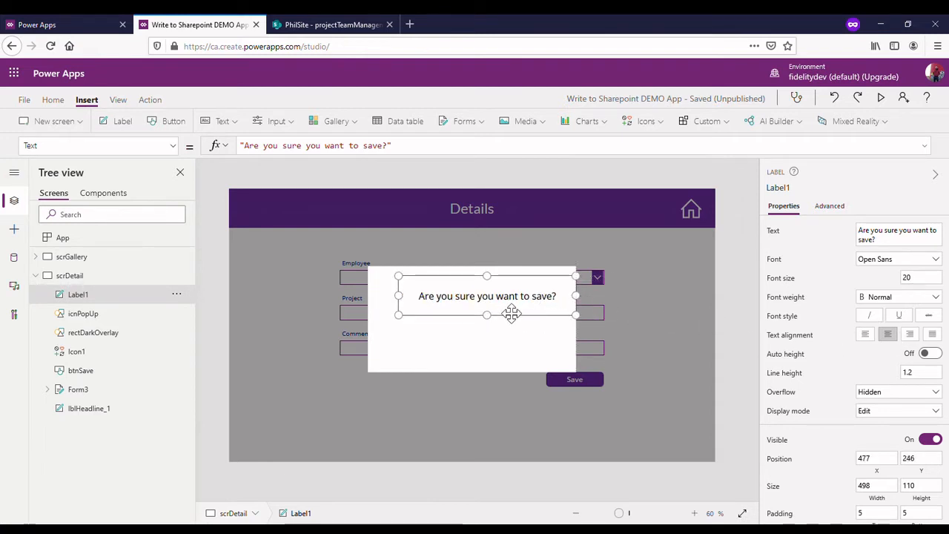
pyautogui.moveTo(510, 314); pyautogui.dragTo(491, 313)
# Shorten the white icnPopUp rectangle from its lower edge to a height of about 244.
pyautogui.click(491, 356)
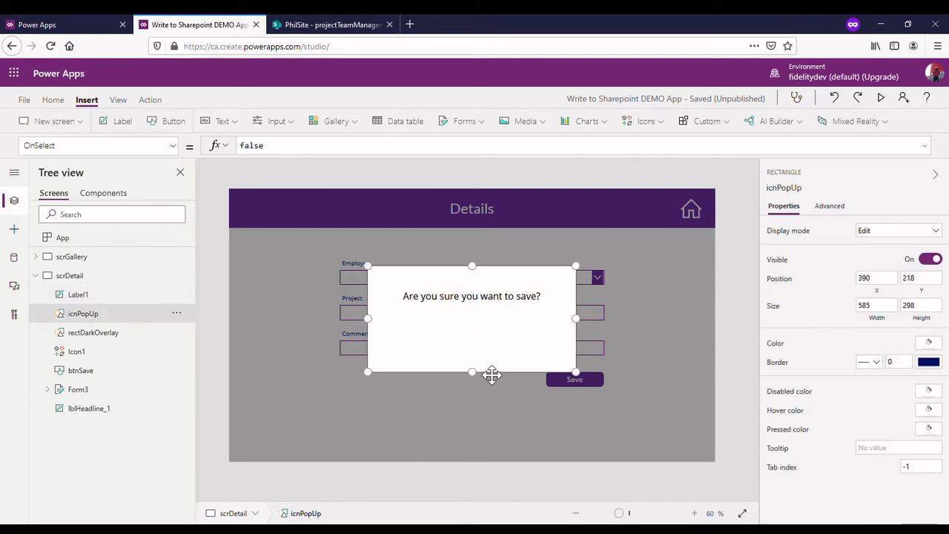
pyautogui.moveTo(477, 380); pyautogui.dragTo(477, 357)
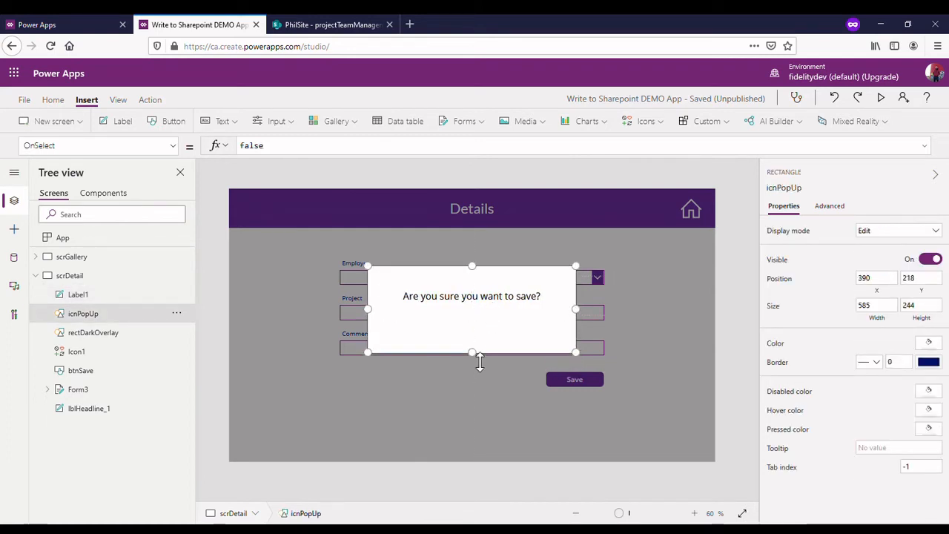
# Add two buttons side by side below the question in the pop-up, at about X 479 and X 720, Y 383.
pyautogui.click(173, 122)
pyautogui.moveTo(297, 216); pyautogui.dragTo(439, 341)
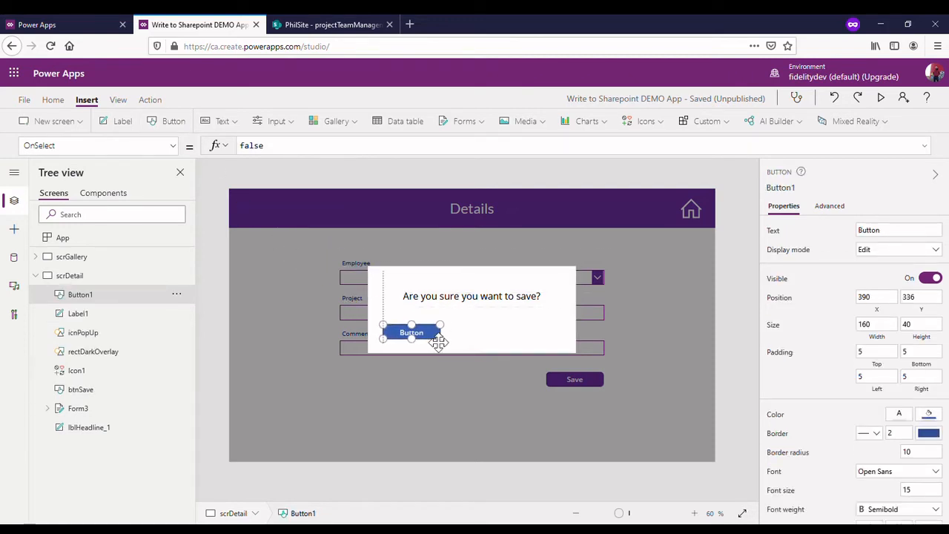
pyautogui.click(172, 121)
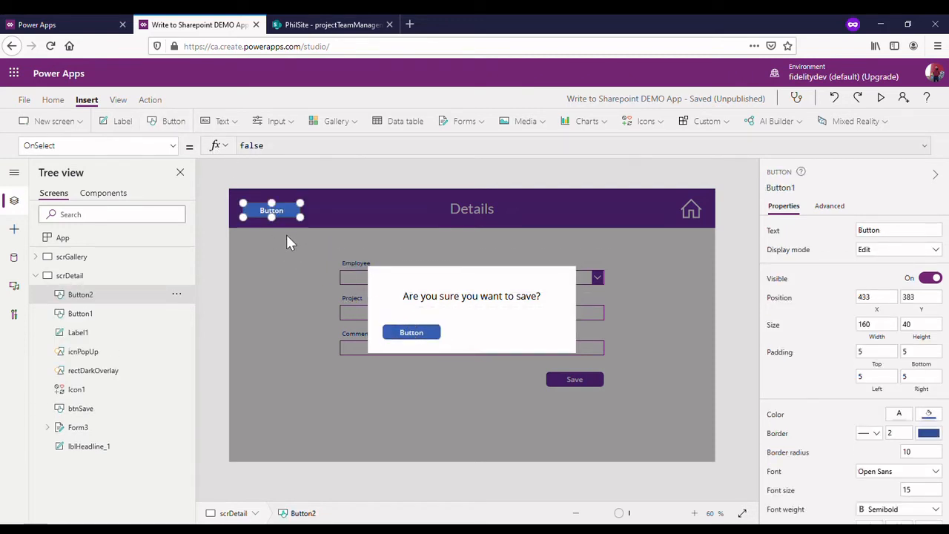
pyautogui.moveTo(284, 216); pyautogui.dragTo(522, 338)
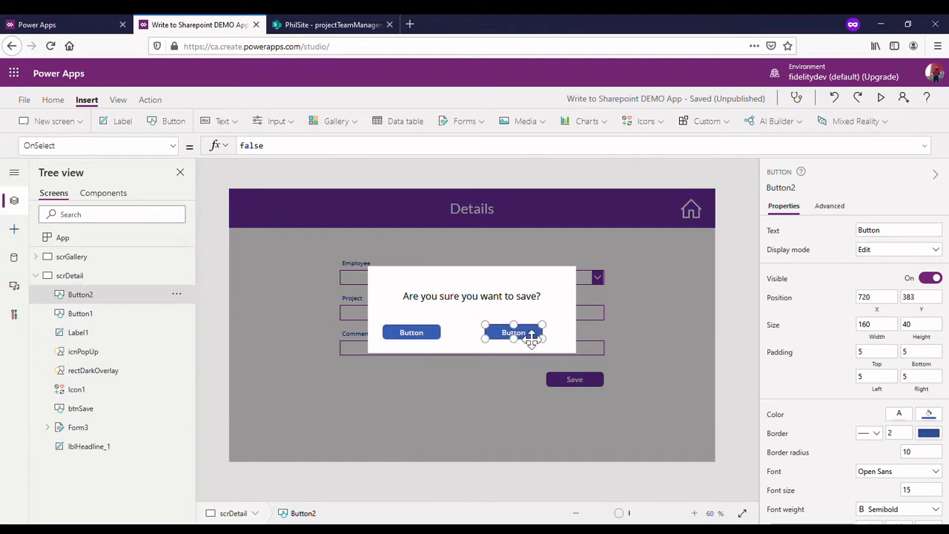
pyautogui.moveTo(413, 338)
pyautogui.mouseDown()
pyautogui.moveTo(443, 339)
pyautogui.moveTo(429, 335)
pyautogui.mouseUp()
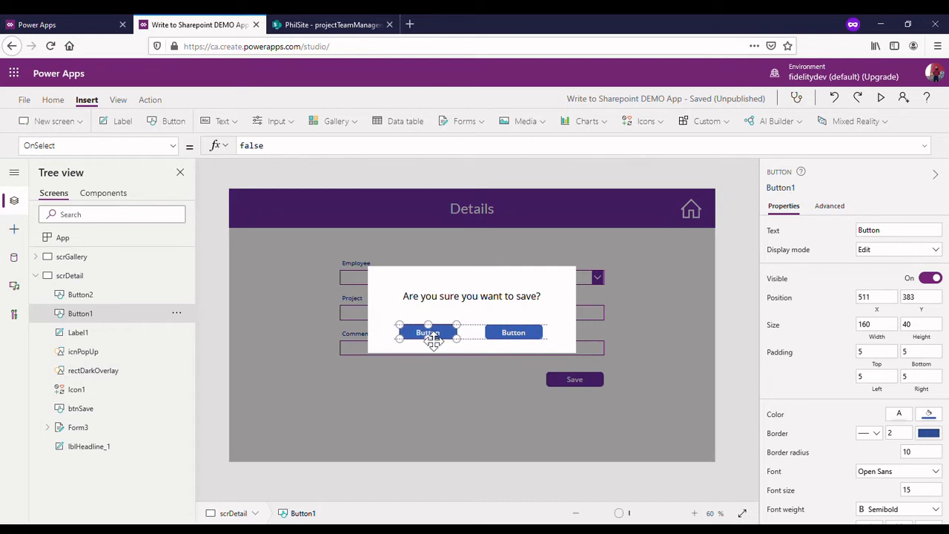
pyautogui.doubleClick(428, 335)
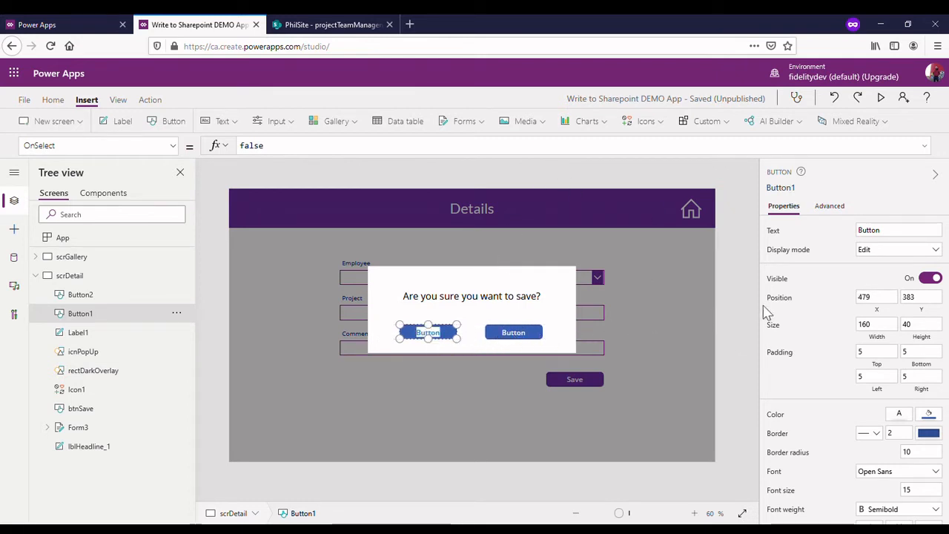
pyautogui.press('alt')
pyautogui.press('alt')
pyautogui.press('alt')
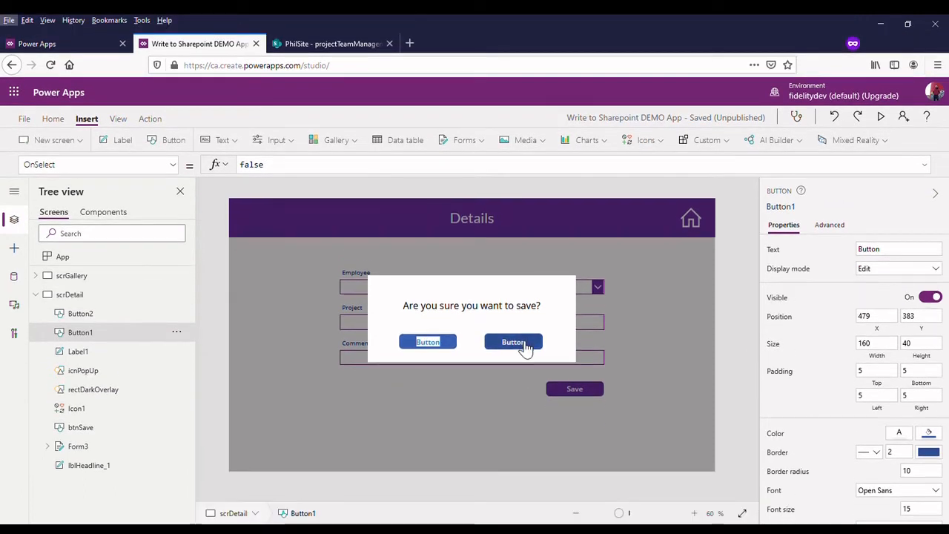
pyautogui.press('alt')
# Set the right-hand pop-up button's text to "Yes" and the left-hand one's to "No".
pyautogui.click(519, 335)
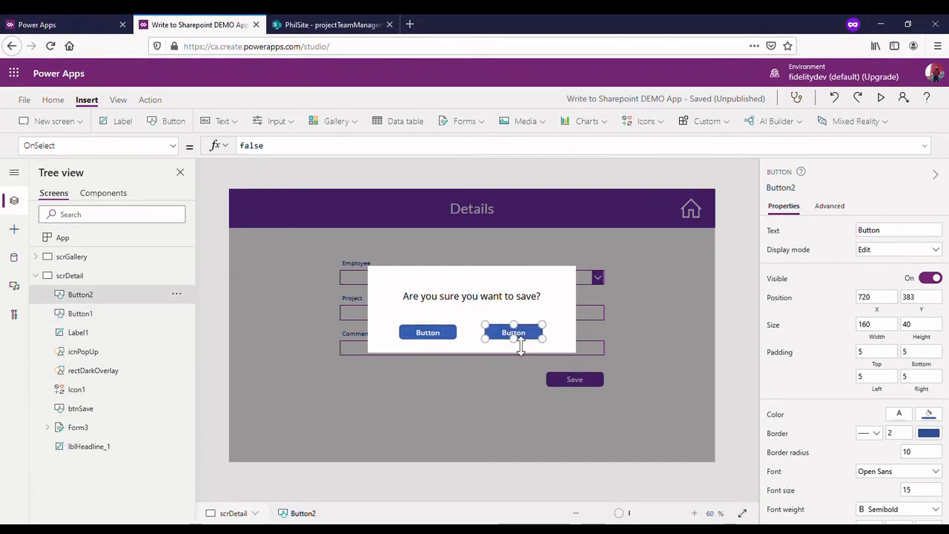
pyautogui.click(894, 235)
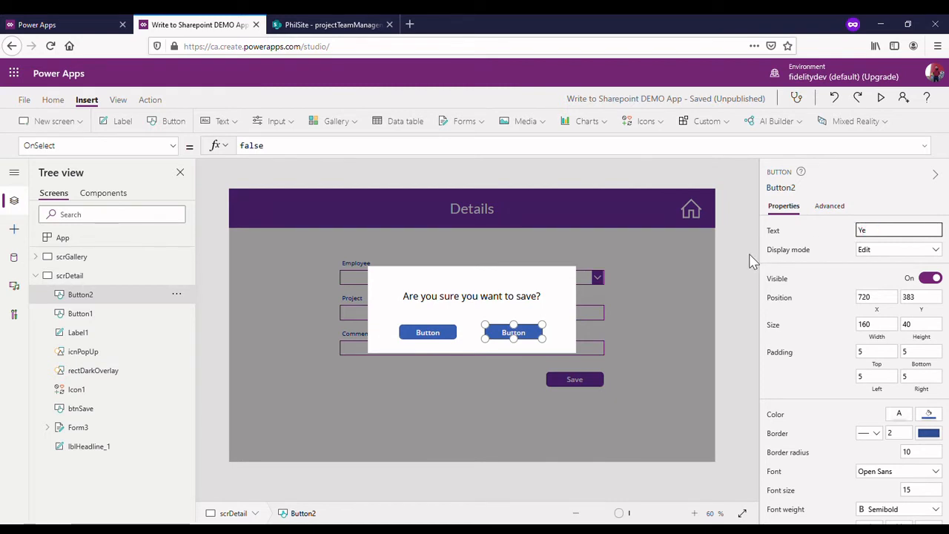
pyautogui.click(425, 335)
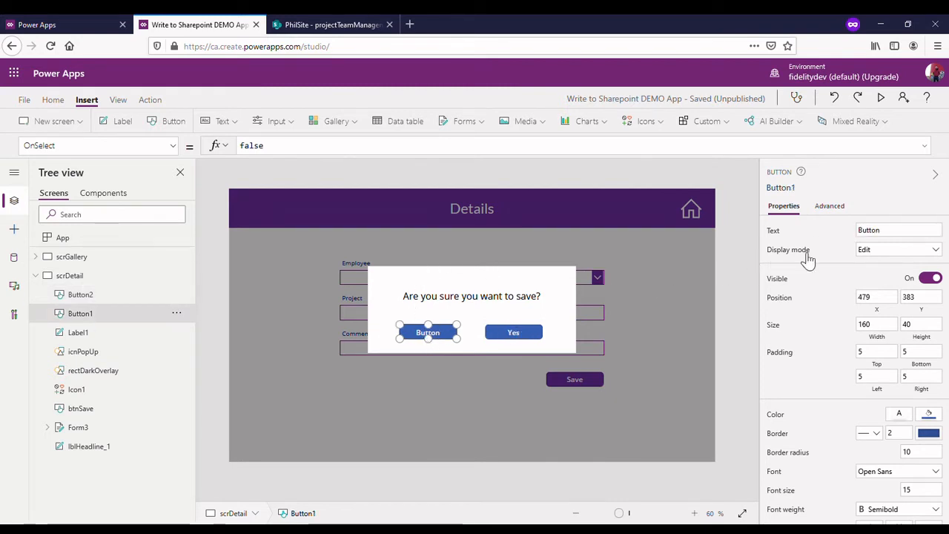
pyautogui.click(888, 233)
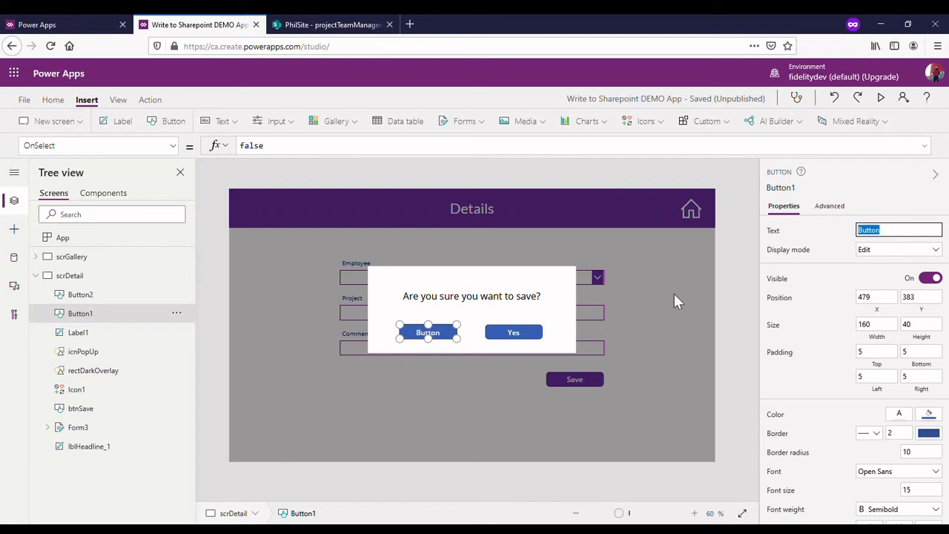
pyautogui.write('No')
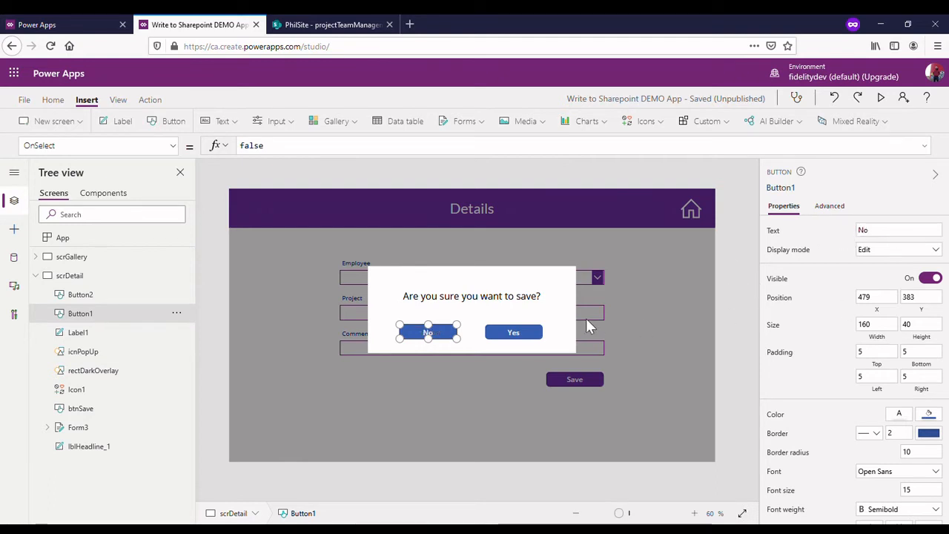
pyautogui.click(602, 302)
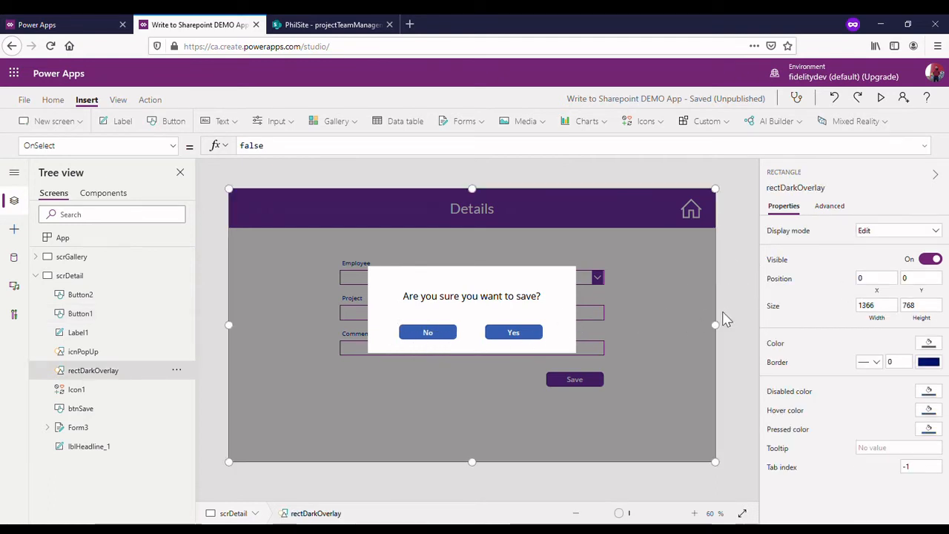
# Change the fill colour of both the No and Yes buttons to the standard purple.
pyautogui.click(454, 347)
pyautogui.click(445, 337)
pyautogui.keyDown('shift'); pyautogui.click(514, 335); pyautogui.keyUp('shift')
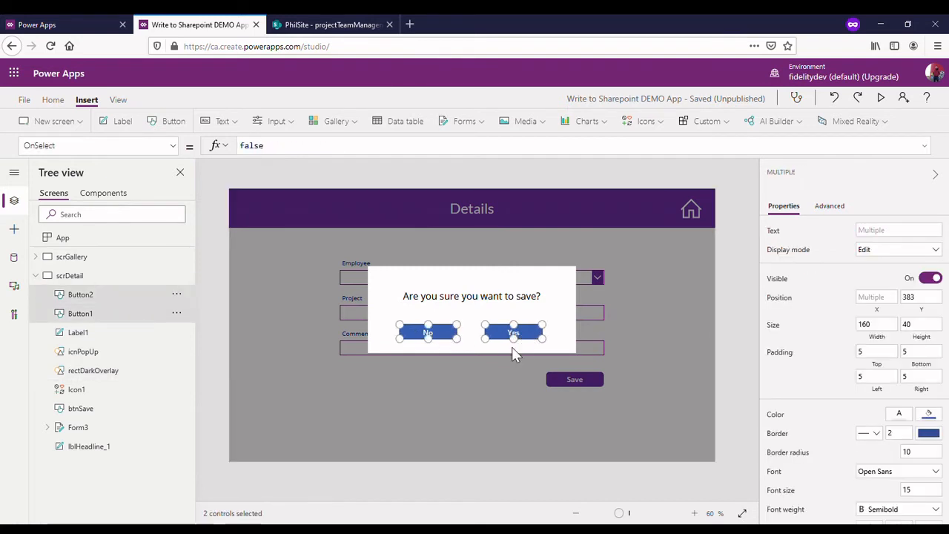
pyautogui.click(929, 415)
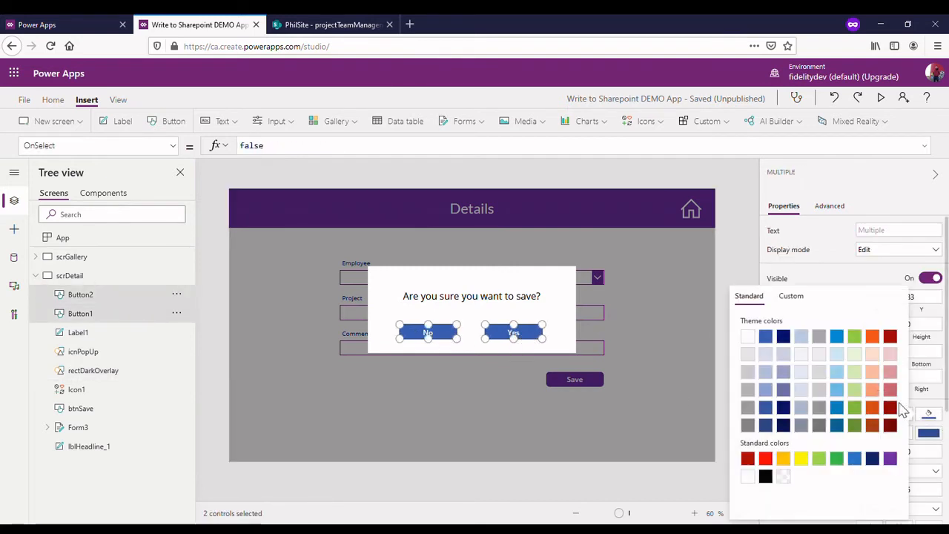
pyautogui.click(889, 458)
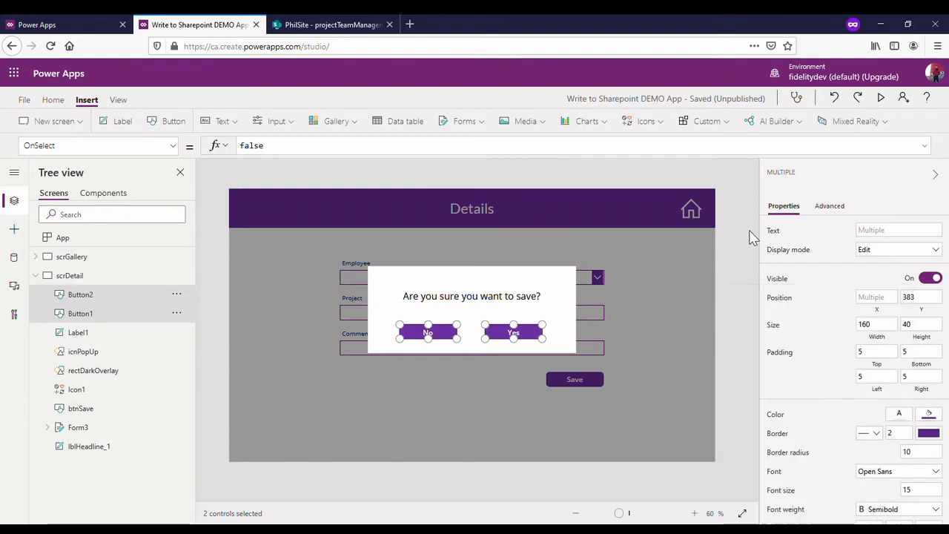
pyautogui.click(582, 295)
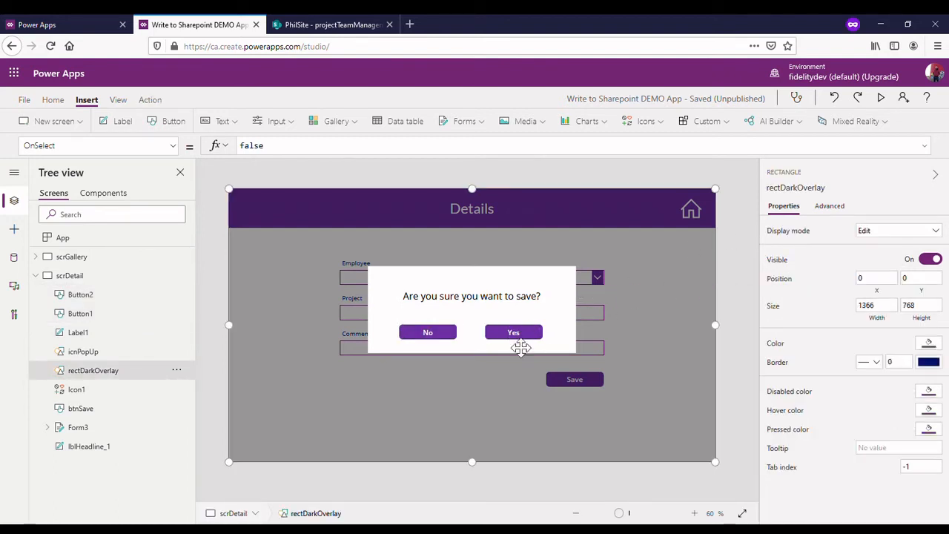
pyautogui.click(736, 300)
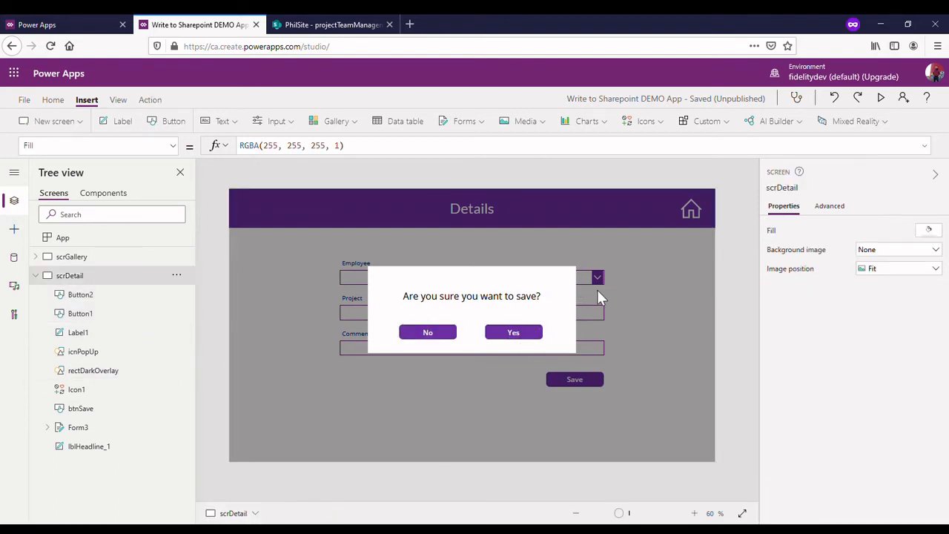
pyautogui.click(428, 334)
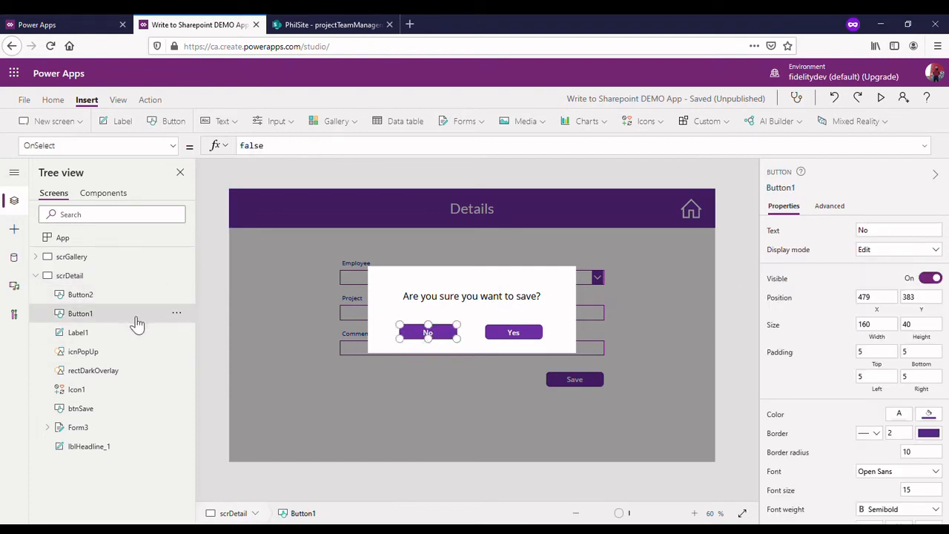
pyautogui.click(719, 272)
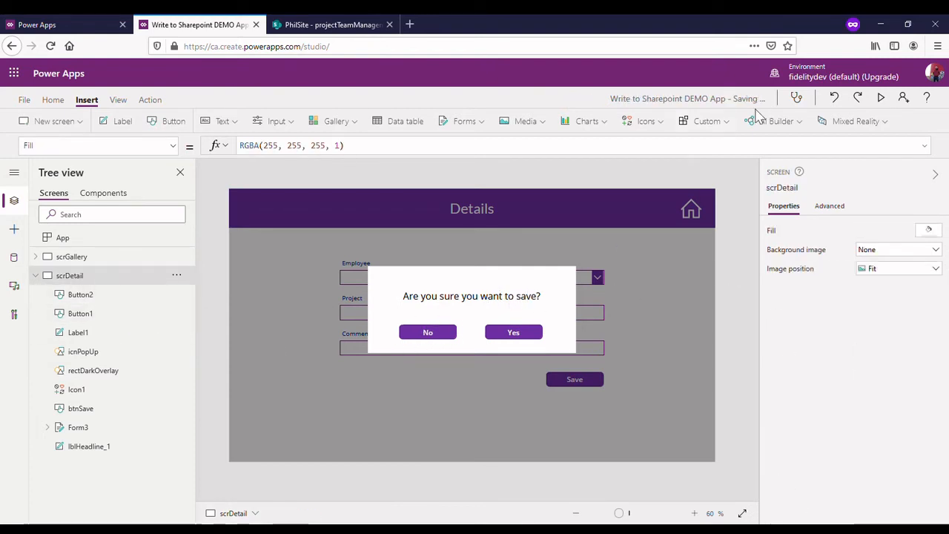
# Add a Cancel icon and place it in the upper-right corner of the white pop-up, at about X 911, Y 218.
pyautogui.click(723, 123)
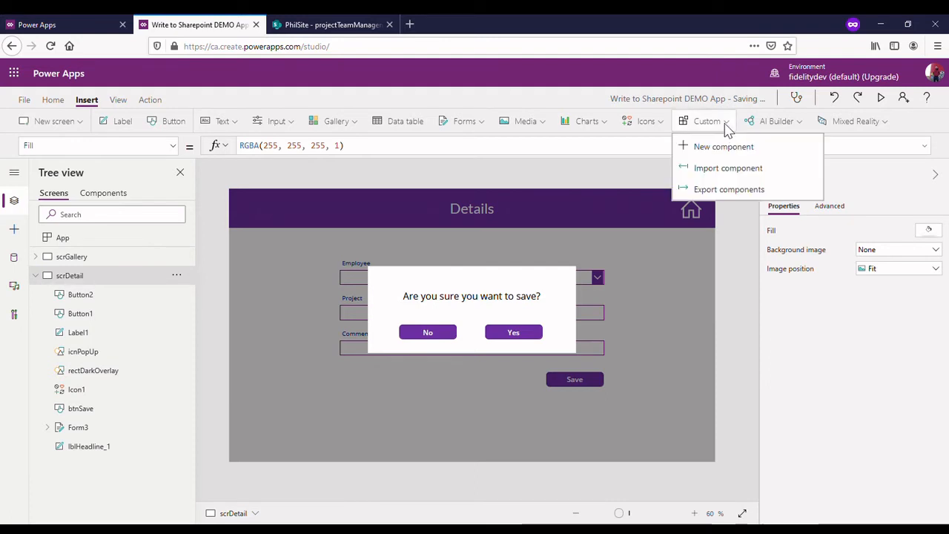
pyautogui.click(653, 123)
pyautogui.click(657, 164)
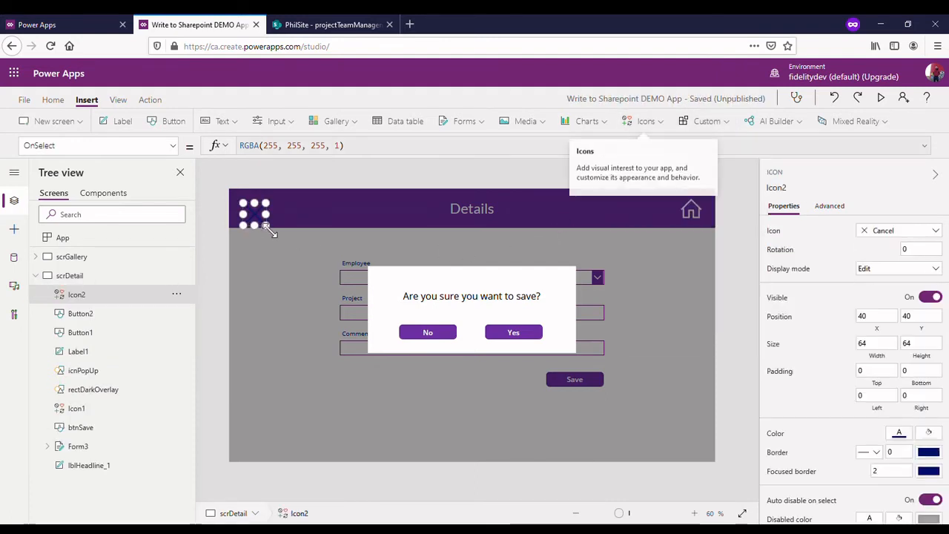
pyautogui.moveTo(261, 223); pyautogui.dragTo(577, 291)
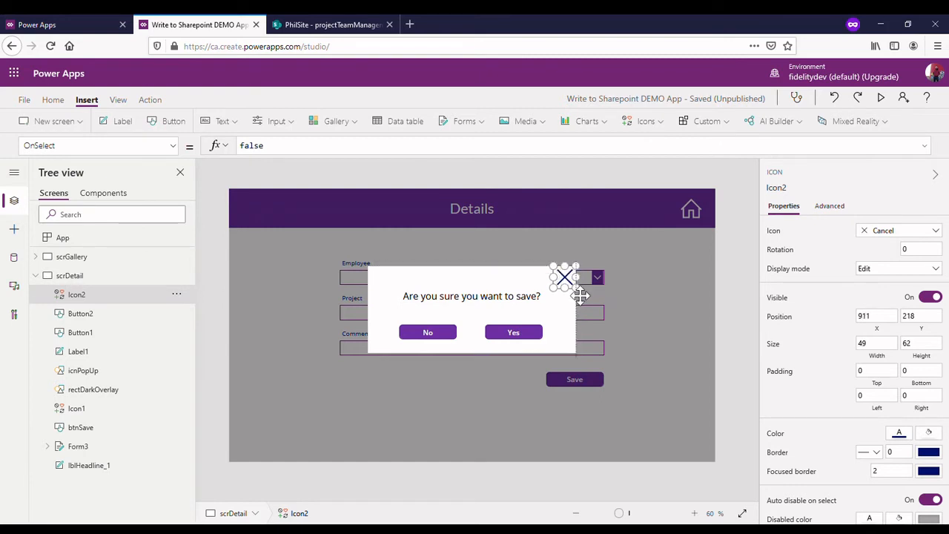
# Resize the Cancel icon to 70 by 70, keeping it in the pop-up's corner at about X 903, Y 218.
pyautogui.click(513, 300)
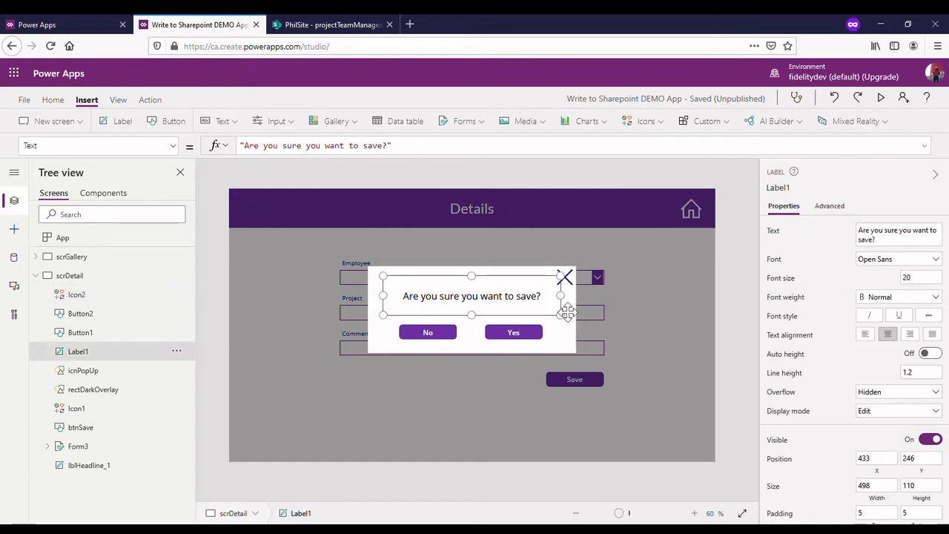
pyautogui.click(567, 274)
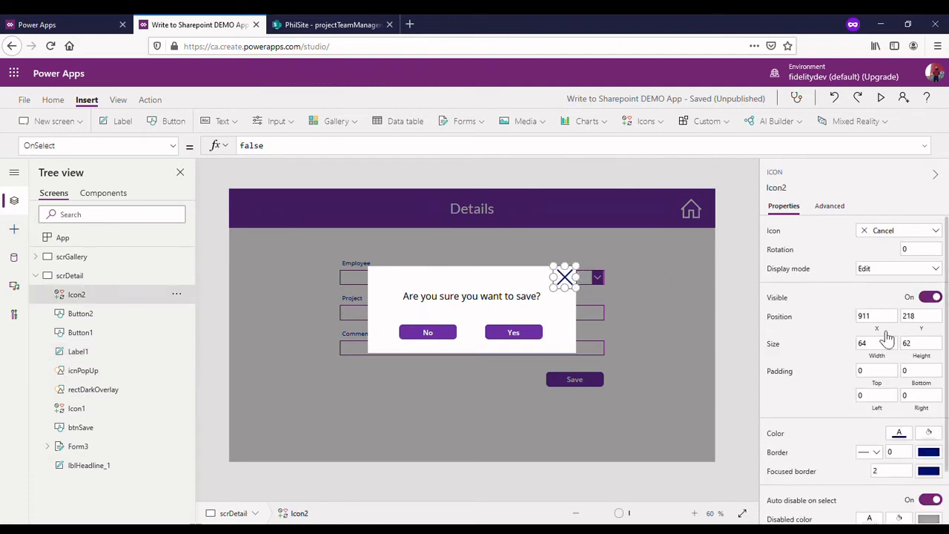
pyautogui.click(885, 376)
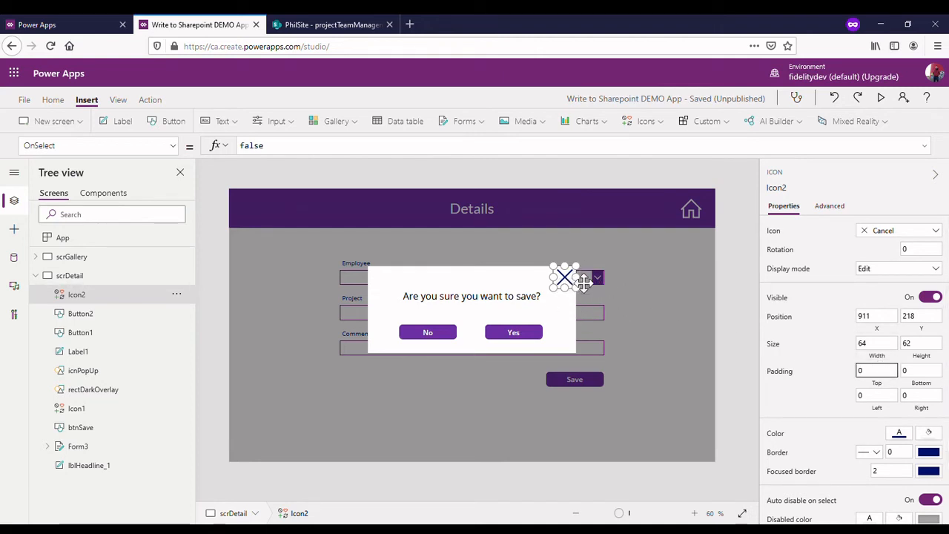
pyautogui.moveTo(553, 287)
pyautogui.mouseDown()
pyautogui.moveTo(561, 283)
pyautogui.moveTo(558, 299)
pyautogui.mouseUp()
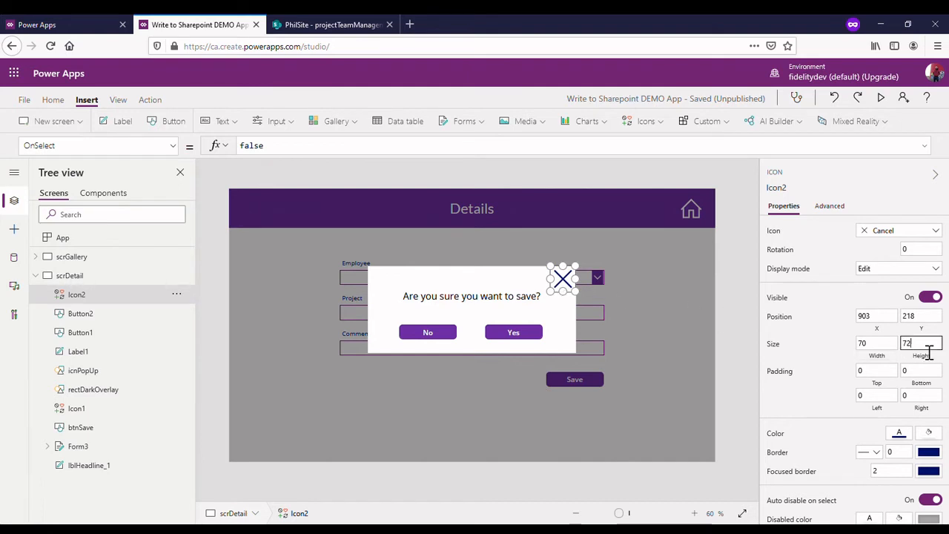
pyautogui.write('0')
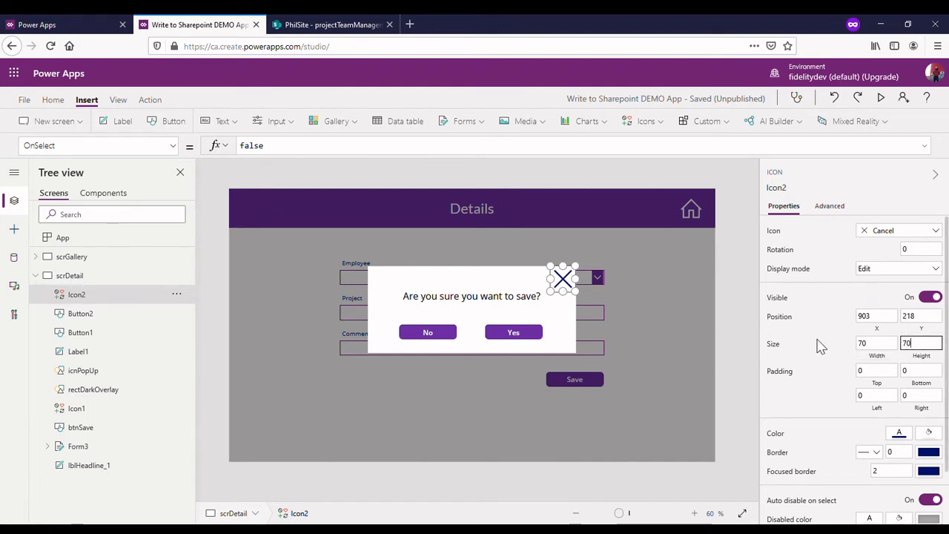
# Set the Cancel icon's top, bottom, left and right padding to 5.
pyautogui.click(844, 354)
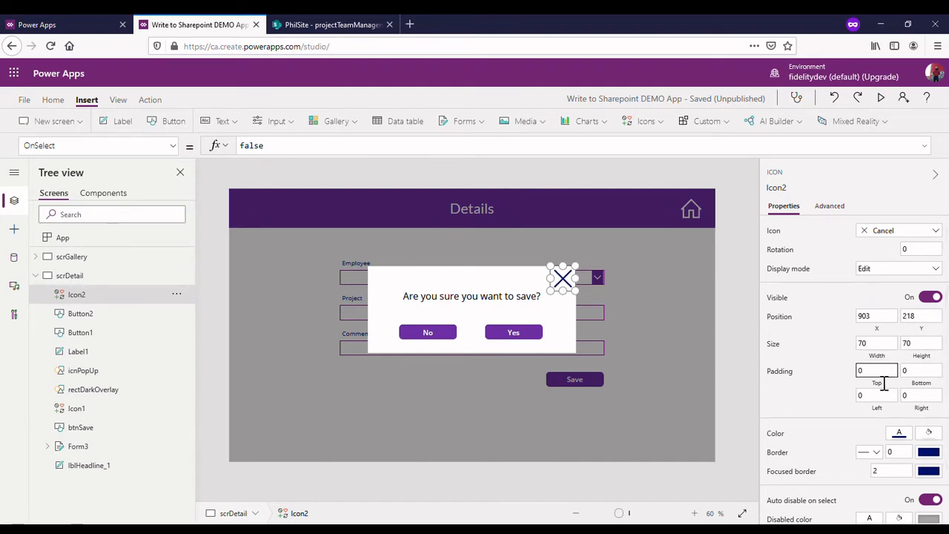
pyautogui.write('5')
pyautogui.click(928, 375)
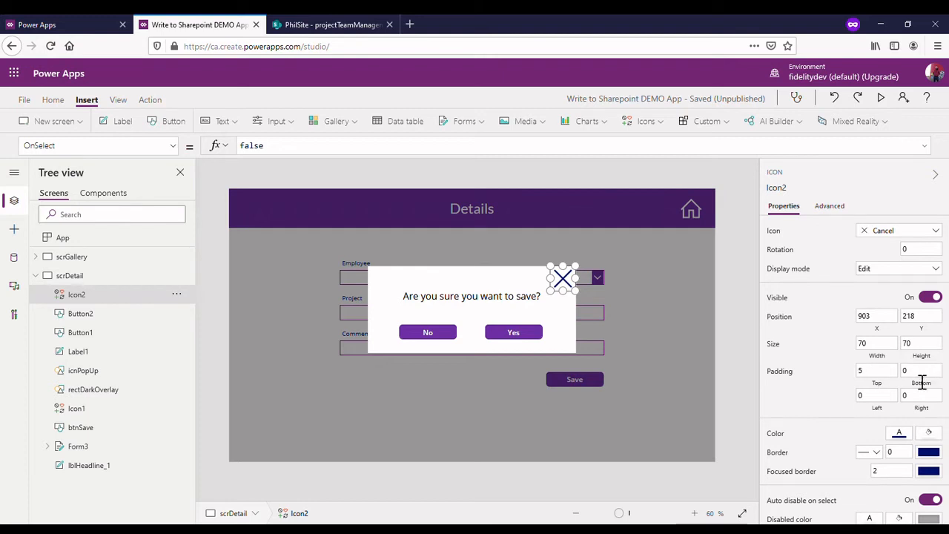
pyautogui.doubleClick(929, 375)
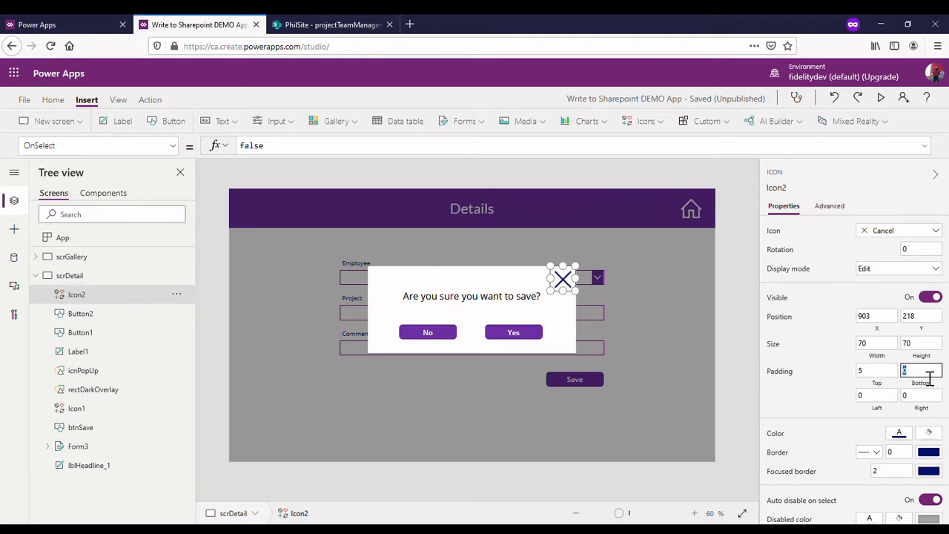
pyautogui.click(878, 399)
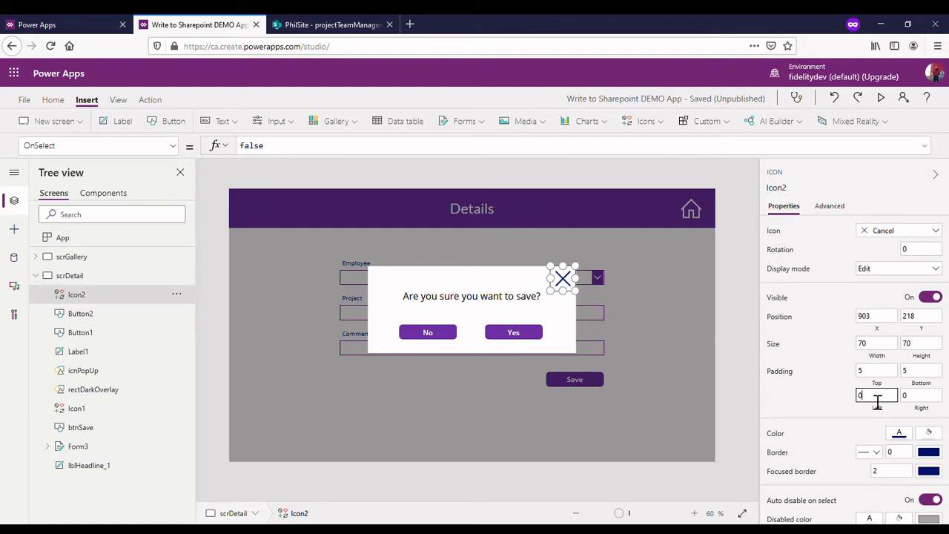
pyautogui.click(927, 398)
pyautogui.click(930, 399)
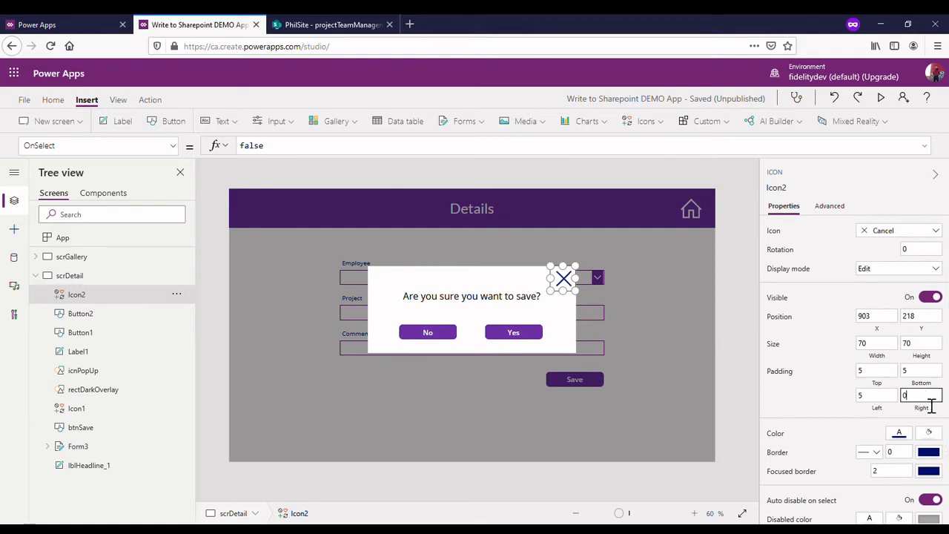
pyautogui.write('5')
pyautogui.click(816, 341)
# Set the Cancel icon's padding to 10 on all four sides and deselect the icon.
pyautogui.click(884, 373)
pyautogui.press('BackSpace')
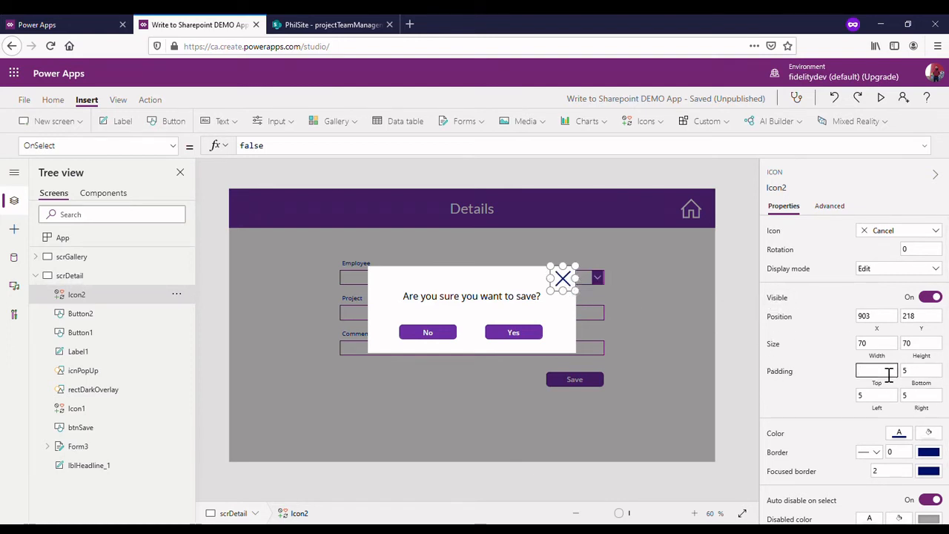
pyautogui.write('10')
pyautogui.press('Tab')
pyautogui.write('1')
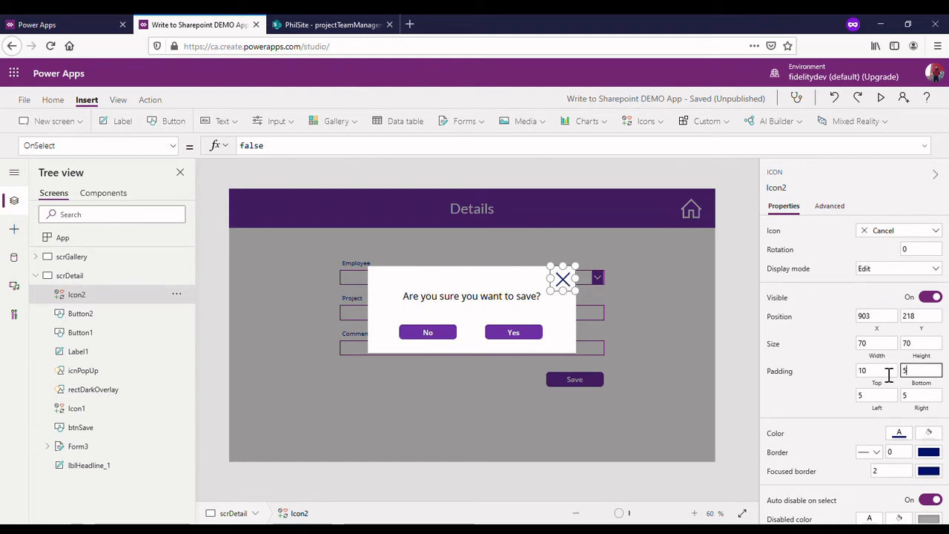
pyautogui.write('0')
pyautogui.press('Tab')
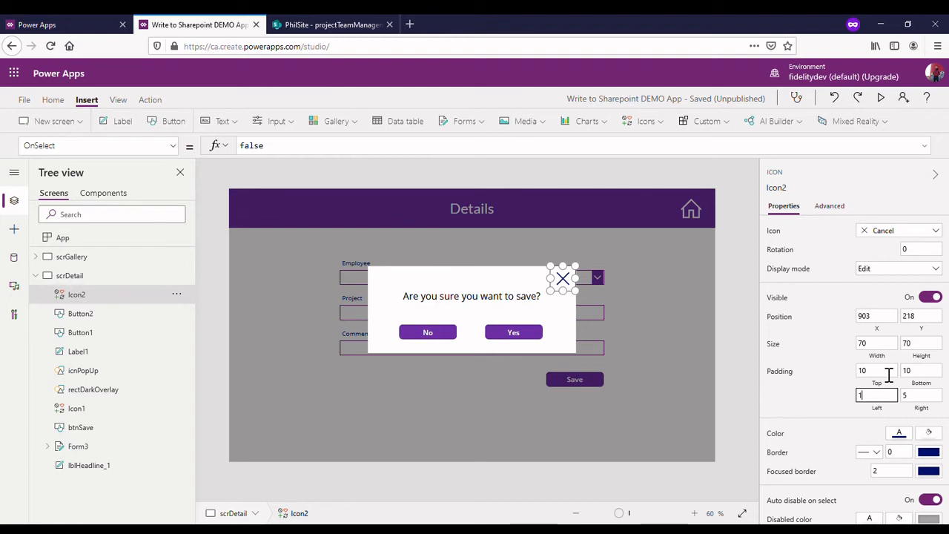
pyautogui.write('0')
pyautogui.press('Tab')
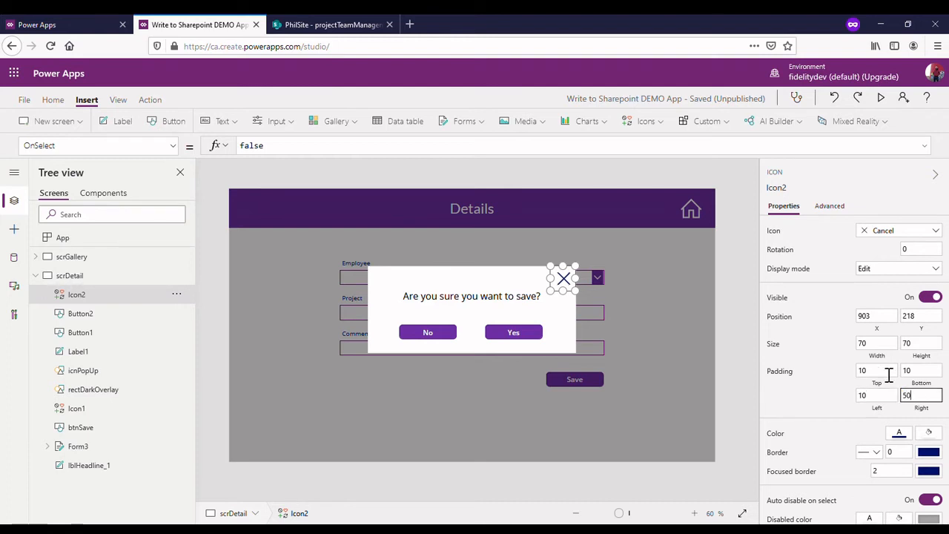
pyautogui.write('10')
pyautogui.click(737, 340)
pyautogui.click(564, 278)
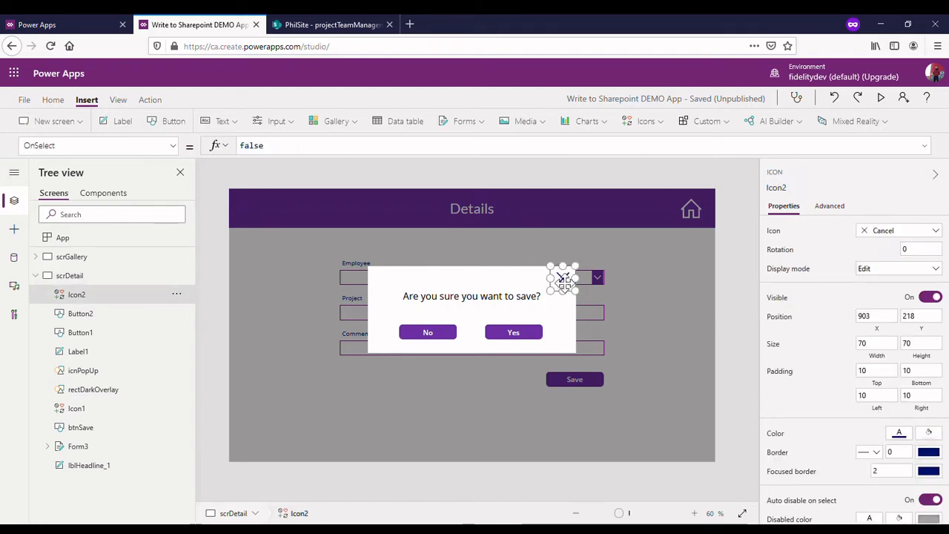
pyautogui.click(742, 278)
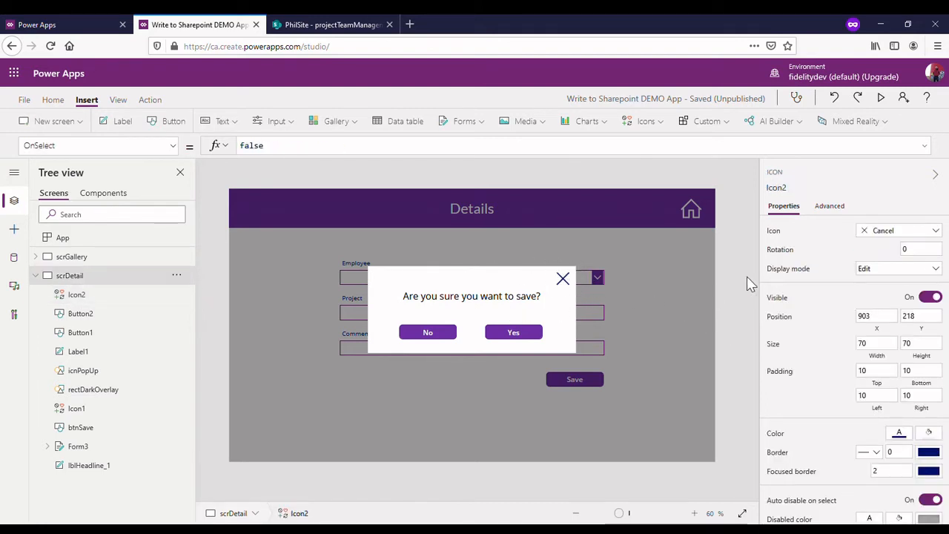
# Rename the "Are you sure you want to save?" label as lblDoubleCheck.
pyautogui.click(473, 305)
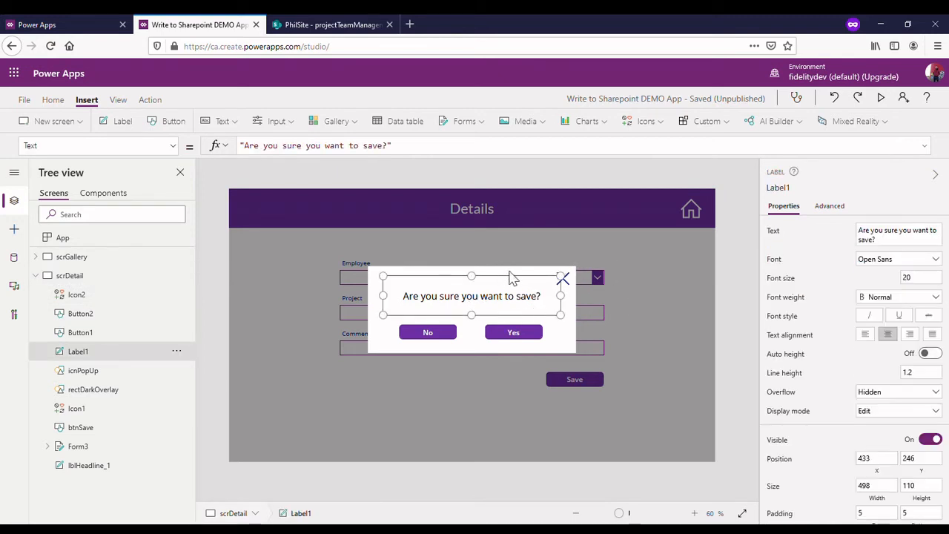
pyautogui.click(86, 390)
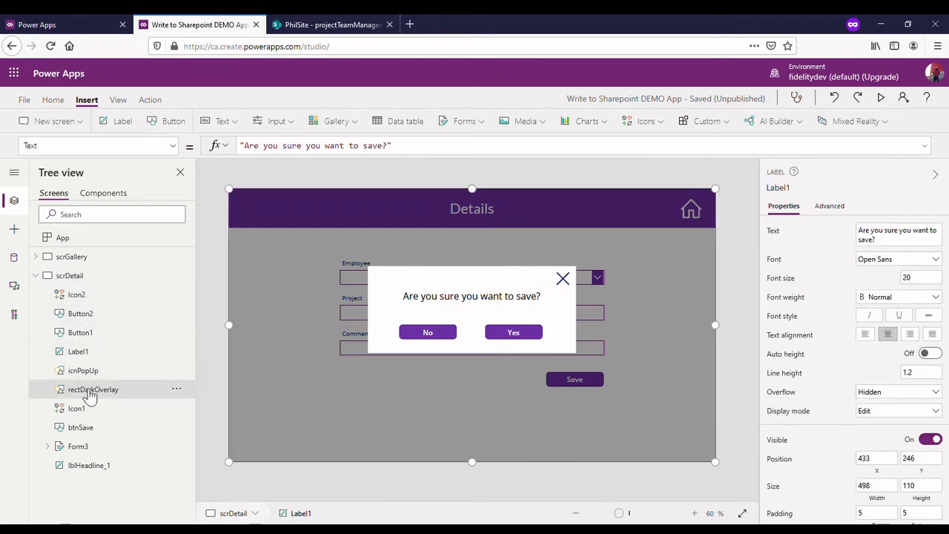
pyautogui.click(97, 350)
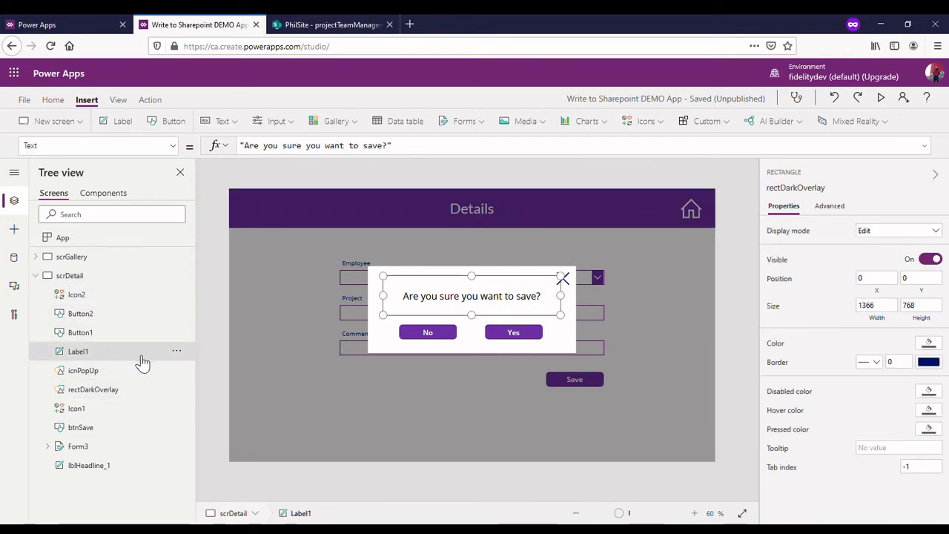
pyautogui.click(182, 353)
pyautogui.click(213, 426)
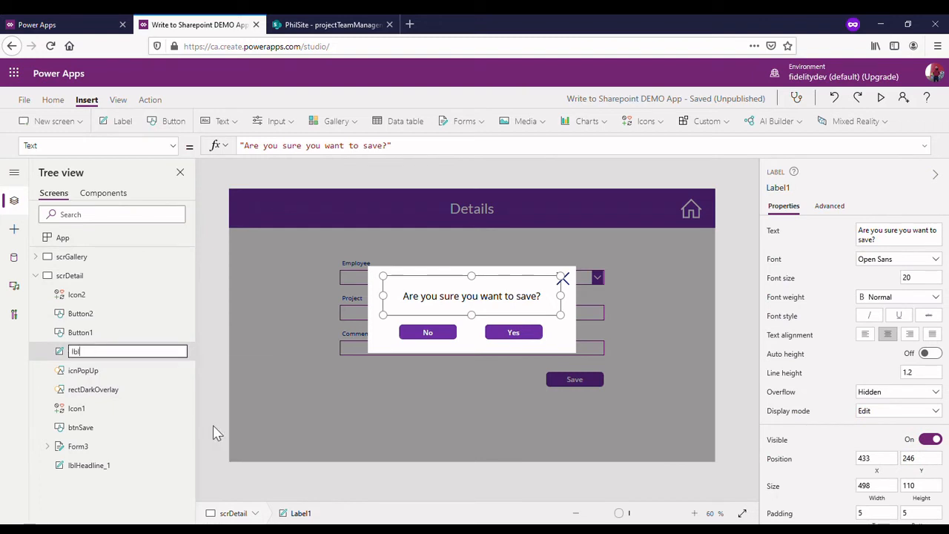
pyautogui.write('lblDoubleCheck')
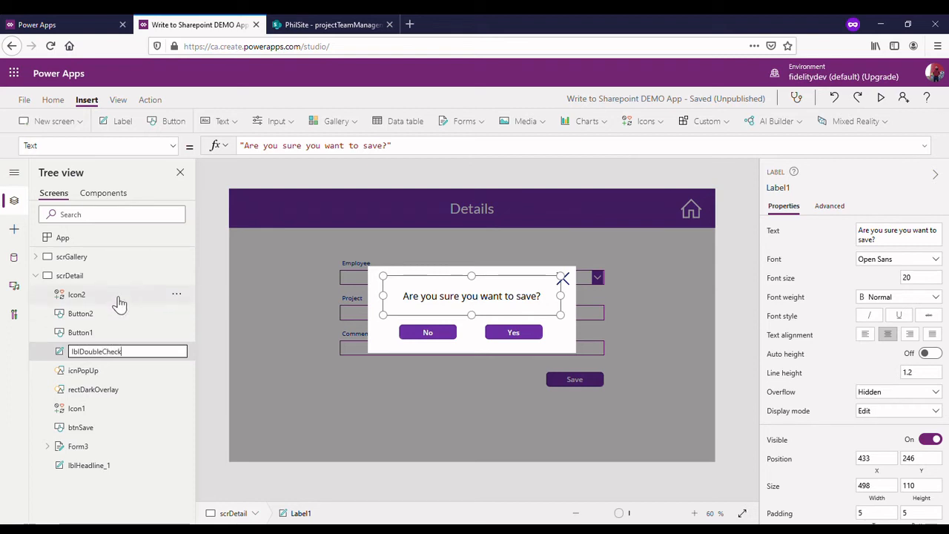
pyautogui.press('Return')
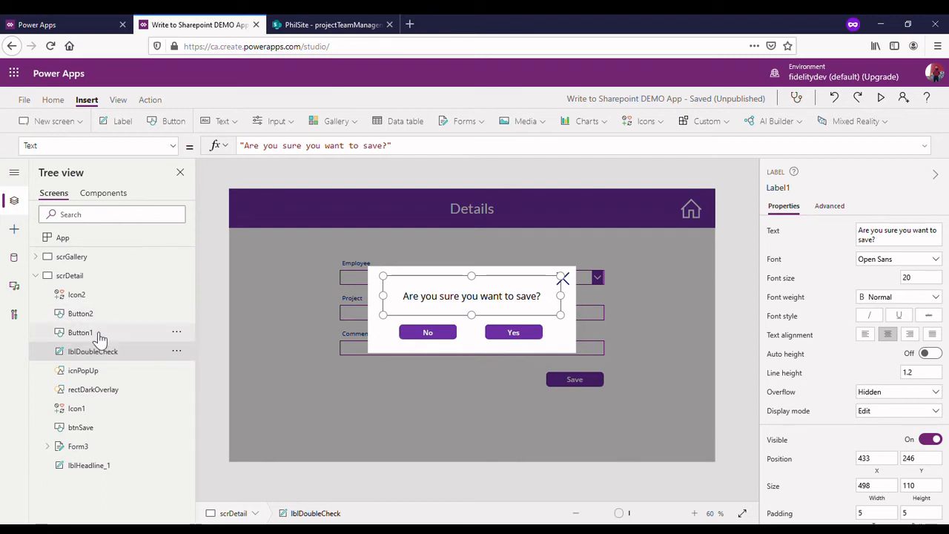
# Rename the pop-up's No button as btnNo.
pyautogui.click(100, 335)
pyautogui.click(177, 332)
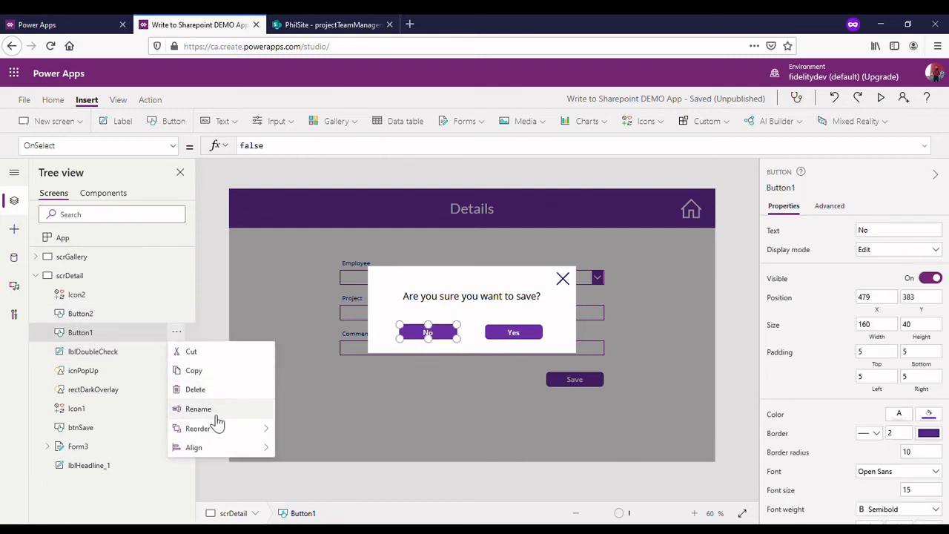
pyautogui.click(216, 412)
pyautogui.write('btnNo')
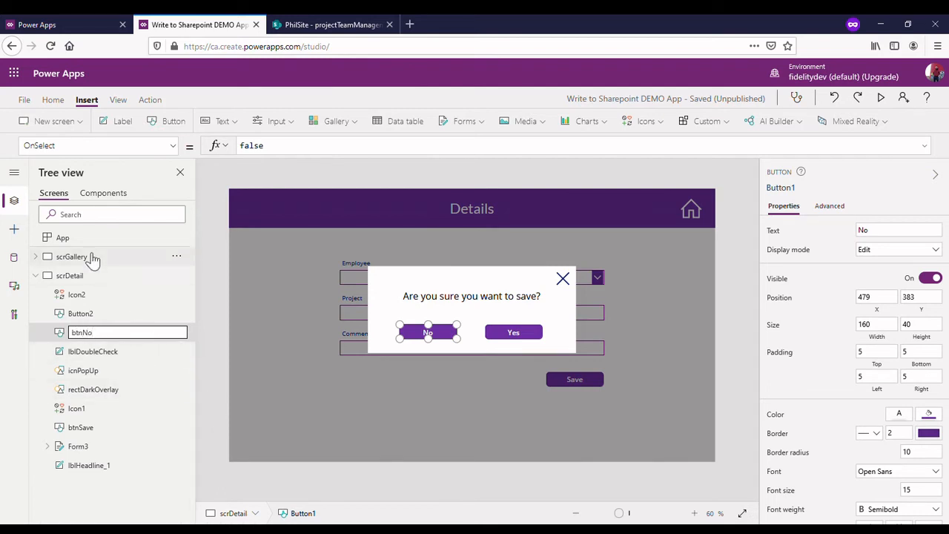
pyautogui.press('Return')
# Rename the pop-up's Yes button as btnYes.
pyautogui.click(93, 316)
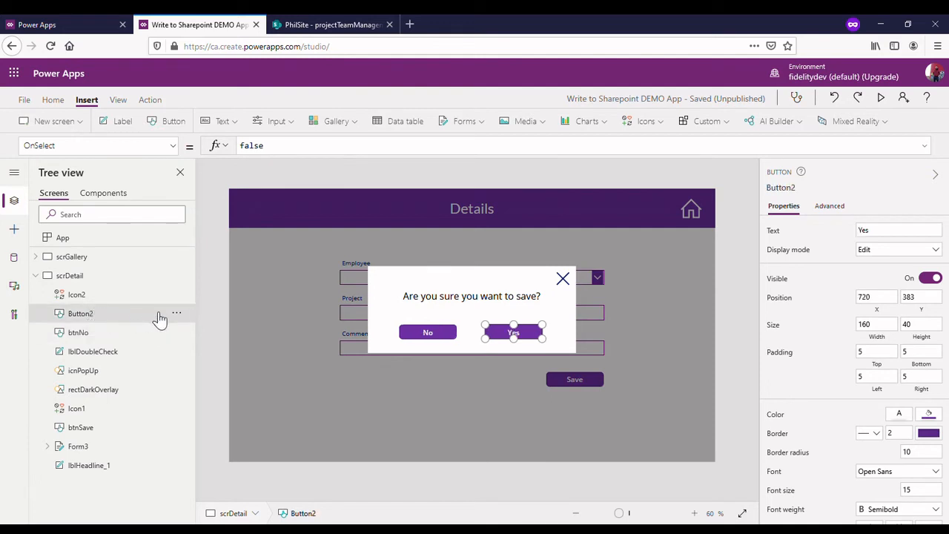
pyautogui.click(176, 313)
pyautogui.click(204, 397)
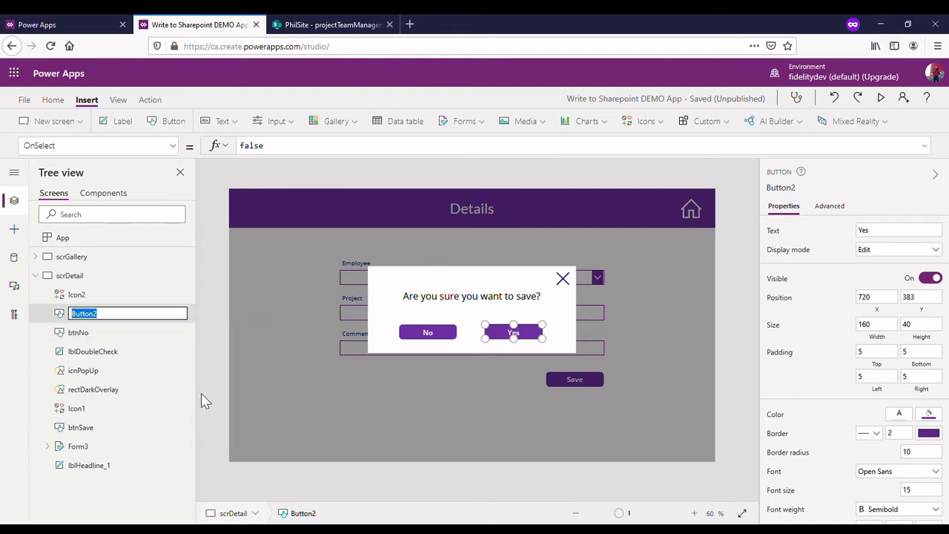
pyautogui.write('btnY')
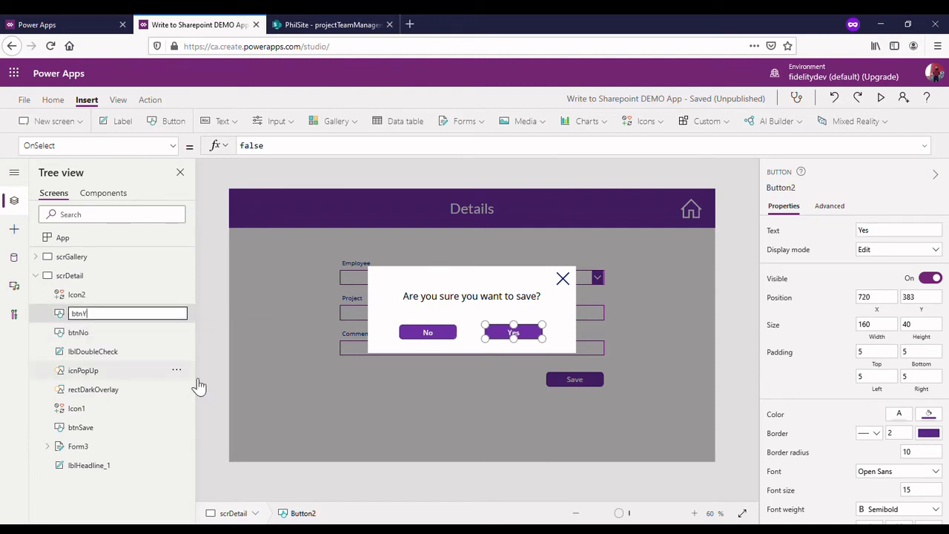
pyautogui.write('es')
# Rename the pop-up's Cancel icon as icnExitPopUp.
pyautogui.click(76, 292)
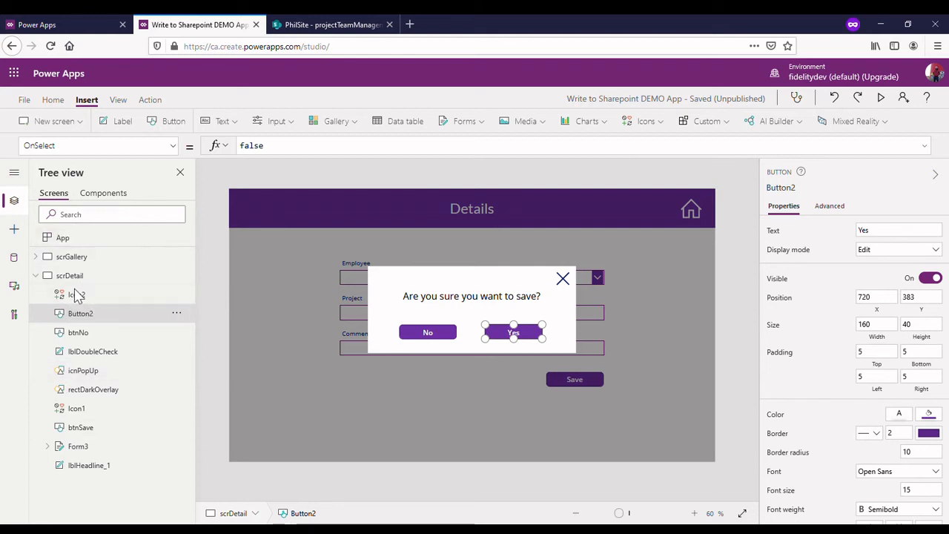
pyautogui.click(176, 294)
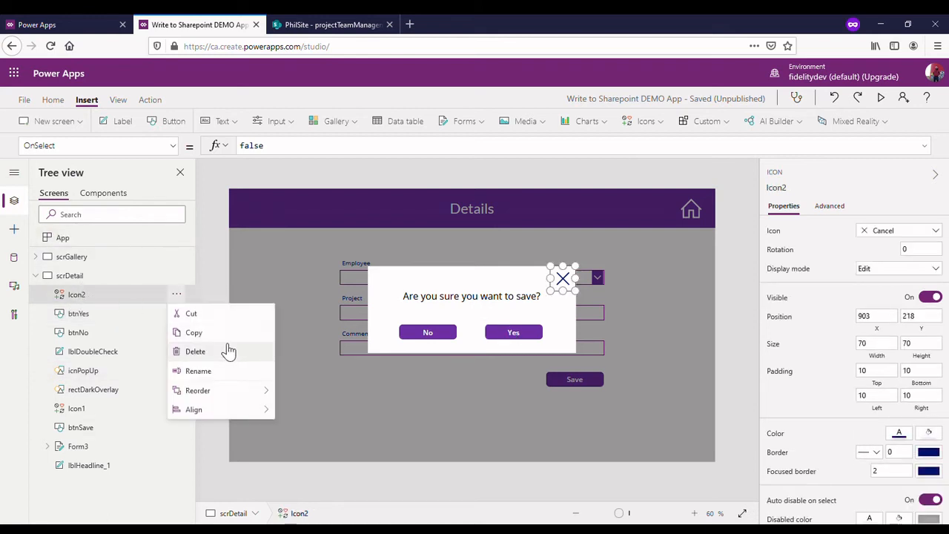
pyautogui.click(226, 371)
pyautogui.write('icnE')
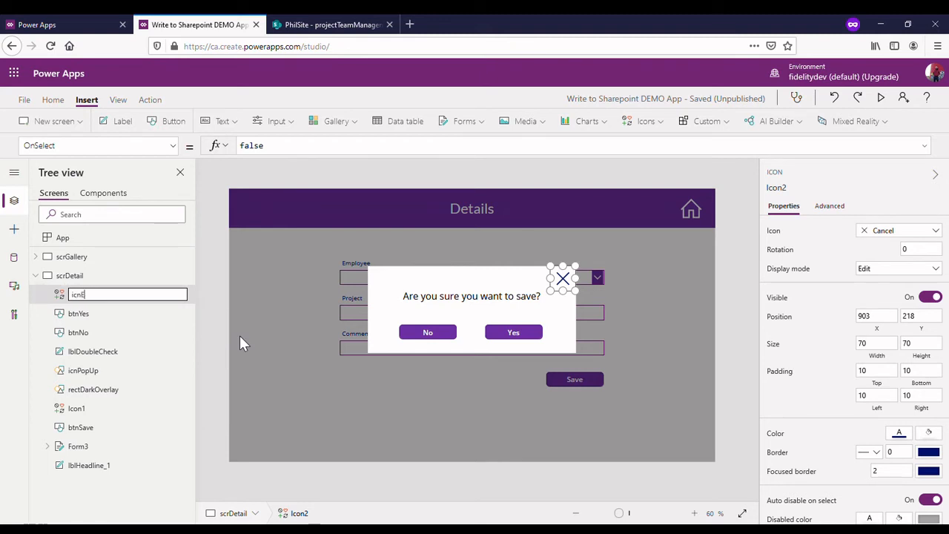
pyautogui.write('xitPopUp')
pyautogui.press('Return')
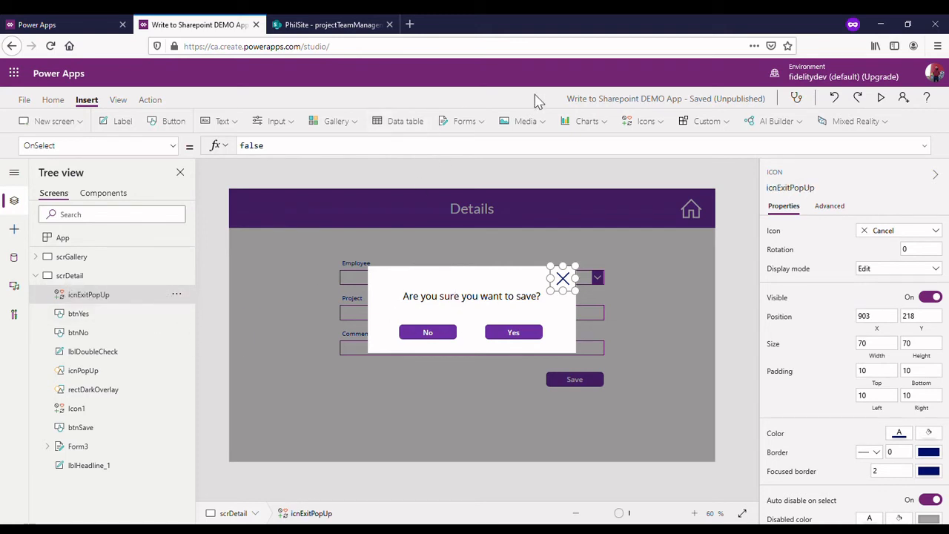
# Group icnExitPopUp, btnYes, btnNo, lblDoubleCheck, icnPopUp and rectDarkOverlay into one group.
pyautogui.keyDown('ctrl'); pyautogui.click(102, 314); pyautogui.keyUp('ctrl')
pyautogui.keyDown('ctrl'); pyautogui.click(102, 333); pyautogui.keyUp('ctrl')
pyautogui.keyDown('ctrl'); pyautogui.click(100, 351); pyautogui.keyUp('ctrl')
pyautogui.keyDown('ctrl'); pyautogui.click(101, 370); pyautogui.keyUp('ctrl')
pyautogui.keyDown('ctrl'); pyautogui.click(111, 390); pyautogui.keyUp('ctrl')
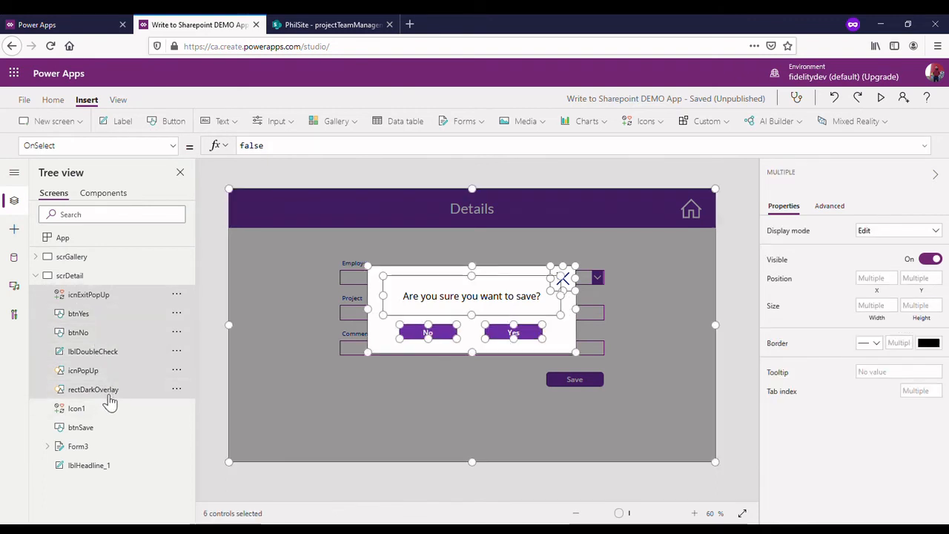
pyautogui.click(177, 295)
pyautogui.click(218, 376)
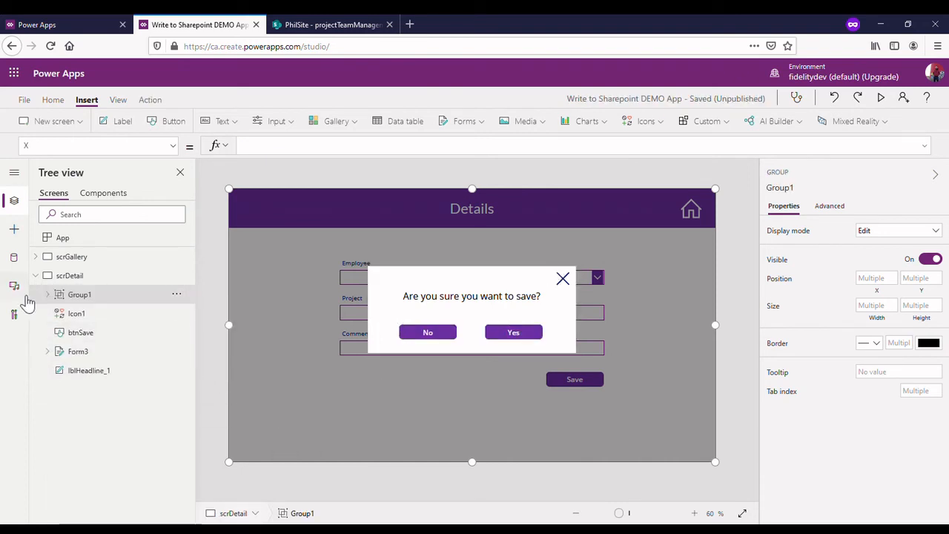
# Rename the new group of pop-up controls as grpPopUp and select it.
pyautogui.click(177, 294)
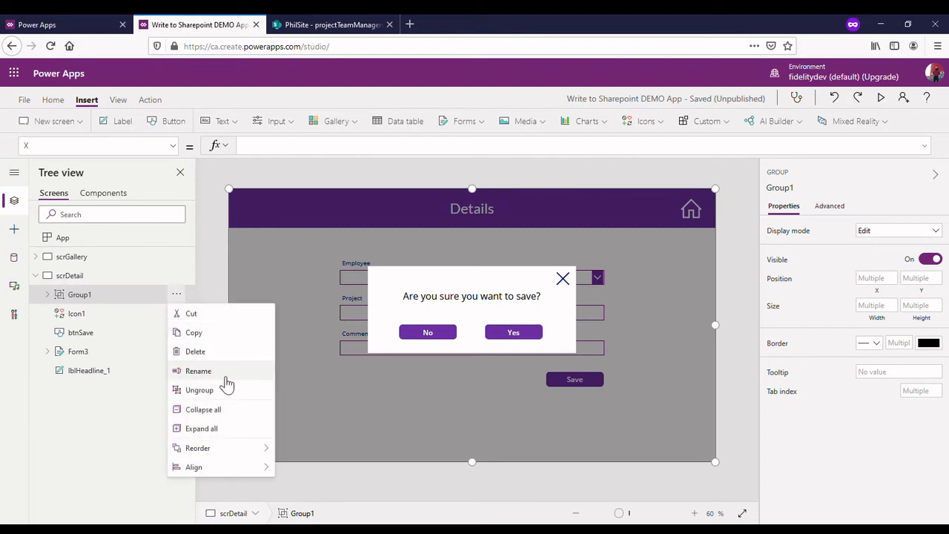
pyautogui.click(197, 371)
pyautogui.write('grp')
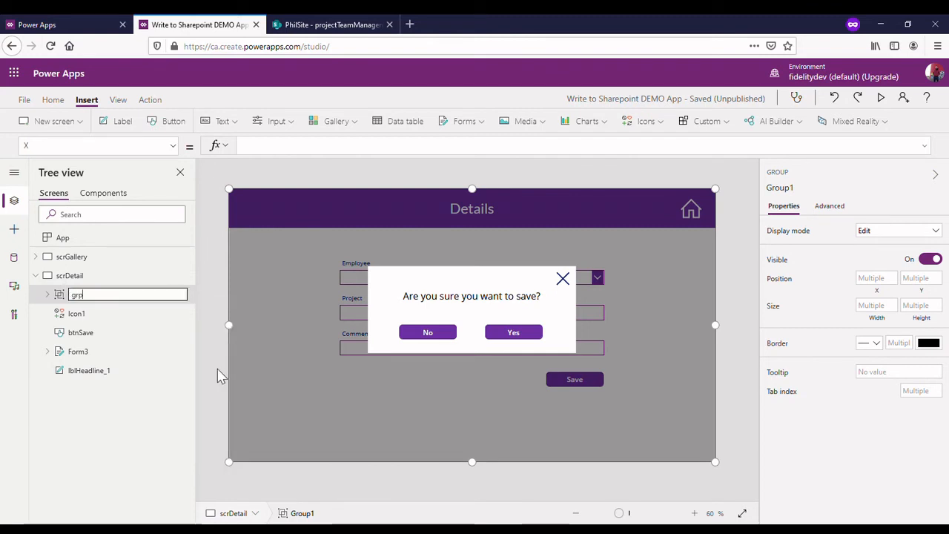
pyautogui.write('PopUp')
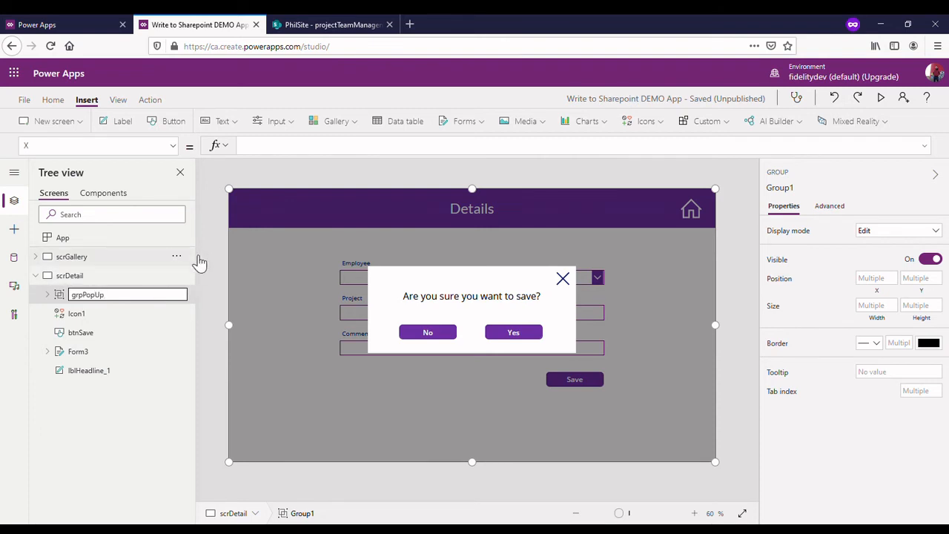
pyautogui.click(205, 267)
pyautogui.click(83, 301)
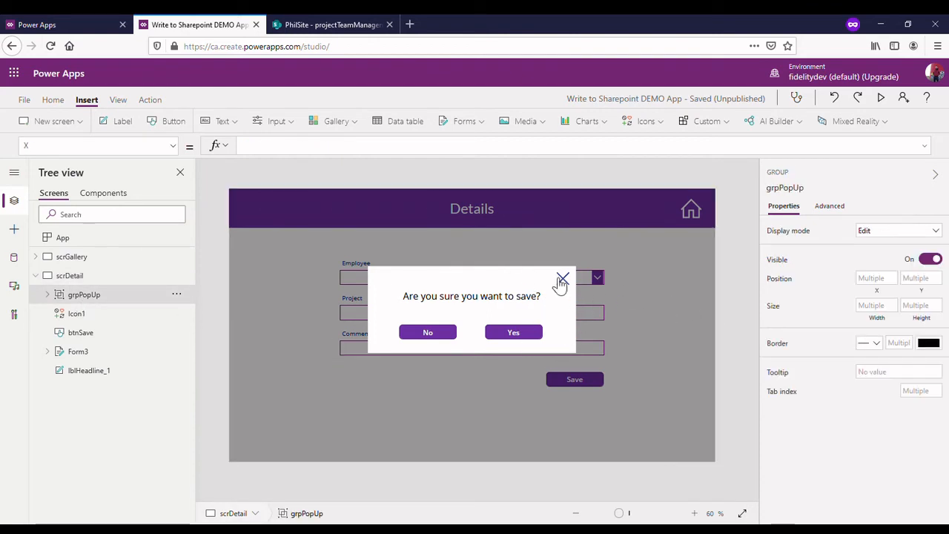
pyautogui.press('alt')
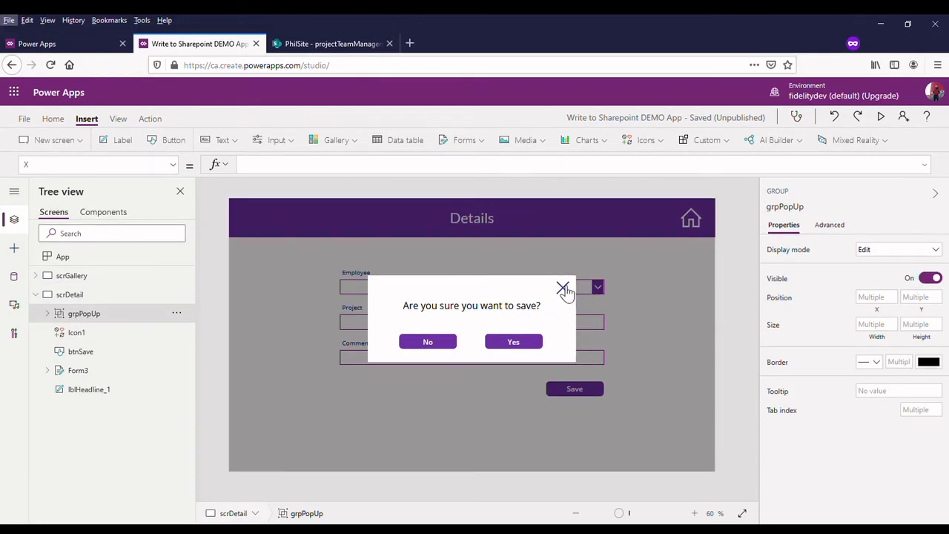
pyautogui.press('alt')
pyautogui.press('alt')
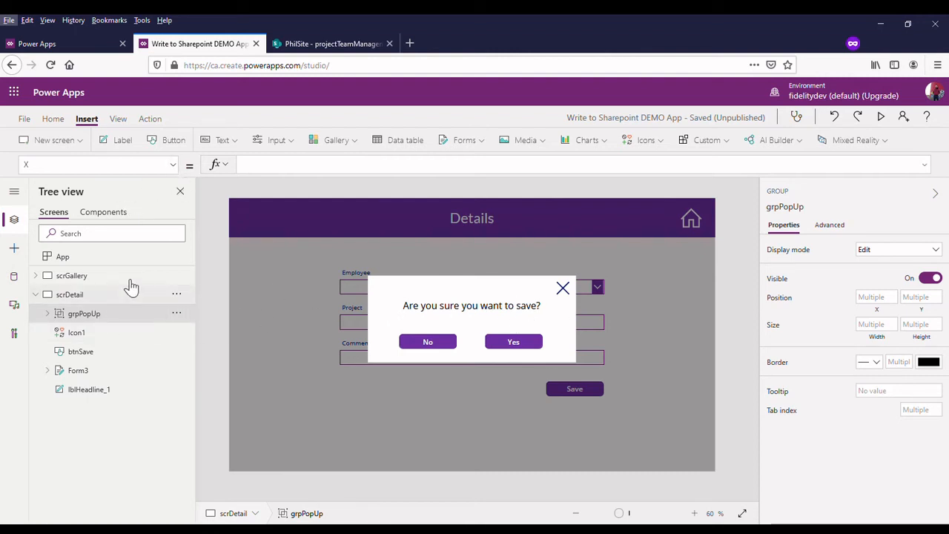
# Set the Visible property of the grpPopUp group to varPopUp.
pyautogui.click(174, 163)
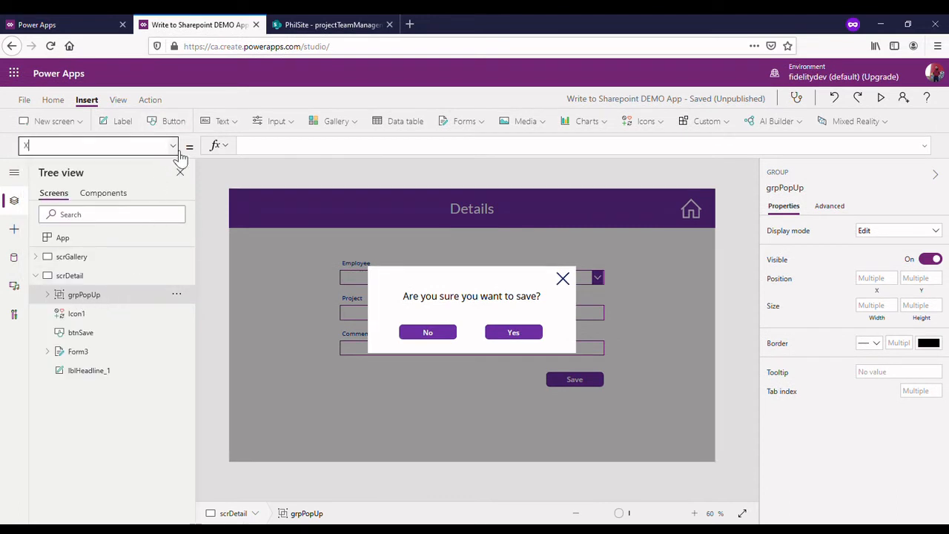
pyautogui.click(174, 146)
pyautogui.click(108, 308)
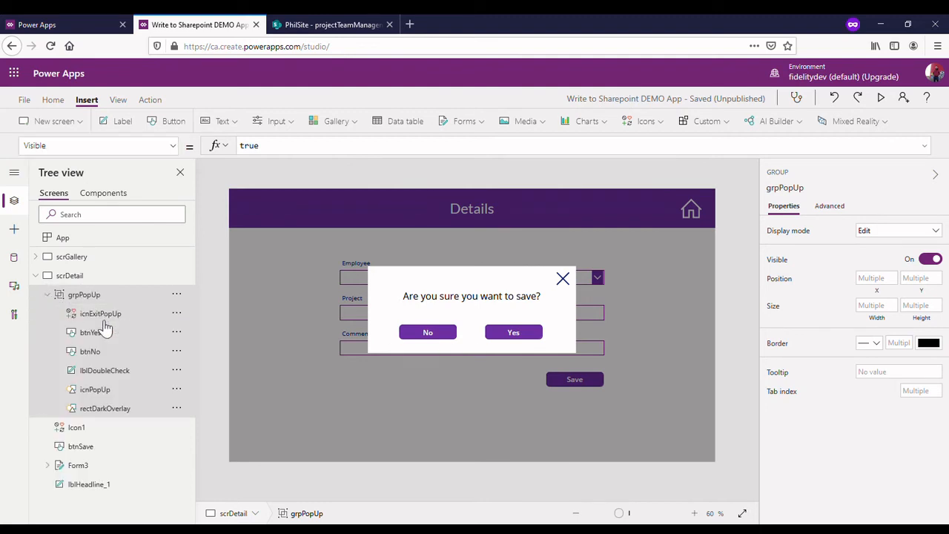
pyautogui.click(48, 295)
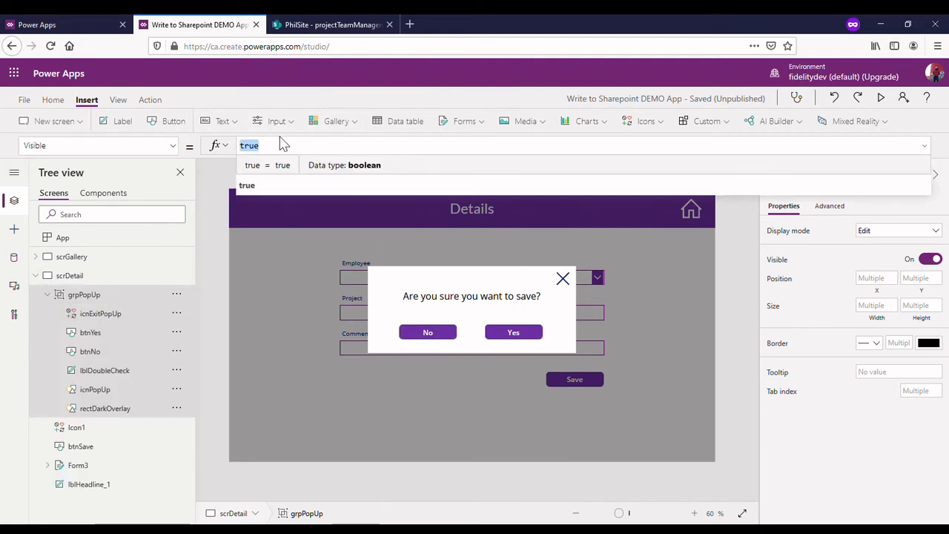
pyautogui.write('varP')
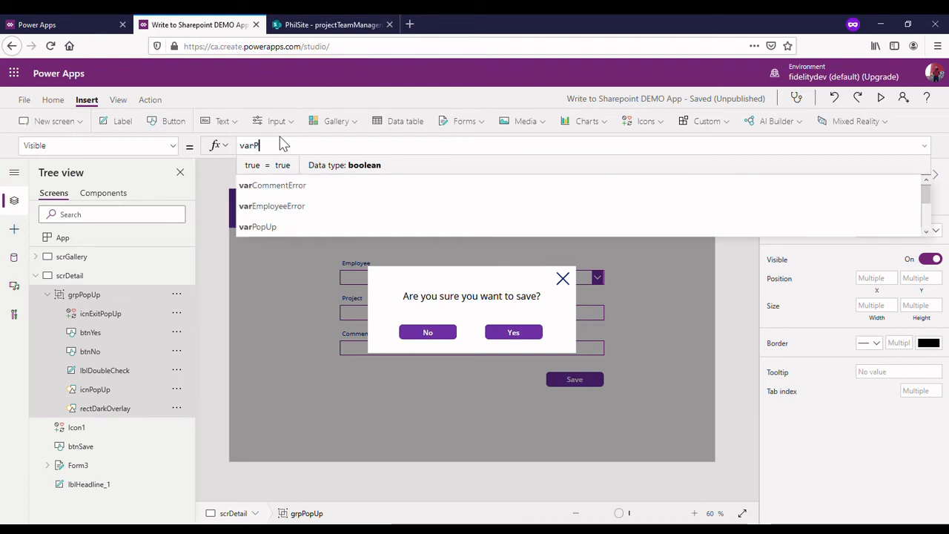
pyautogui.write('opU')
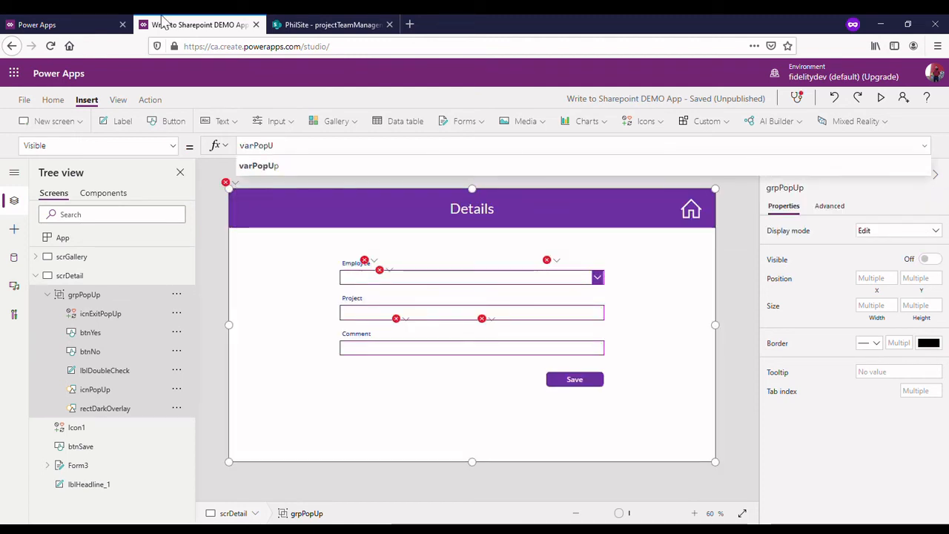
pyautogui.write('p')
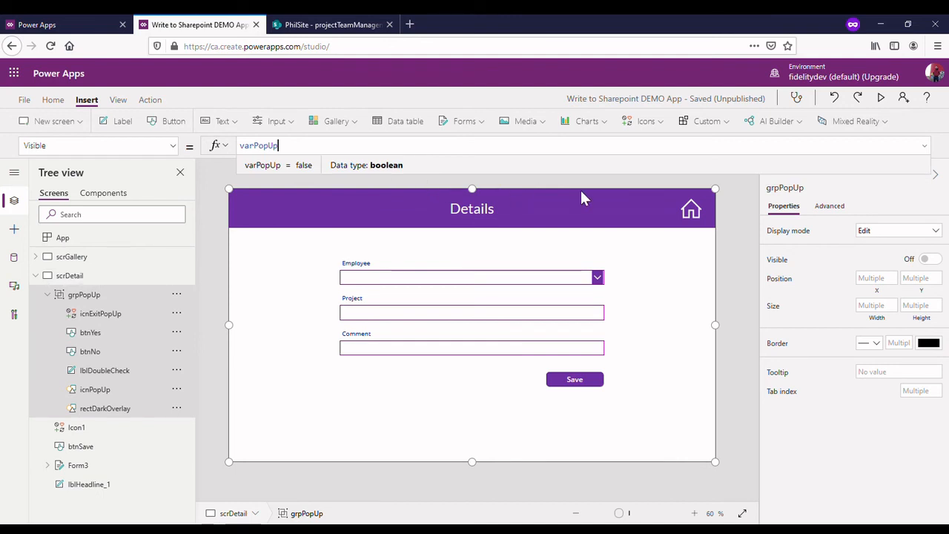
pyautogui.click(747, 207)
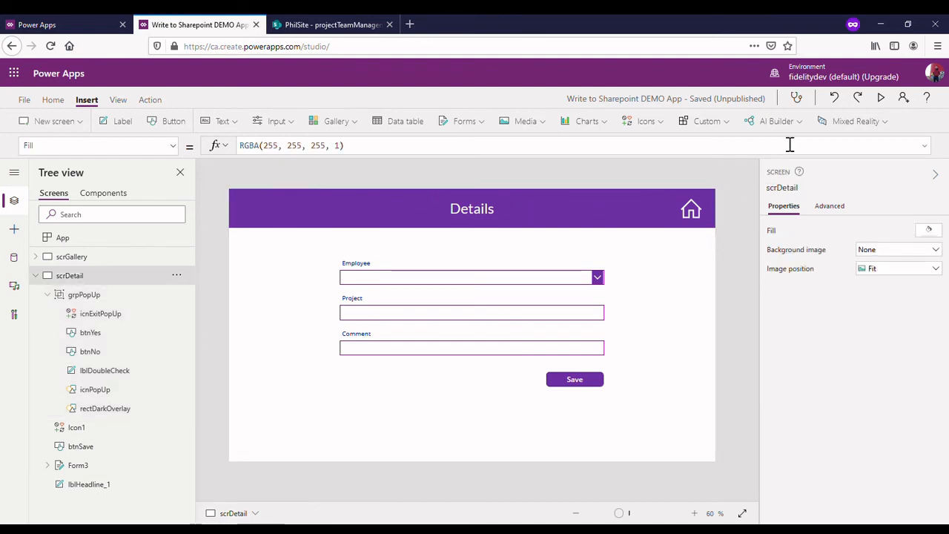
# Preview the screen and test Save with the form empty, and again with an employee selected, Project a and Comment b.
pyautogui.click(882, 99)
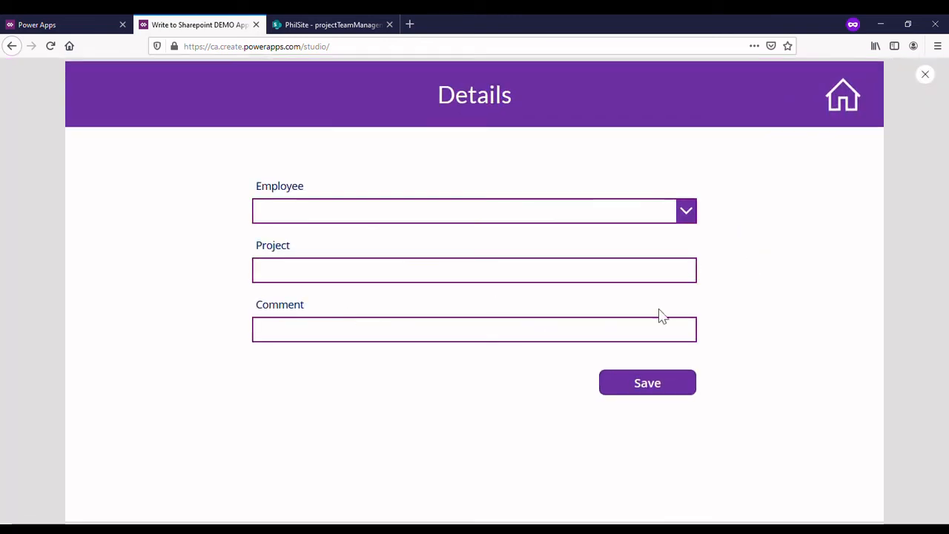
pyautogui.click(657, 389)
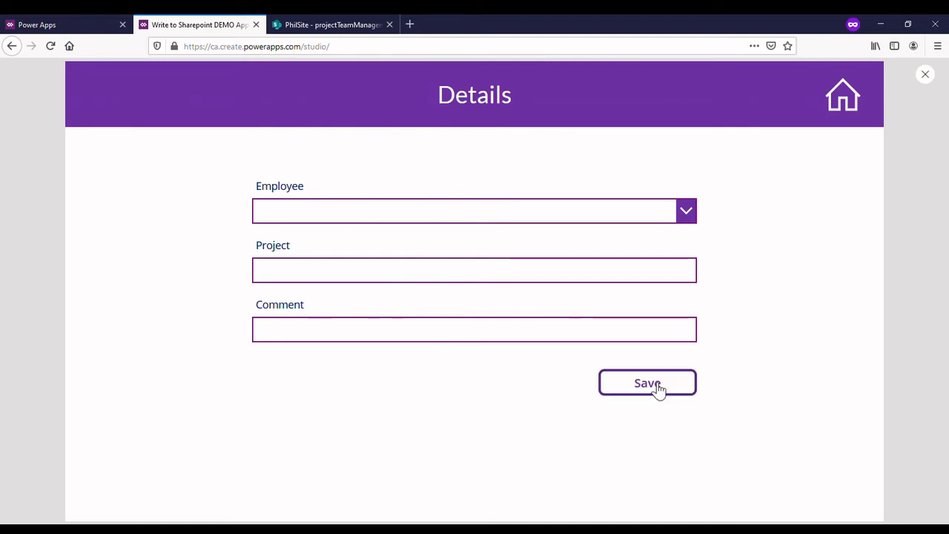
pyautogui.click(659, 222)
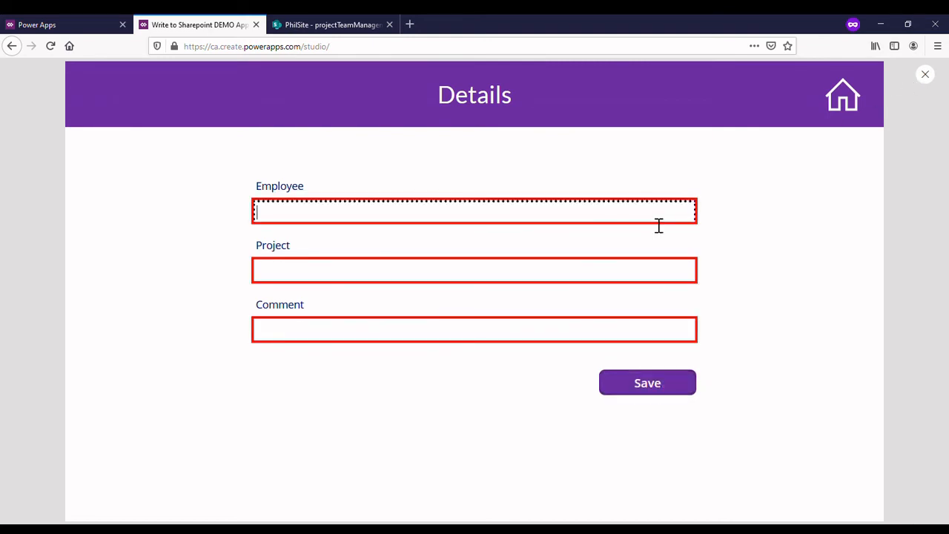
pyautogui.write('philip')
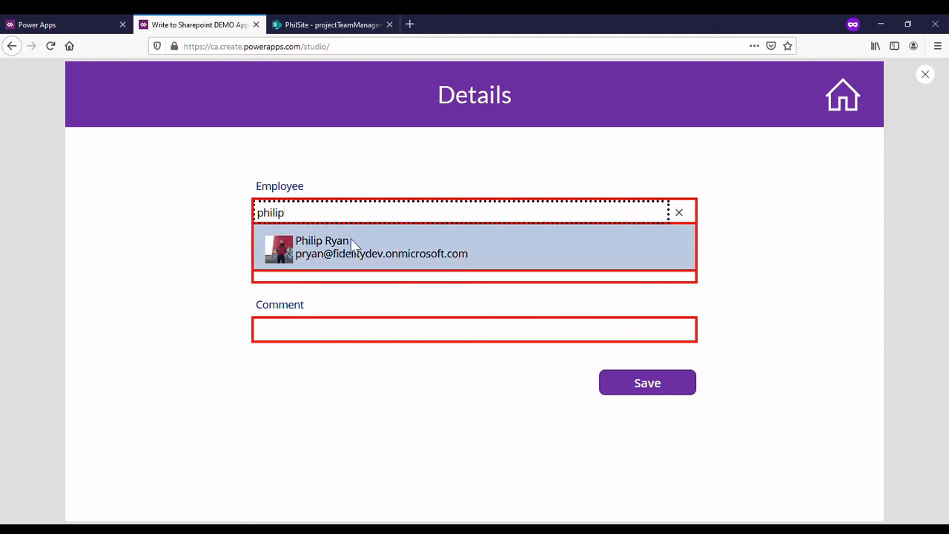
pyautogui.click(333, 259)
pyautogui.click(340, 273)
pyautogui.write('a')
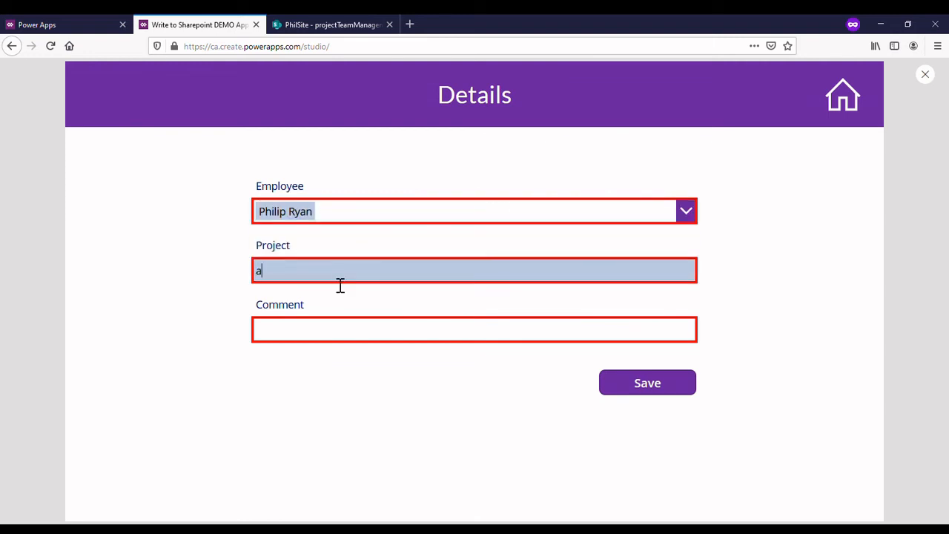
pyautogui.click(334, 334)
pyautogui.write('b')
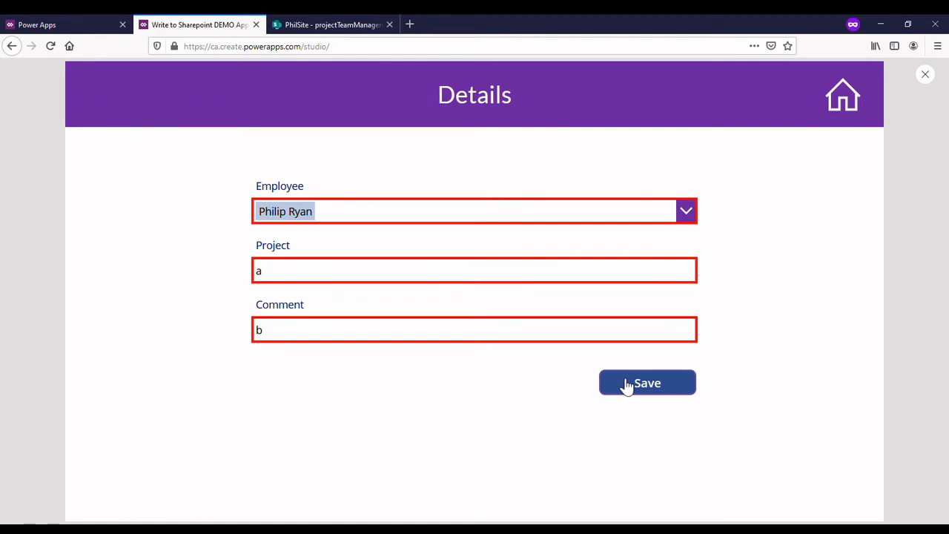
pyautogui.click(627, 385)
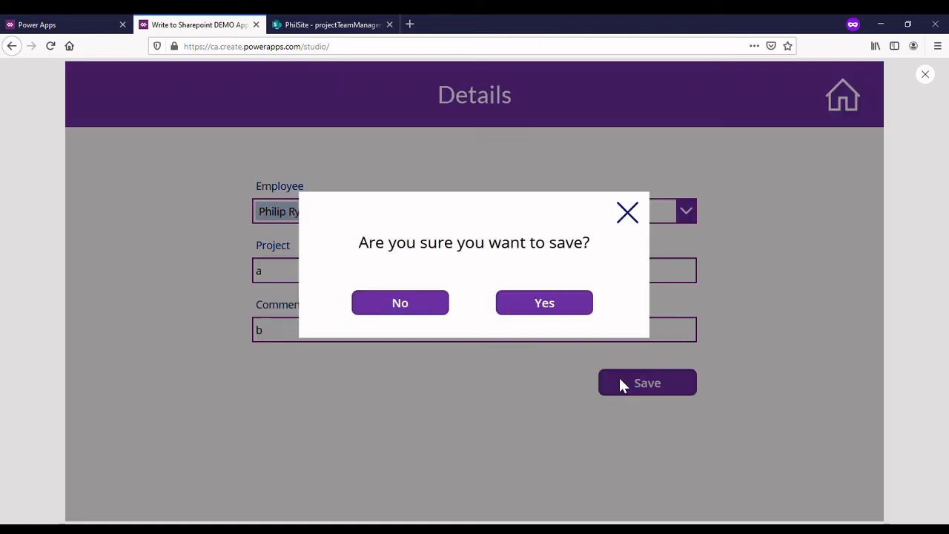
pyautogui.click(936, 82)
# Set the OnSelect formula of the pop-up's icnExitPopUp icon to UpdateContext({varPopUp:false});.
pyautogui.click(575, 334)
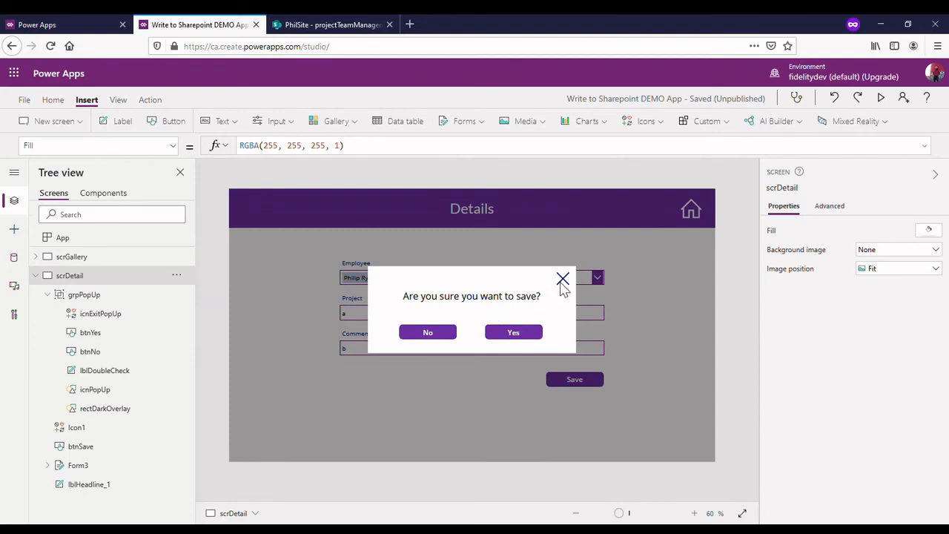
pyautogui.click(562, 283)
pyautogui.click(562, 283)
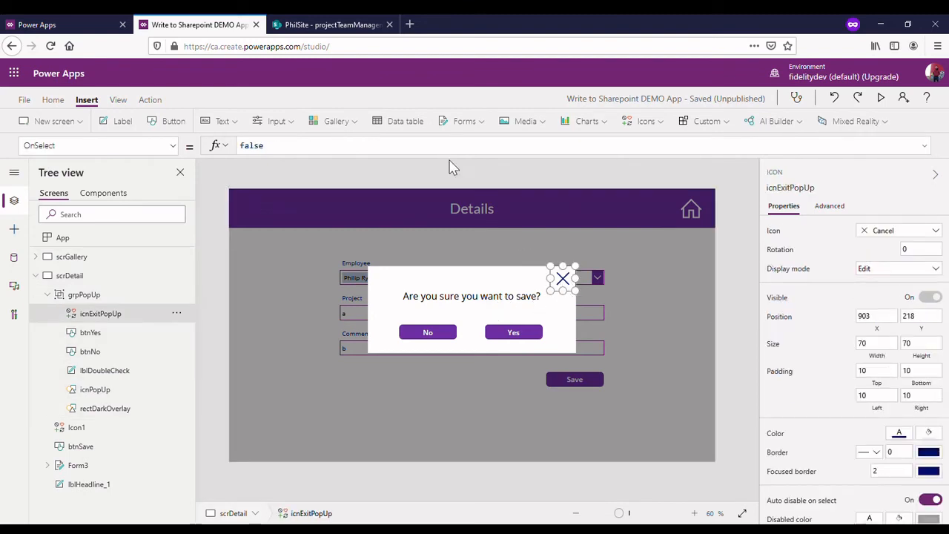
pyautogui.doubleClick(306, 156)
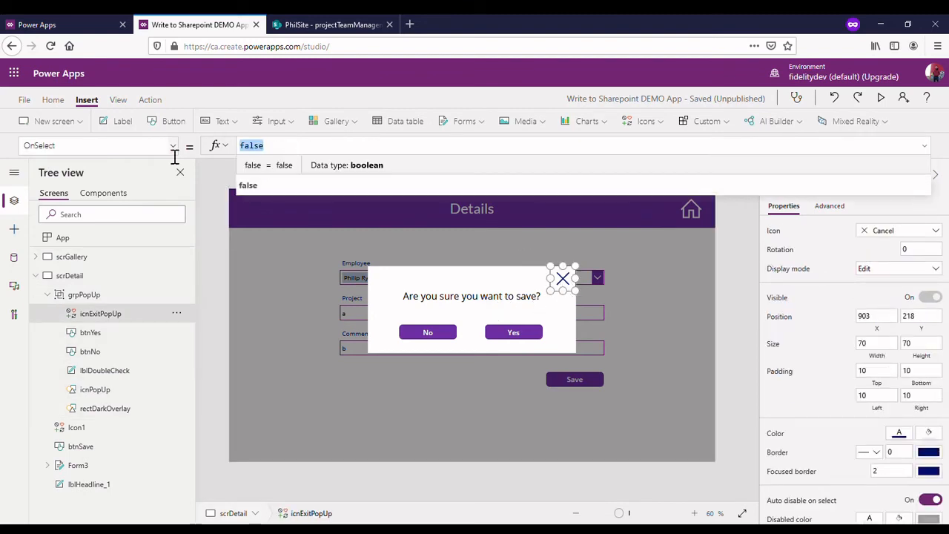
pyautogui.click(172, 148)
pyautogui.press('Escape')
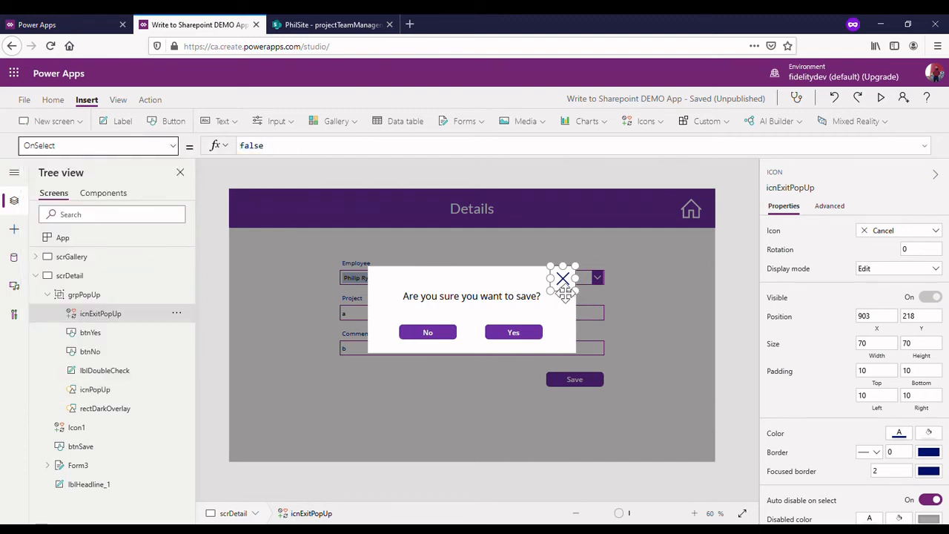
pyautogui.doubleClick(307, 155)
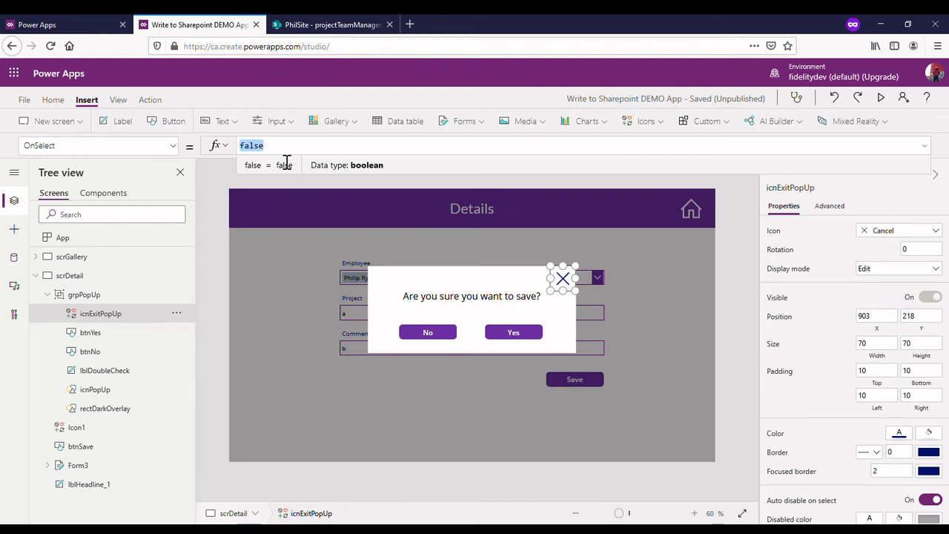
pyautogui.write('Upda')
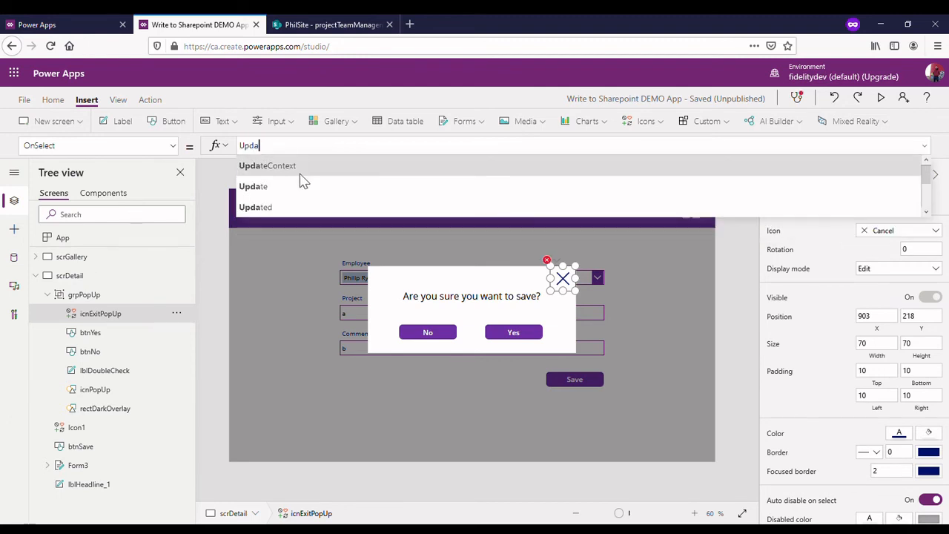
pyautogui.click(302, 177)
pyautogui.write('{')
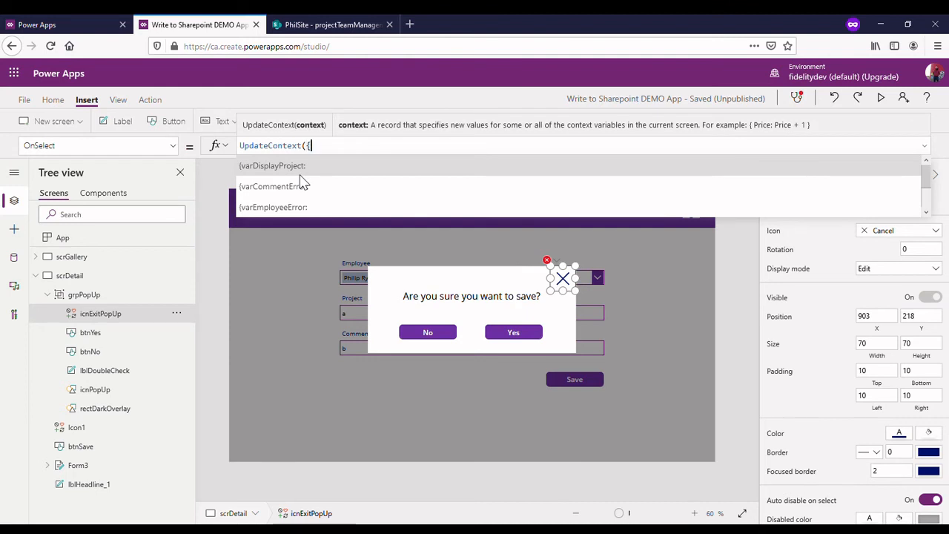
pyautogui.write('varPop')
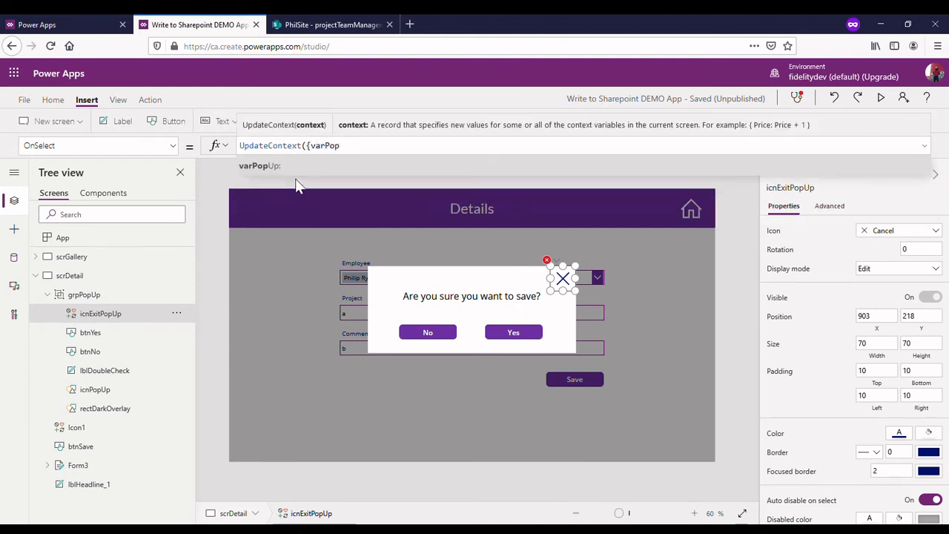
pyautogui.click(294, 179)
pyautogui.write('false')
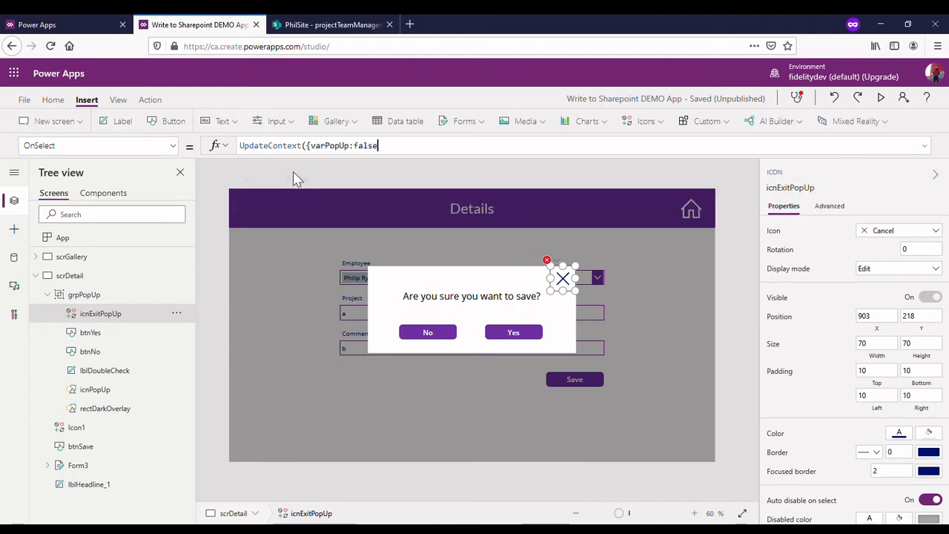
pyautogui.write('});')
# Test closing the pop-up with its exit icon and reopen it from the Save button.
pyautogui.press('alt')
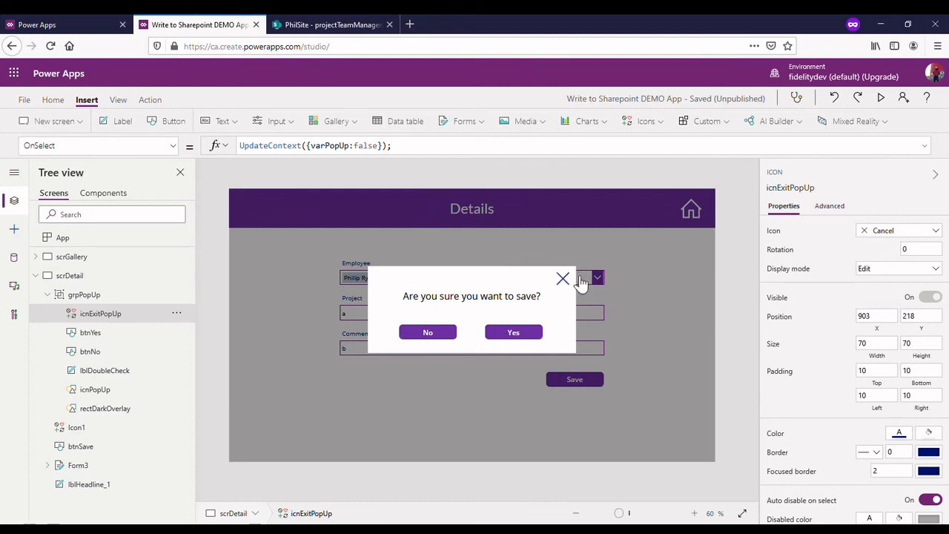
pyautogui.keyDown('alt'); pyautogui.click(565, 281); pyautogui.keyUp('alt')
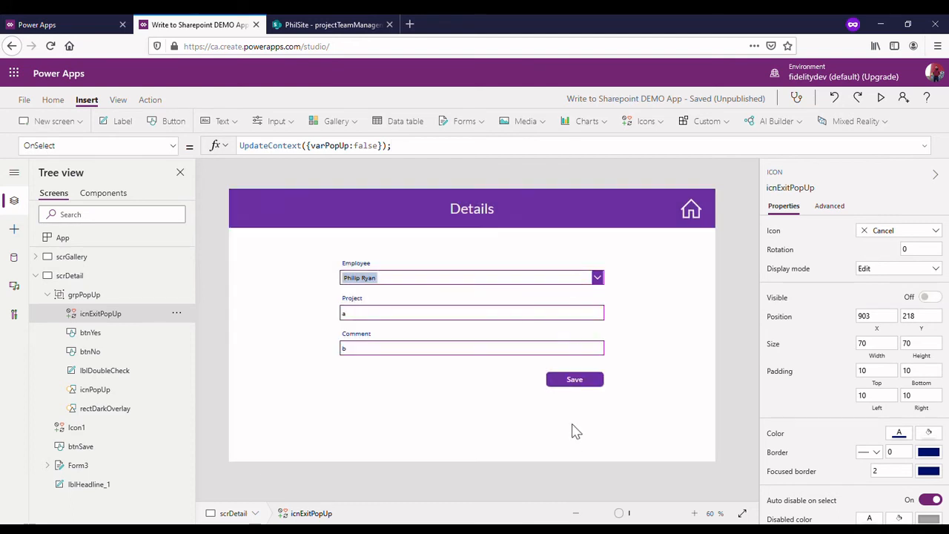
pyautogui.keyDown('alt'); pyautogui.click(583, 381); pyautogui.keyUp('alt')
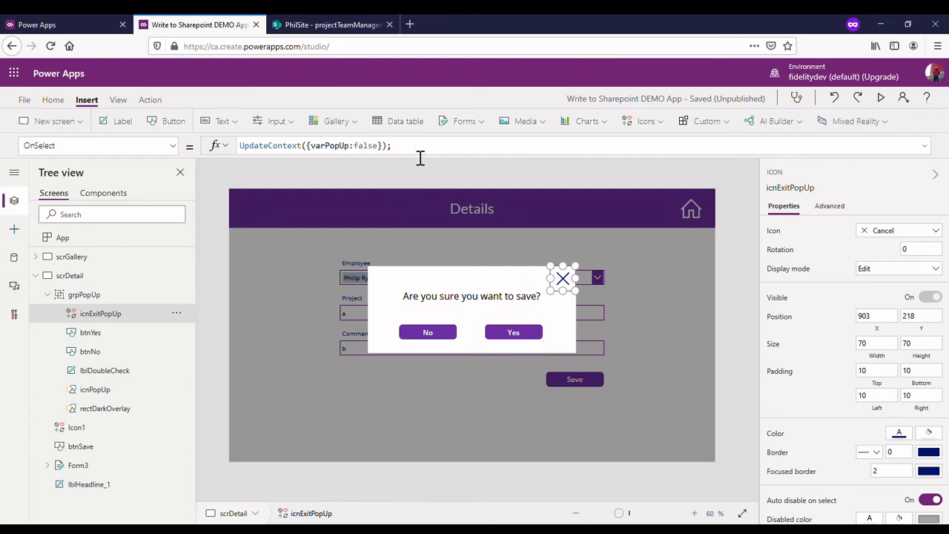
# Copy the exit icon's UpdateContext({varPopUp:false}); formula into the OnSelect property of btnNo.
pyautogui.hotkey('shift', 'Home')
pyautogui.hotkey('ctrl', 'c')
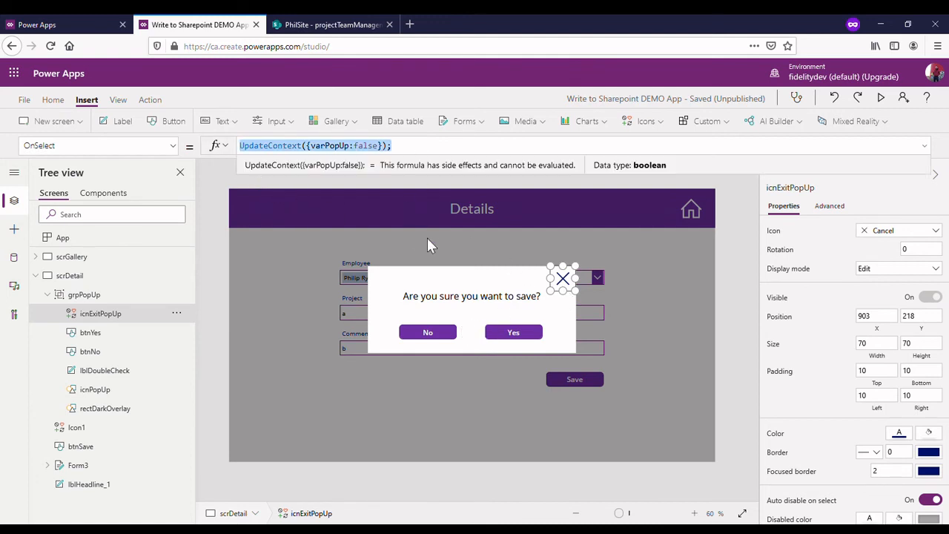
pyautogui.click(437, 337)
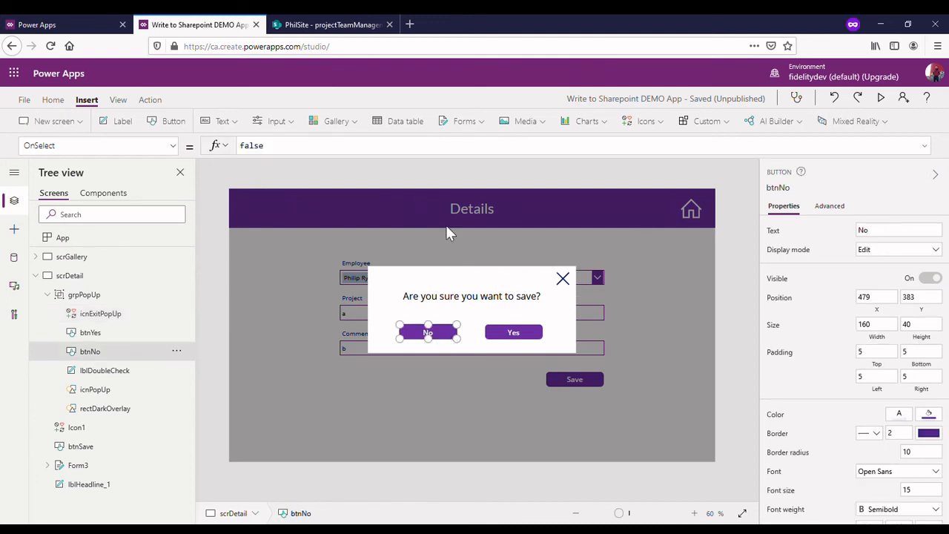
pyautogui.doubleClick(289, 156)
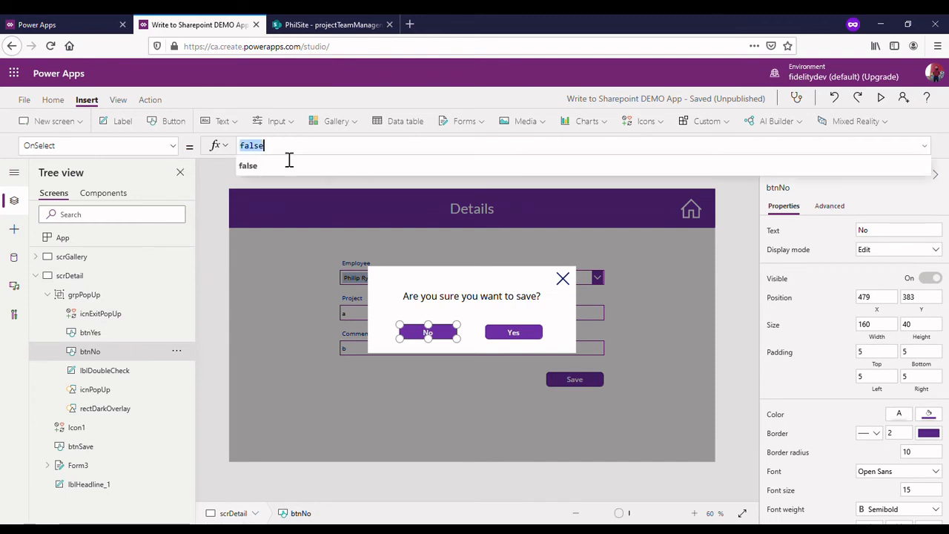
pyautogui.hotkey('ctrl', 'v')
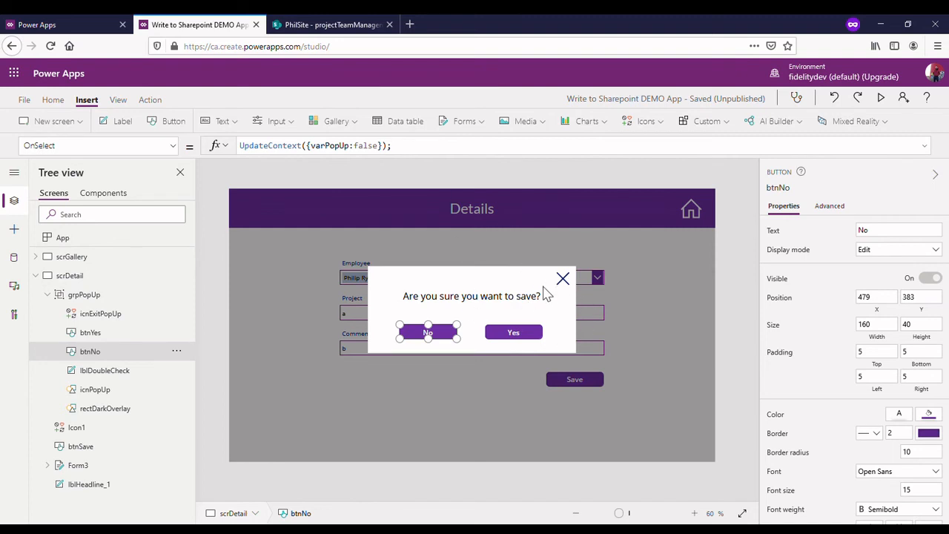
# Test dismissing the pop-up with the exit icon and with the No button, reopening it through Save each time.
pyautogui.press('alt')
pyautogui.keyDown('alt'); pyautogui.click(565, 280); pyautogui.keyUp('alt')
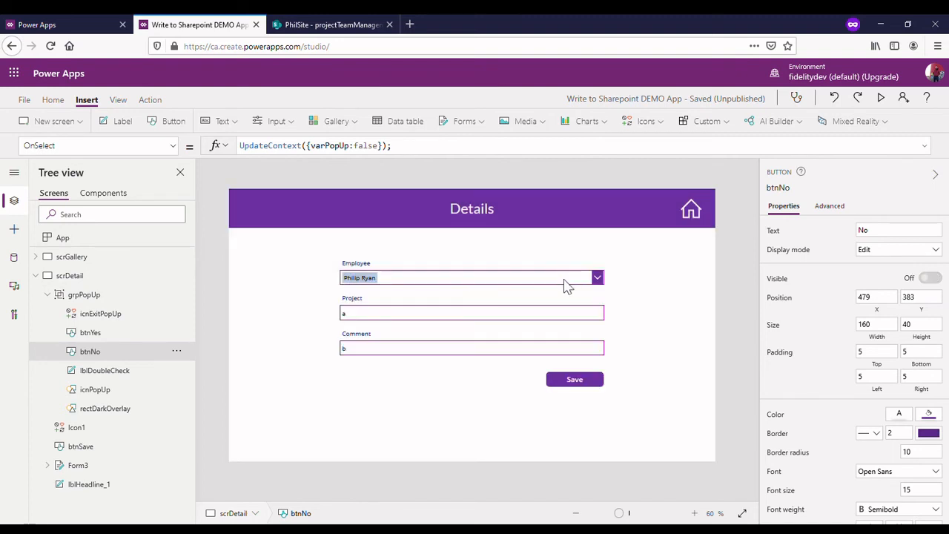
pyautogui.click(586, 384)
pyautogui.press('alt')
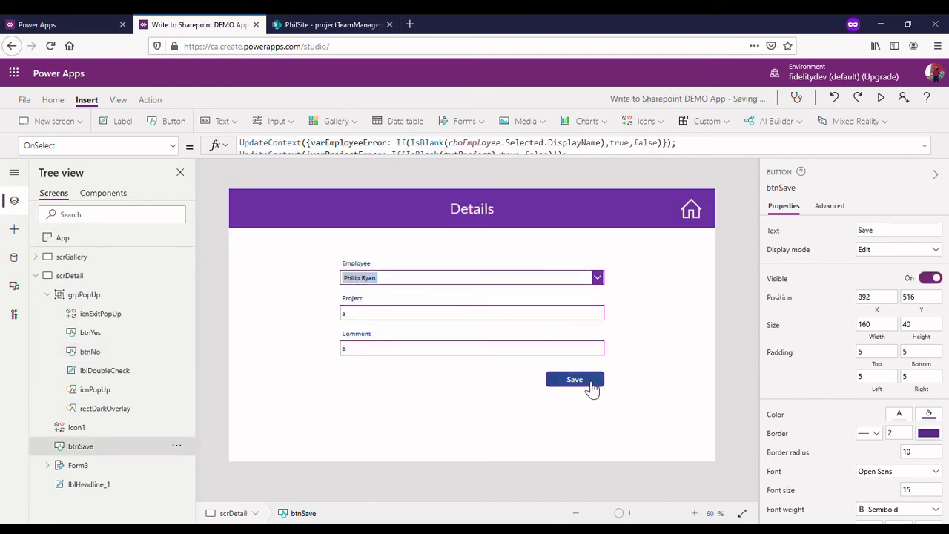
pyautogui.keyDown('alt'); pyautogui.click(586, 383); pyautogui.keyUp('alt')
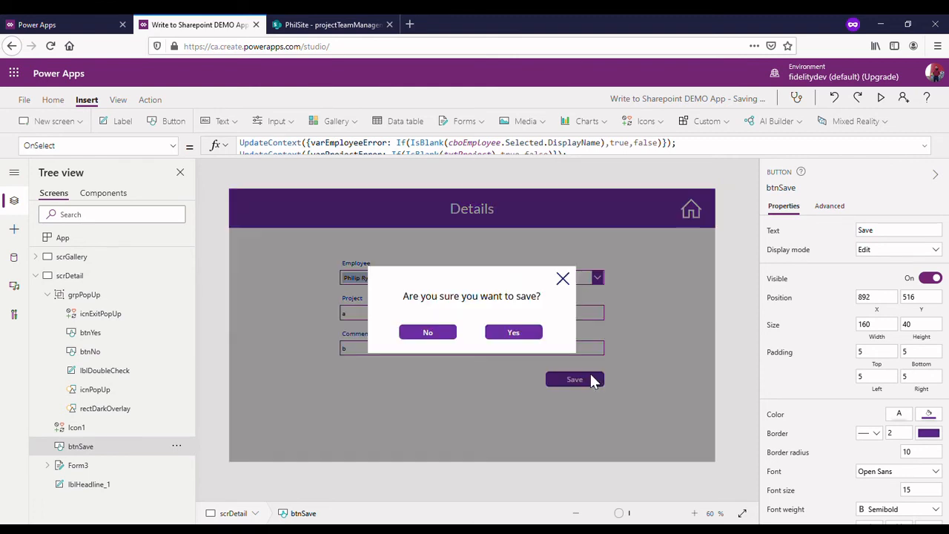
pyautogui.keyDown('alt'); pyautogui.click(429, 335); pyautogui.keyUp('alt')
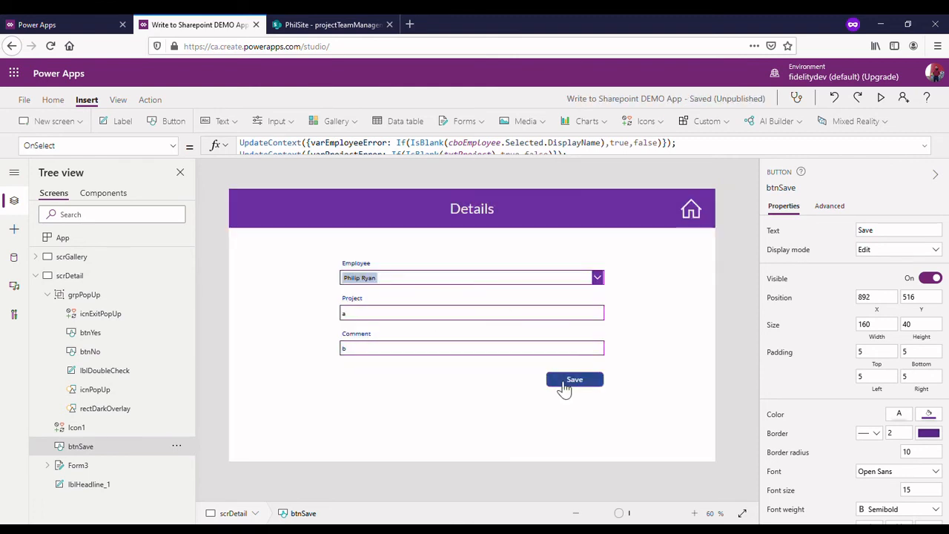
pyautogui.keyDown('alt'); pyautogui.click(558, 383); pyautogui.keyUp('alt')
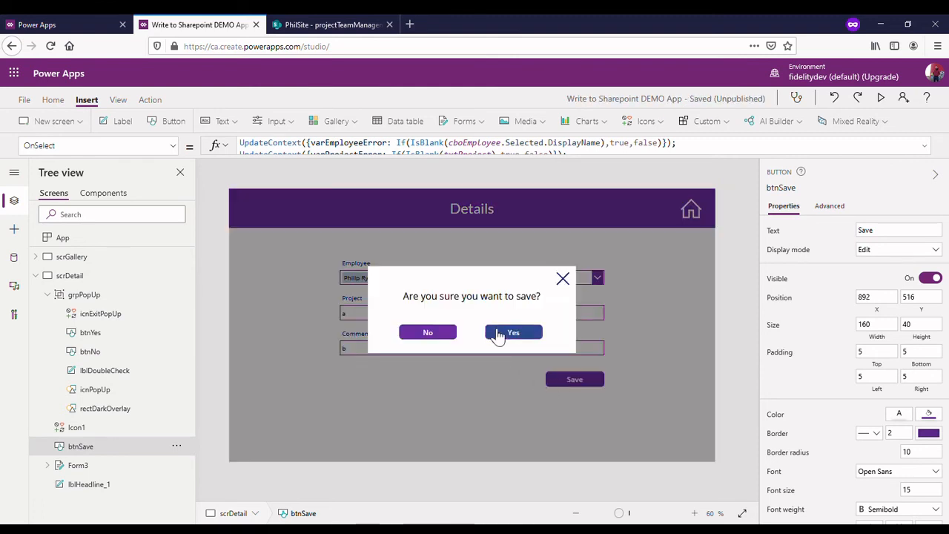
# Copy the commented-out Patch and Navigate(scrGallery) code from the OnSelect formula of btnSave.
pyautogui.keyDown('alt'); pyautogui.click(564, 280); pyautogui.keyUp('alt')
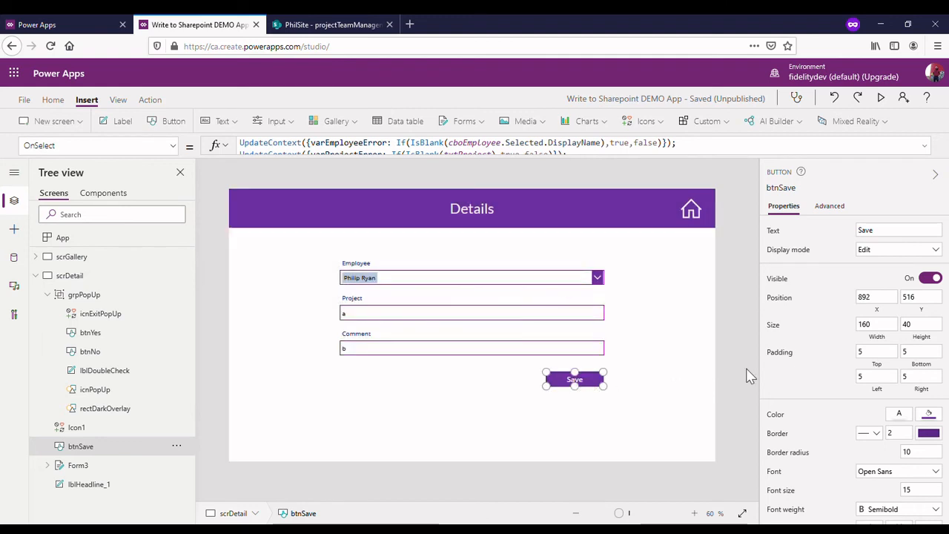
pyautogui.click(748, 376)
pyautogui.click(568, 387)
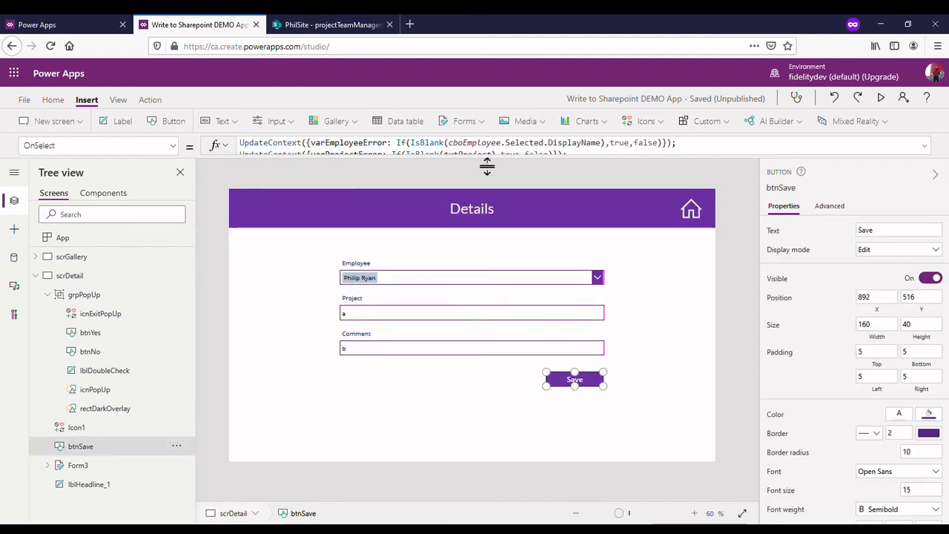
pyautogui.moveTo(487, 157); pyautogui.dragTo(499, 456)
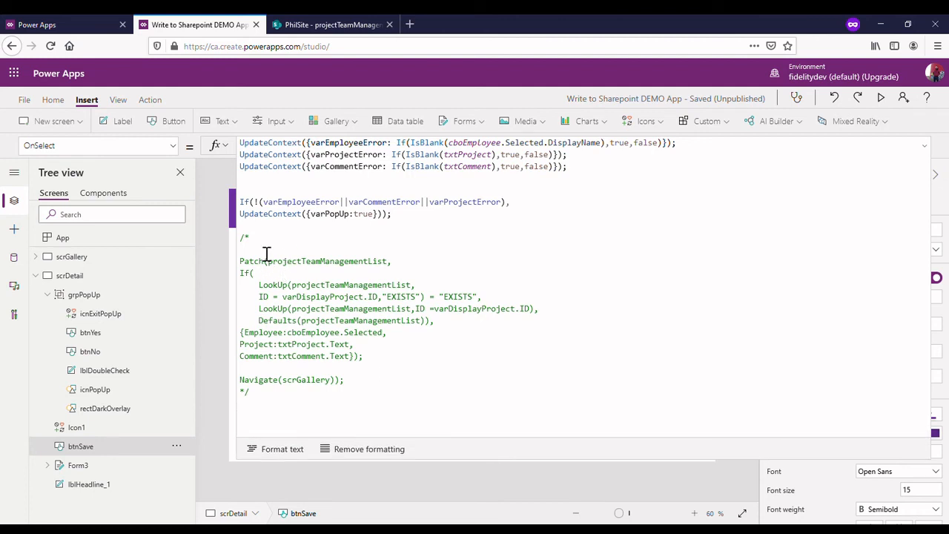
pyautogui.moveTo(265, 253); pyautogui.dragTo(324, 351)
pyautogui.hotkey('ctrl', 'c')
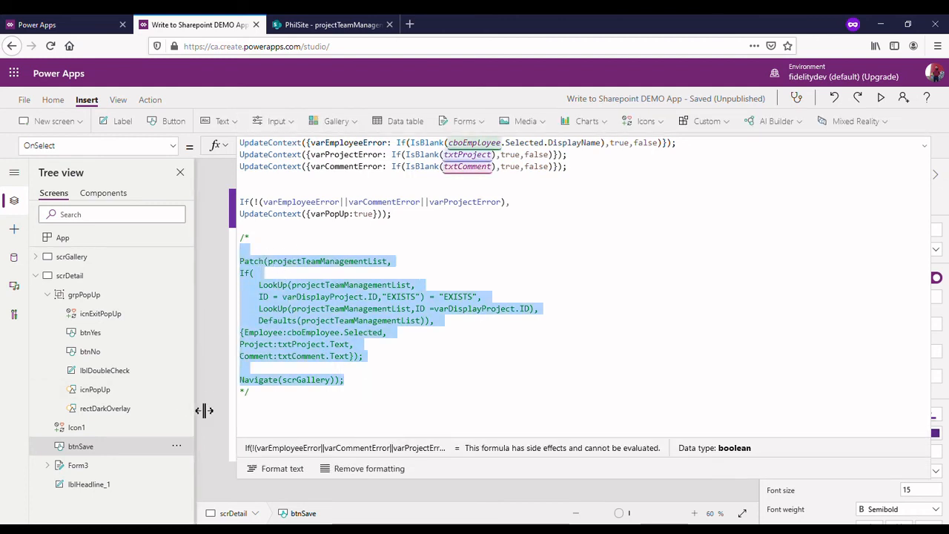
pyautogui.click(926, 146)
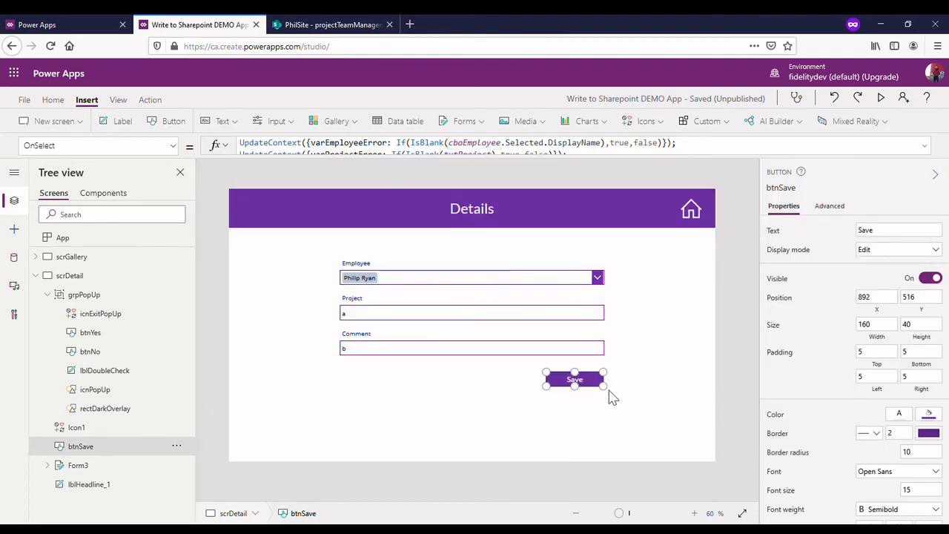
# Replace the OnSelect formula of the pop-up's btnYes with the copied Patch and Navigate code.
pyautogui.press('alt')
pyautogui.keyDown('alt'); pyautogui.click(581, 382); pyautogui.keyUp('alt')
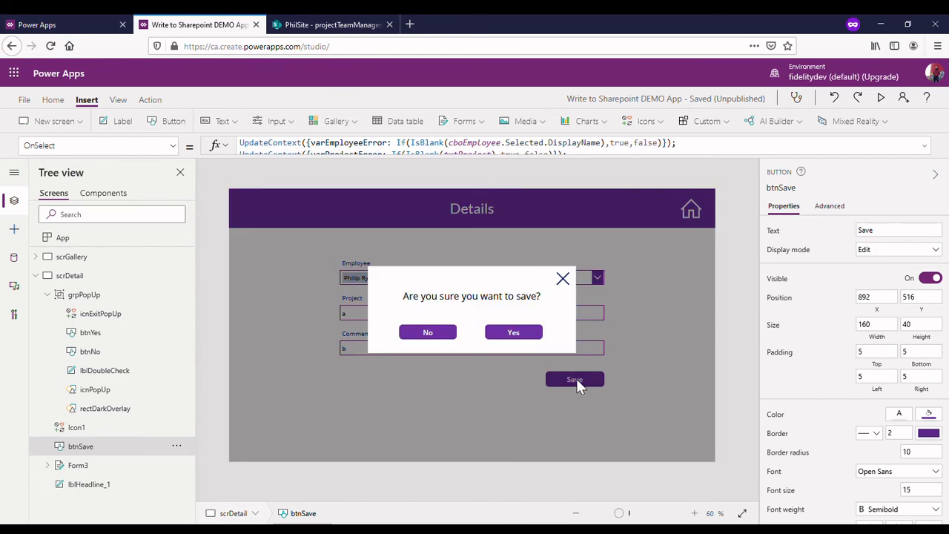
pyautogui.click(593, 347)
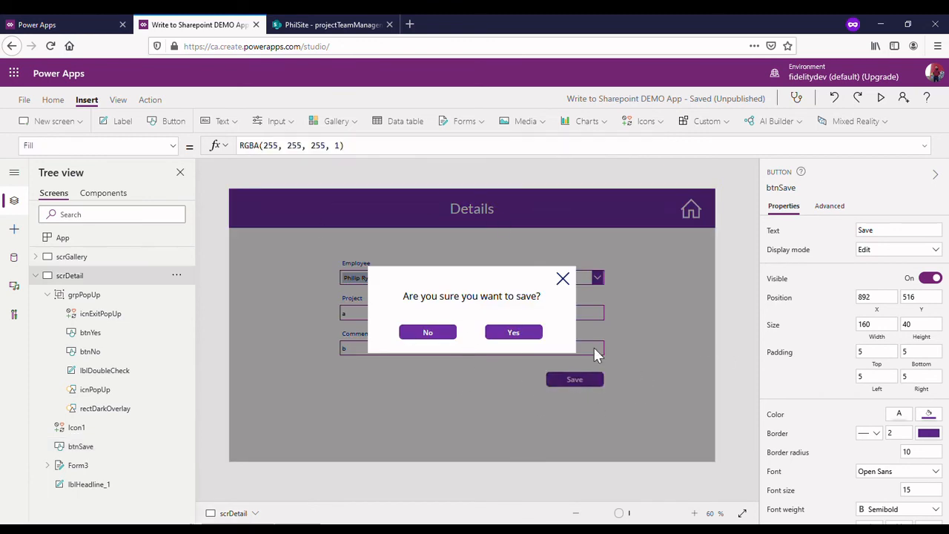
pyautogui.click(517, 339)
pyautogui.click(519, 341)
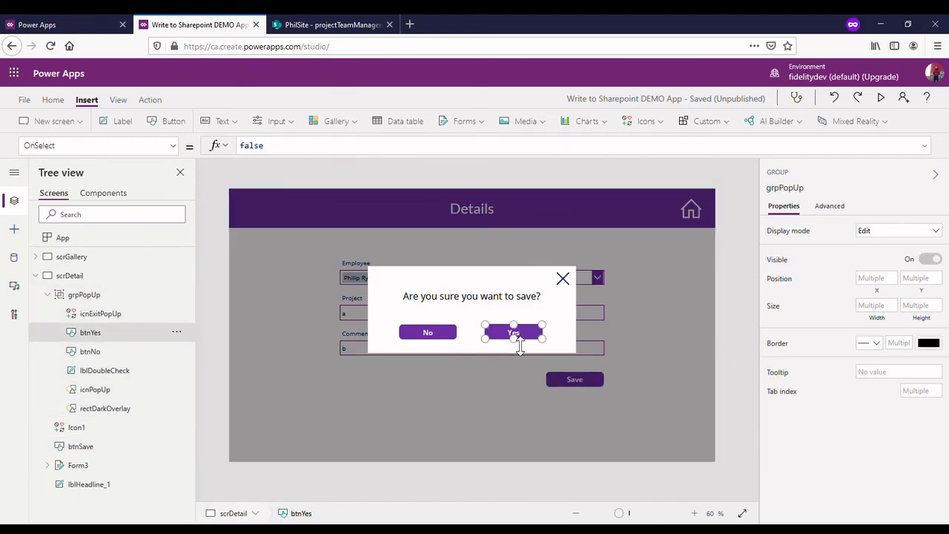
pyautogui.click(424, 158)
pyautogui.moveTo(317, 152); pyautogui.dragTo(240, 149)
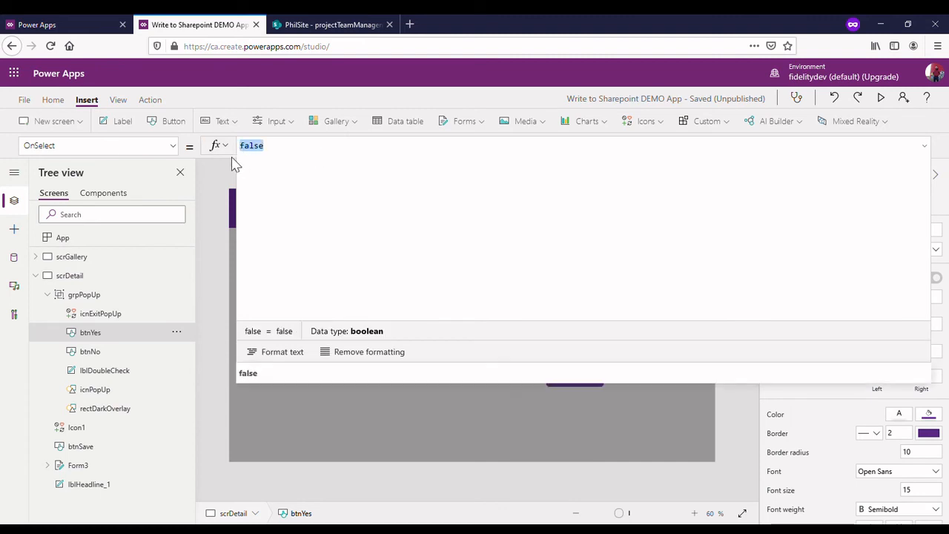
pyautogui.hotkey('ctrl', 'v')
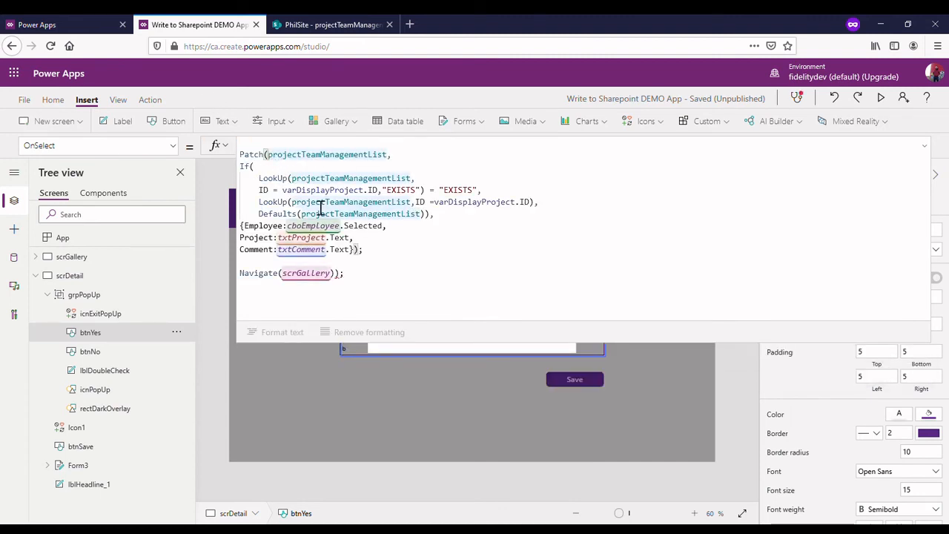
# Remove the extra closing parenthesis after Navigate(scrGallery) and the leading blank line from btnYes's OnSelect formula.
pyautogui.click(351, 284)
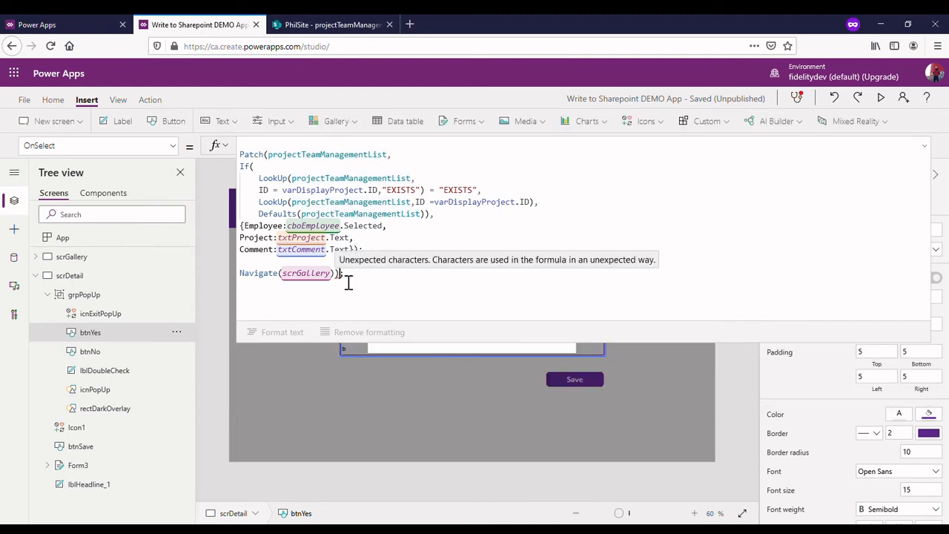
pyautogui.press('Left')
pyautogui.press('BackSpace')
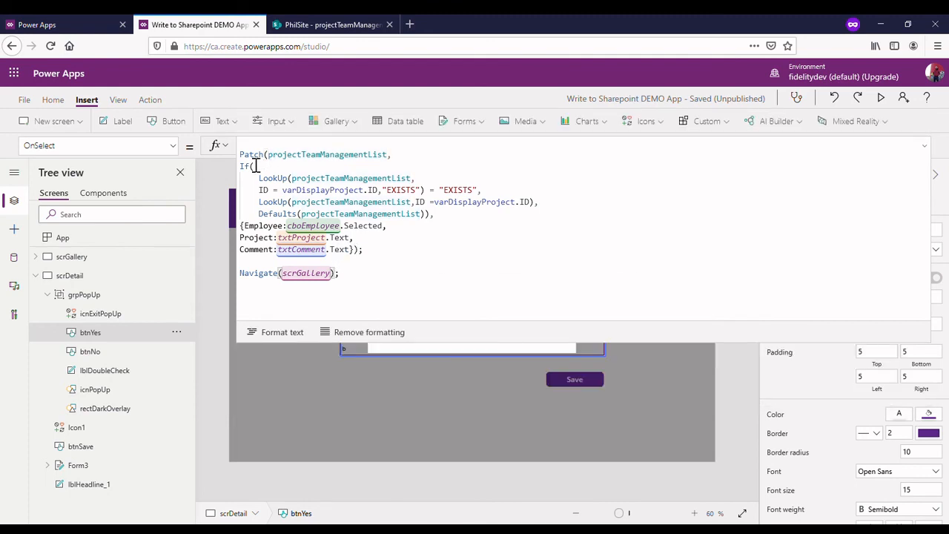
pyautogui.click(251, 159)
pyautogui.press('BackSpace')
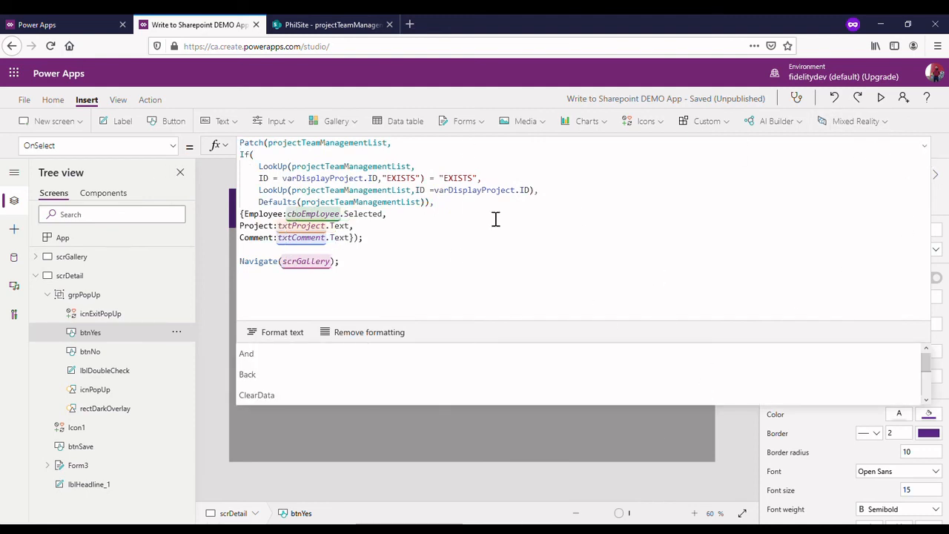
pyautogui.click(319, 152)
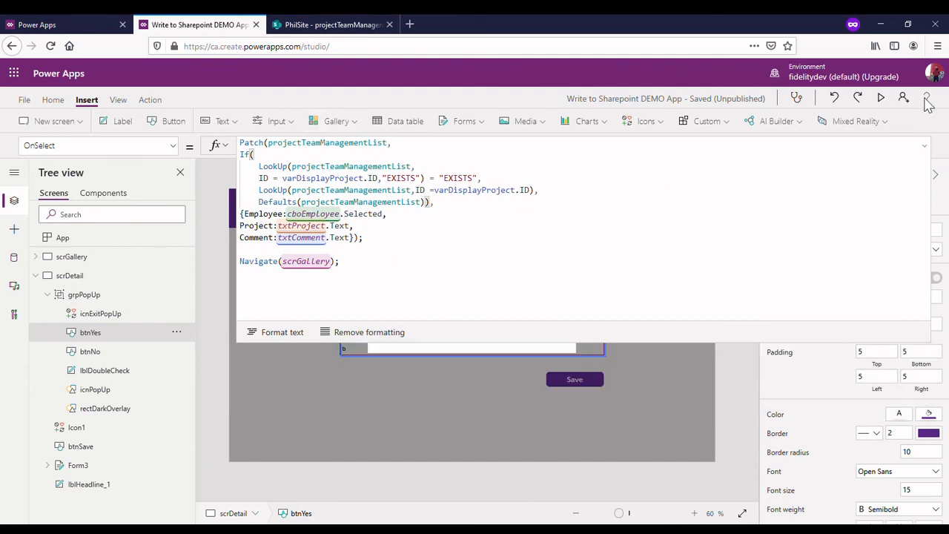
pyautogui.click(924, 146)
pyautogui.click(704, 277)
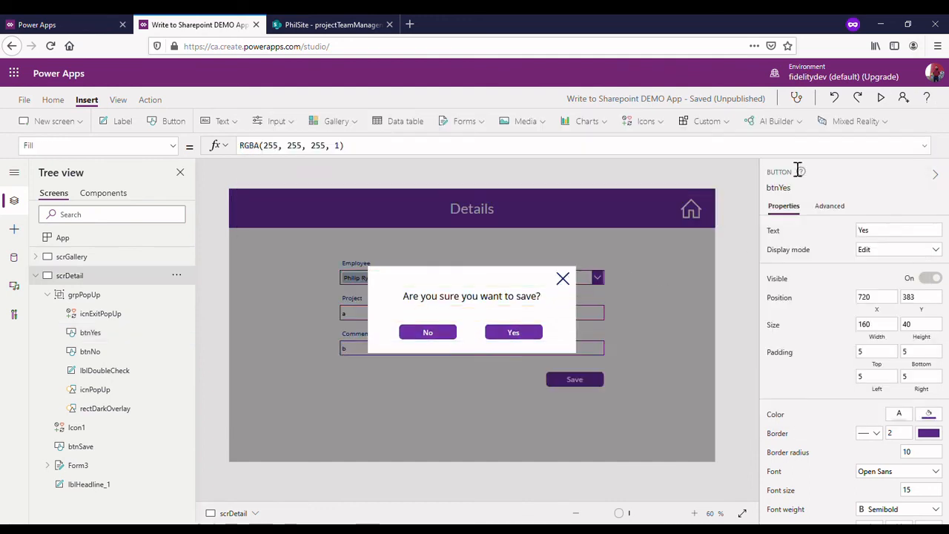
# Preview the app, dismiss the pop-up, and start a new item from the gallery screen.
pyautogui.click(882, 97)
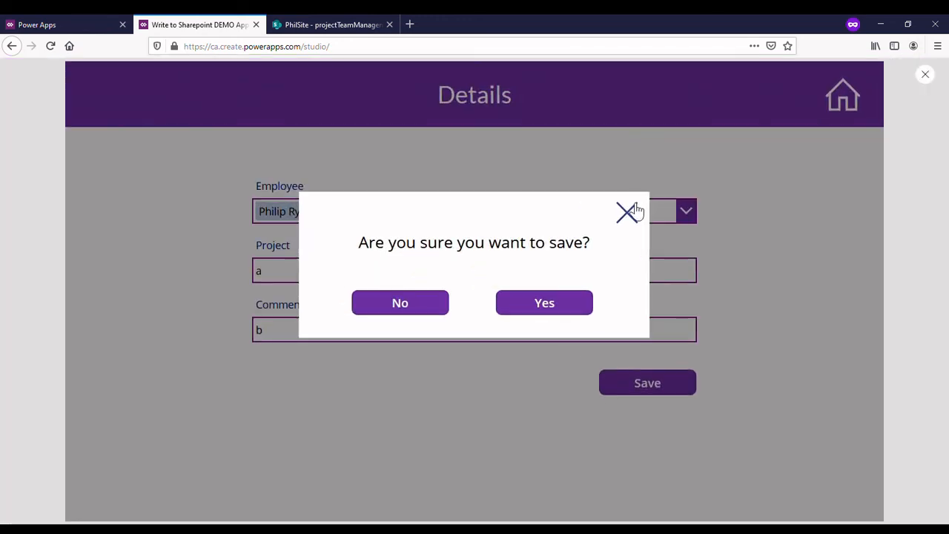
pyautogui.click(611, 220)
pyautogui.click(858, 109)
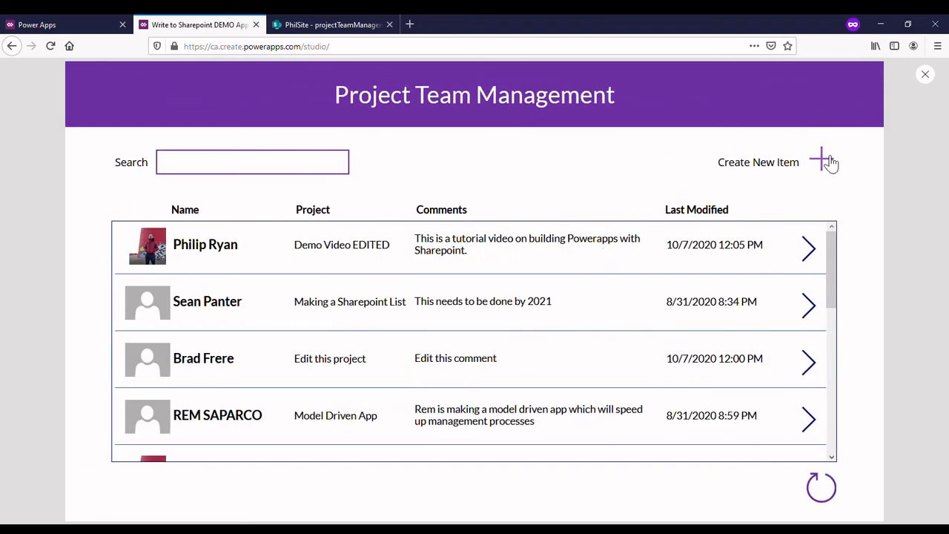
pyautogui.click(829, 163)
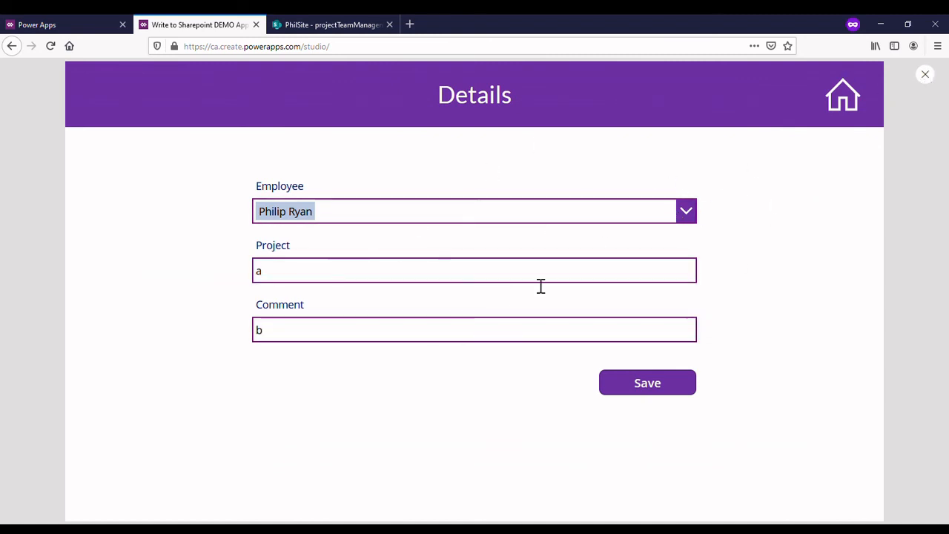
# Clear the leftover Employee, Project and Comment values on the Details form.
pyautogui.click(680, 216)
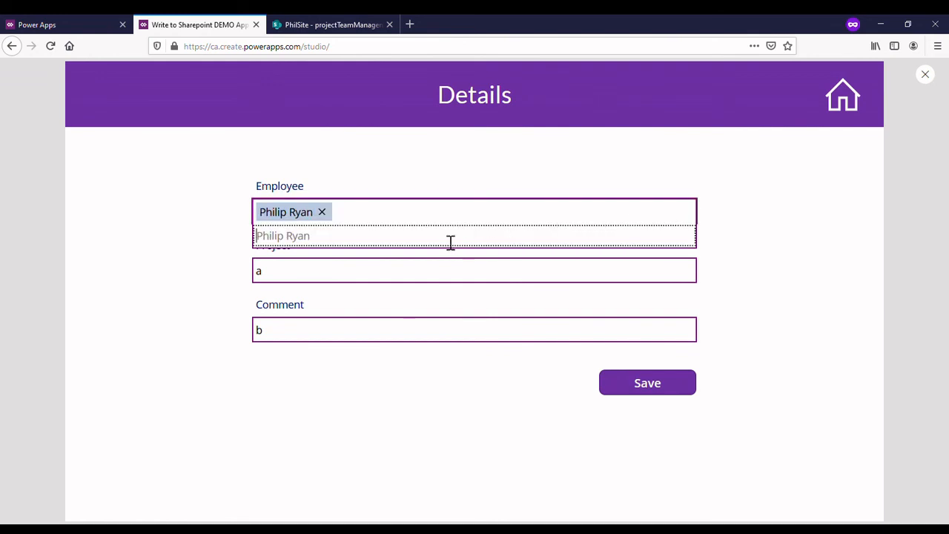
pyautogui.click(321, 212)
pyautogui.click(290, 285)
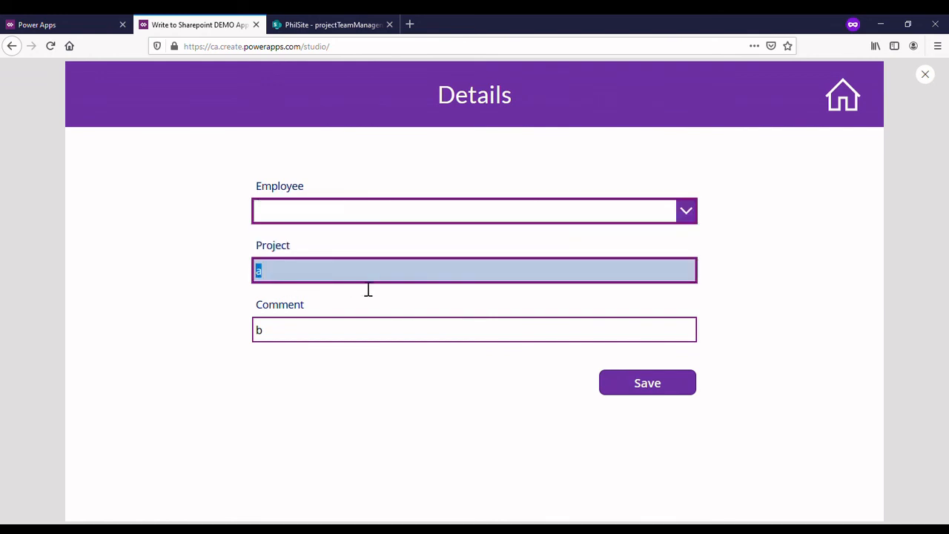
pyautogui.press('BackSpace')
pyautogui.click(336, 339)
pyautogui.hotkey('ctrl', 'a')
pyautogui.press('BackSpace')
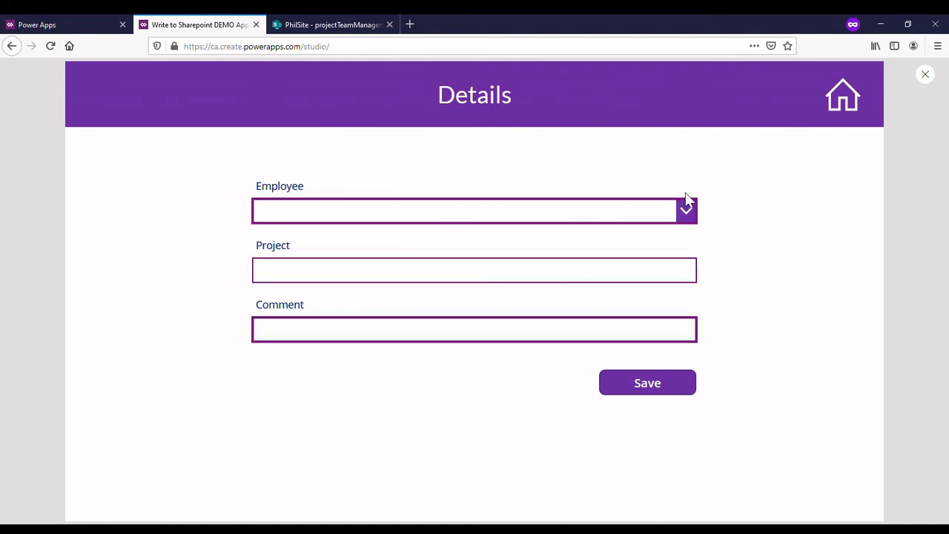
# Select another employee, enter a new project title for that person, and set the comment to "This is a comment".
pyautogui.click(627, 221)
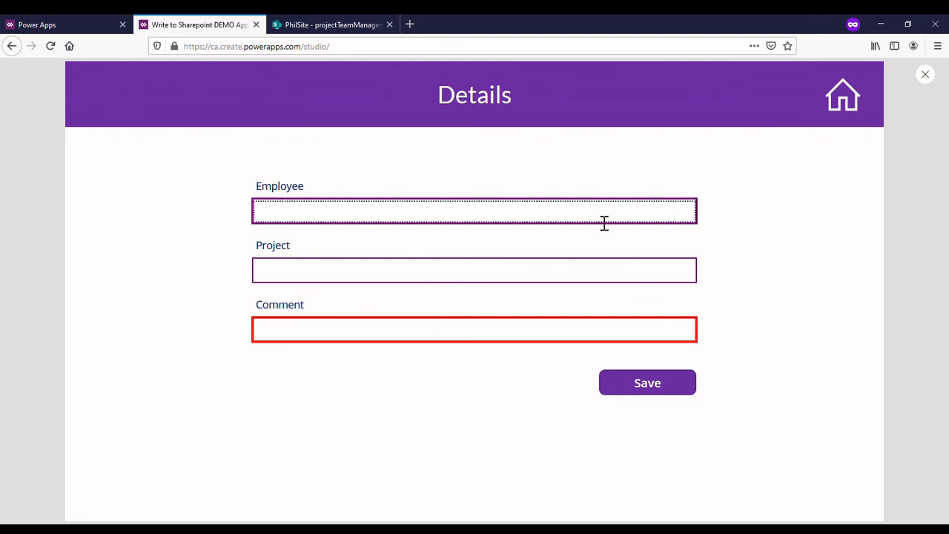
pyautogui.write('kris')
pyautogui.click(467, 251)
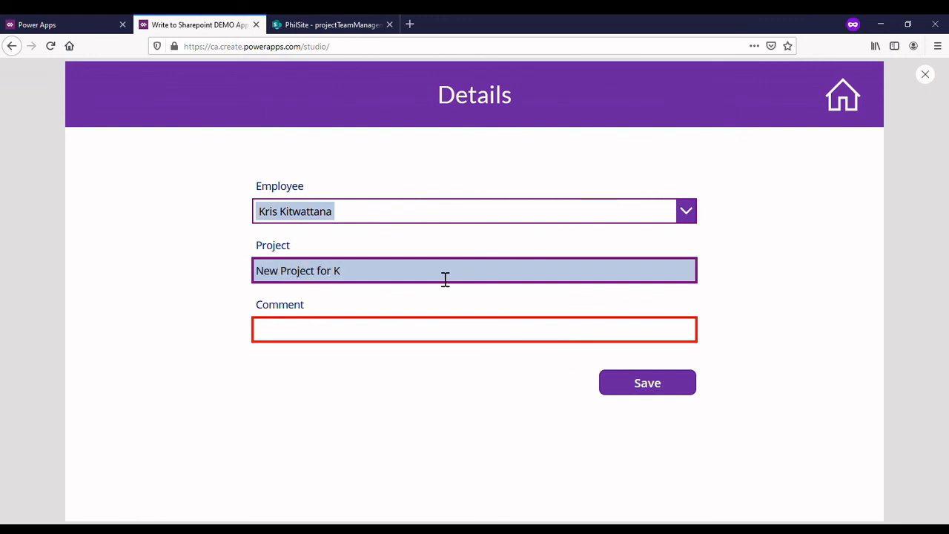
pyautogui.click(354, 338)
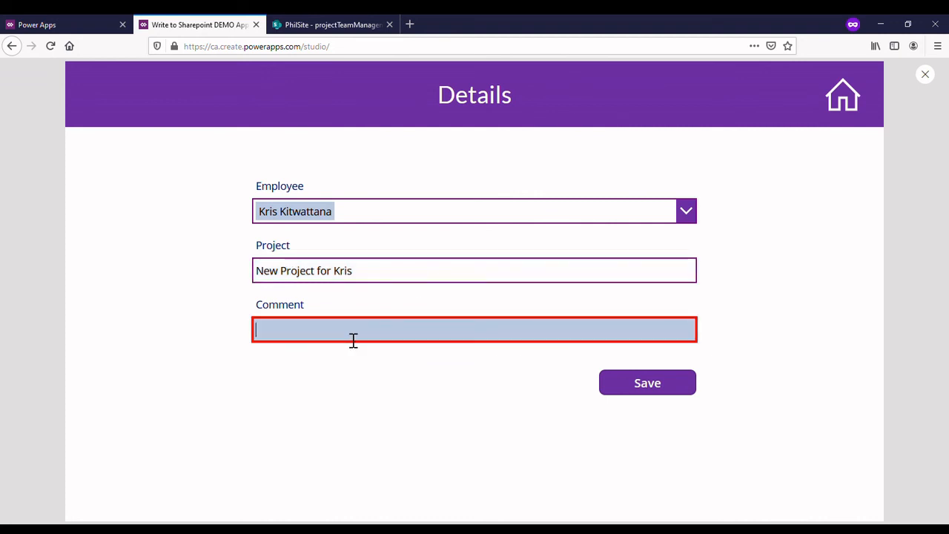
pyautogui.write('this is a comment')
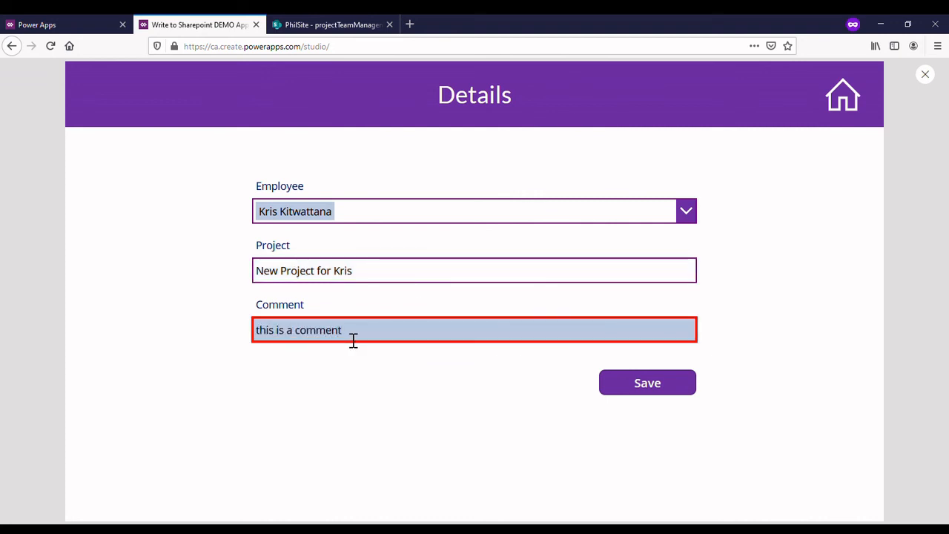
pyautogui.click(260, 336)
pyautogui.press('BackSpace')
pyautogui.write('T')
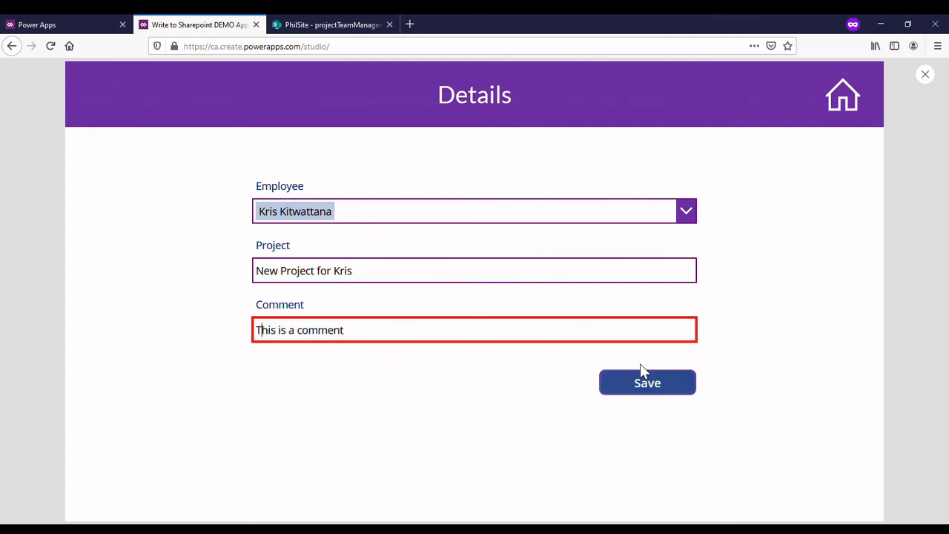
# Save the new item, confirm with Yes, and check for its record at the end of the gallery.
pyautogui.click(657, 392)
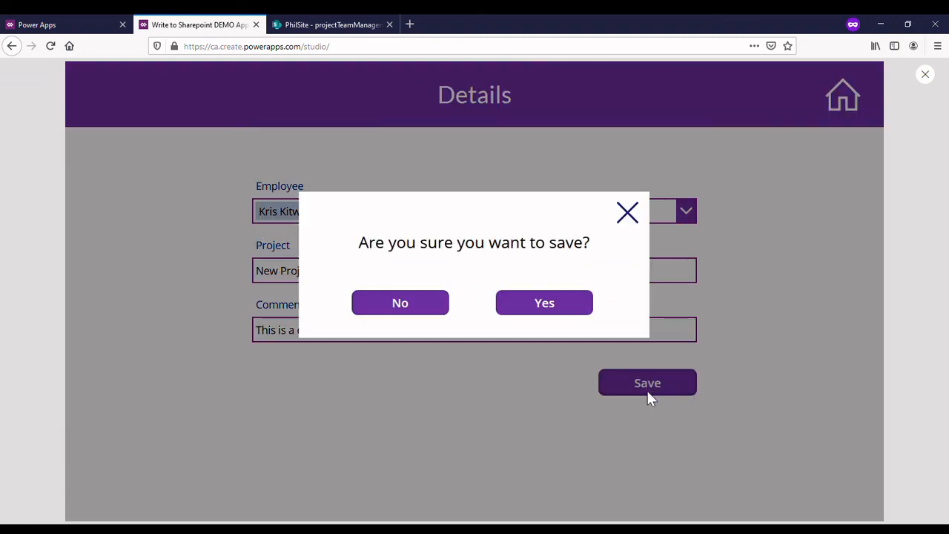
pyautogui.click(546, 310)
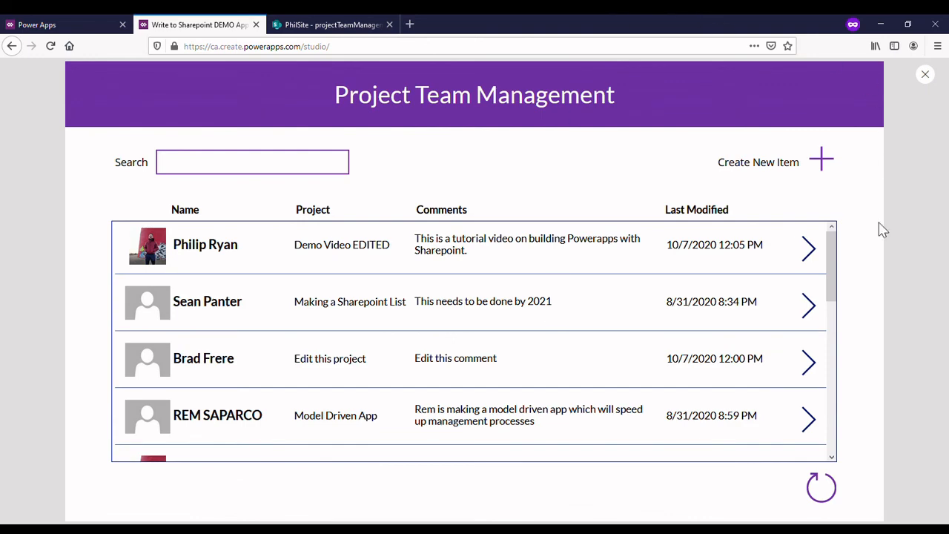
pyautogui.moveTo(832, 275); pyautogui.dragTo(829, 468)
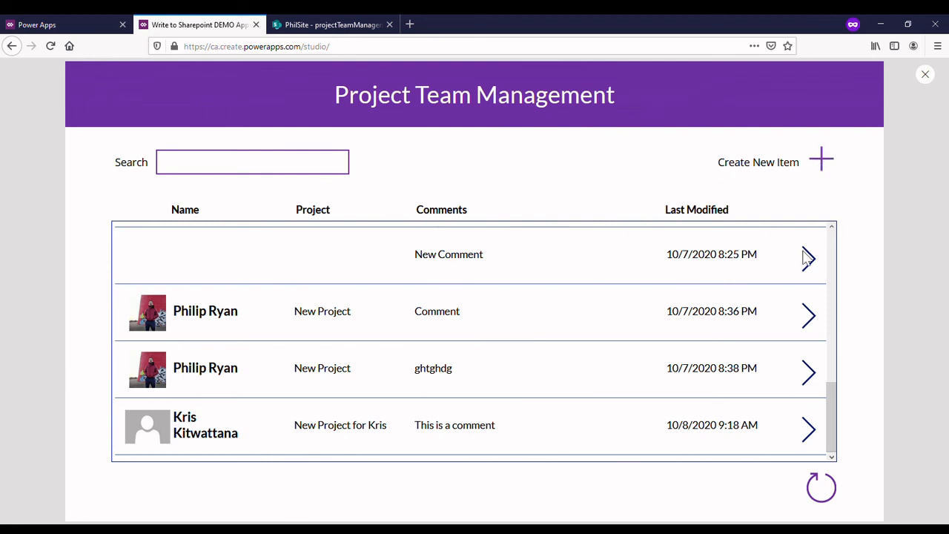
# Start another new item, dismiss the leftover pop-up, and test saving with the Project field empty.
pyautogui.click(822, 158)
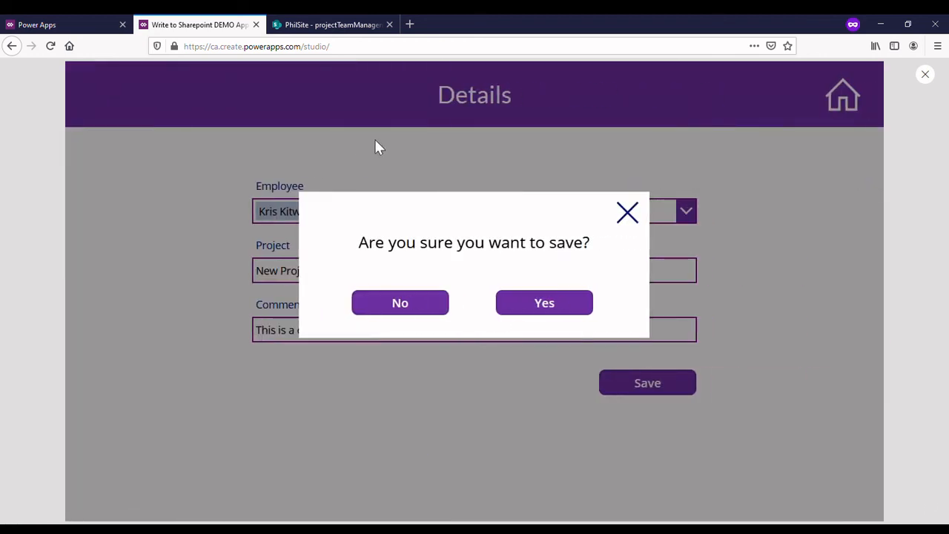
pyautogui.click(627, 213)
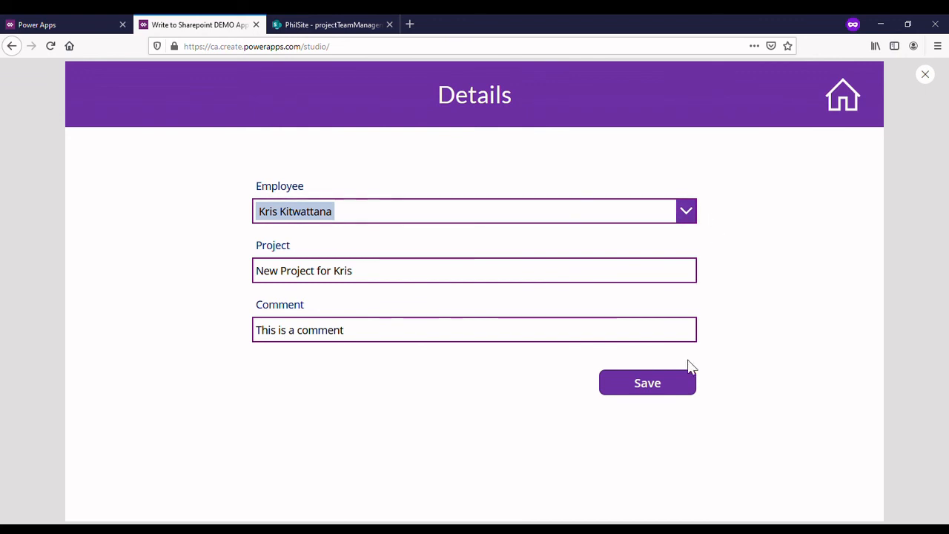
pyautogui.click(415, 281)
pyautogui.hotkey('ctrl', 'a')
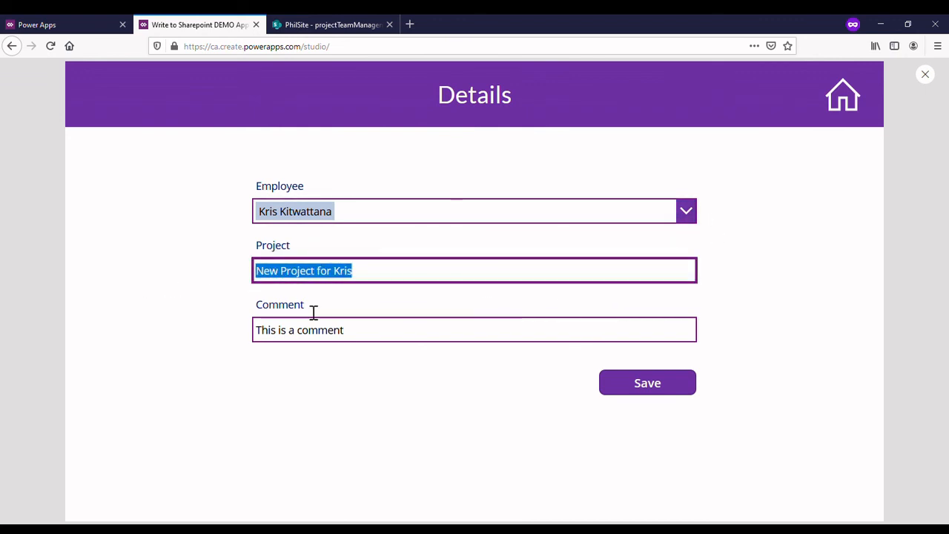
pyautogui.press('BackSpace')
pyautogui.click(602, 388)
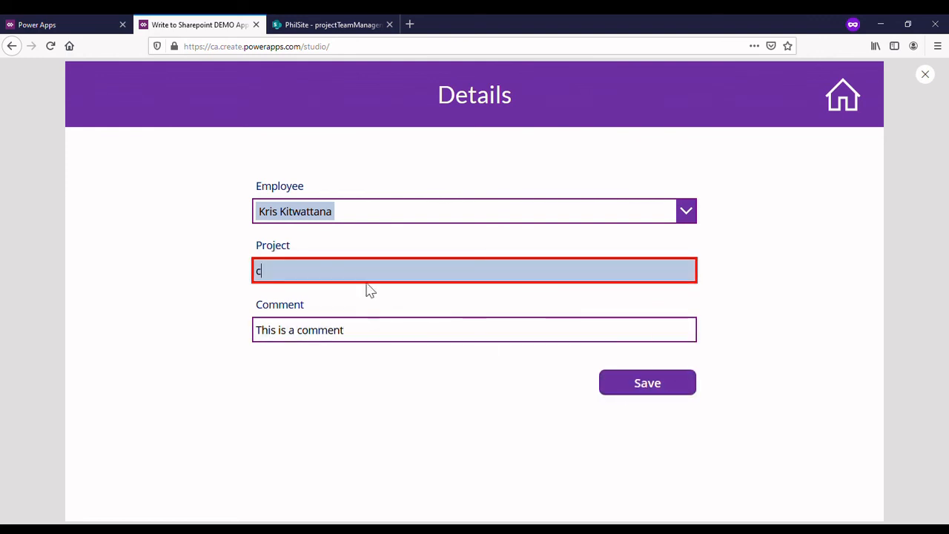
# Test saving with the project set to "c", decline the confirmation with No, and return to the gallery.
pyautogui.click(660, 395)
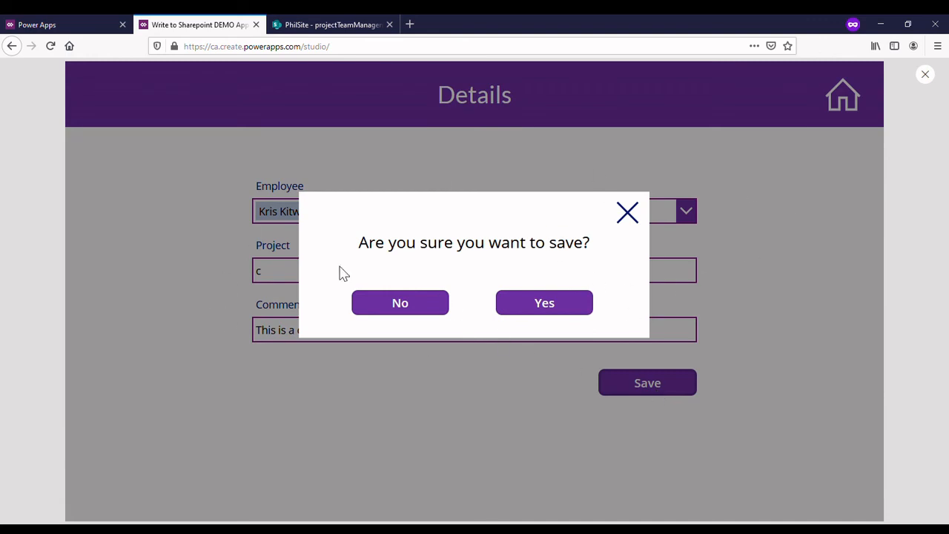
pyautogui.click(437, 312)
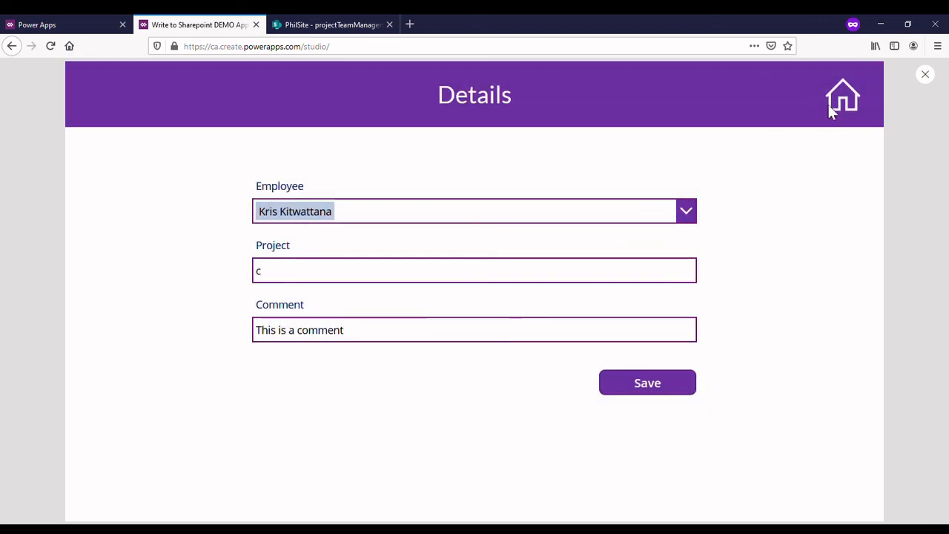
pyautogui.click(838, 104)
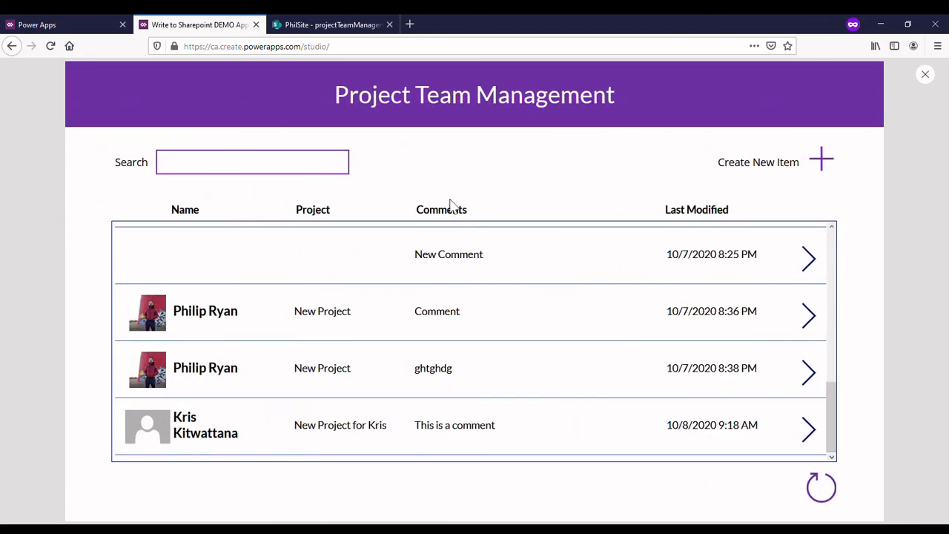
pyautogui.click(289, 170)
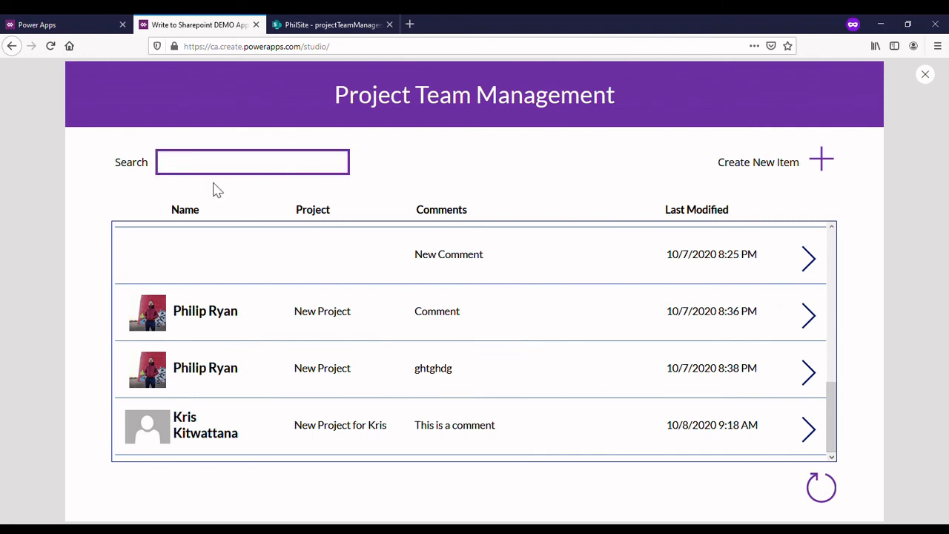